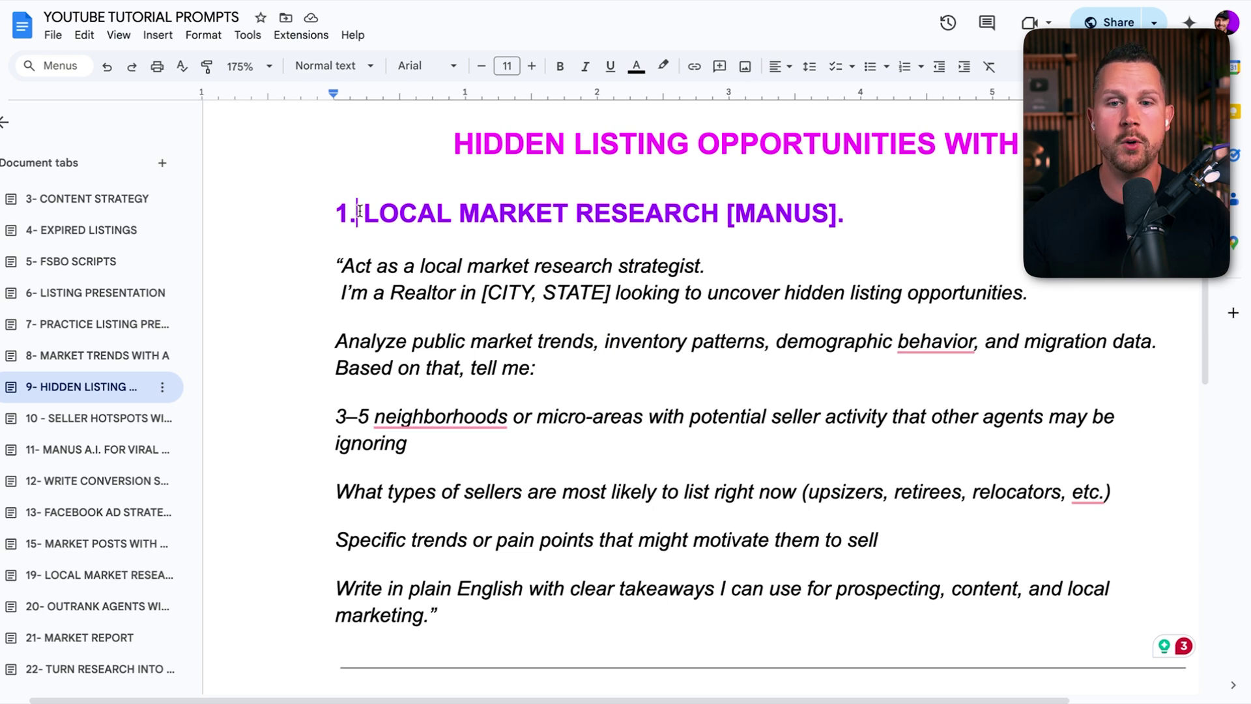
Highlight the research prompt's market trends, 3–5 neighborhoods, seller activity and seller types
{"action": "left_click_drag", "start_coordinate": [359, 212], "coordinate": [741, 232]}
{"action": "left_click", "coordinate": [484, 265]}
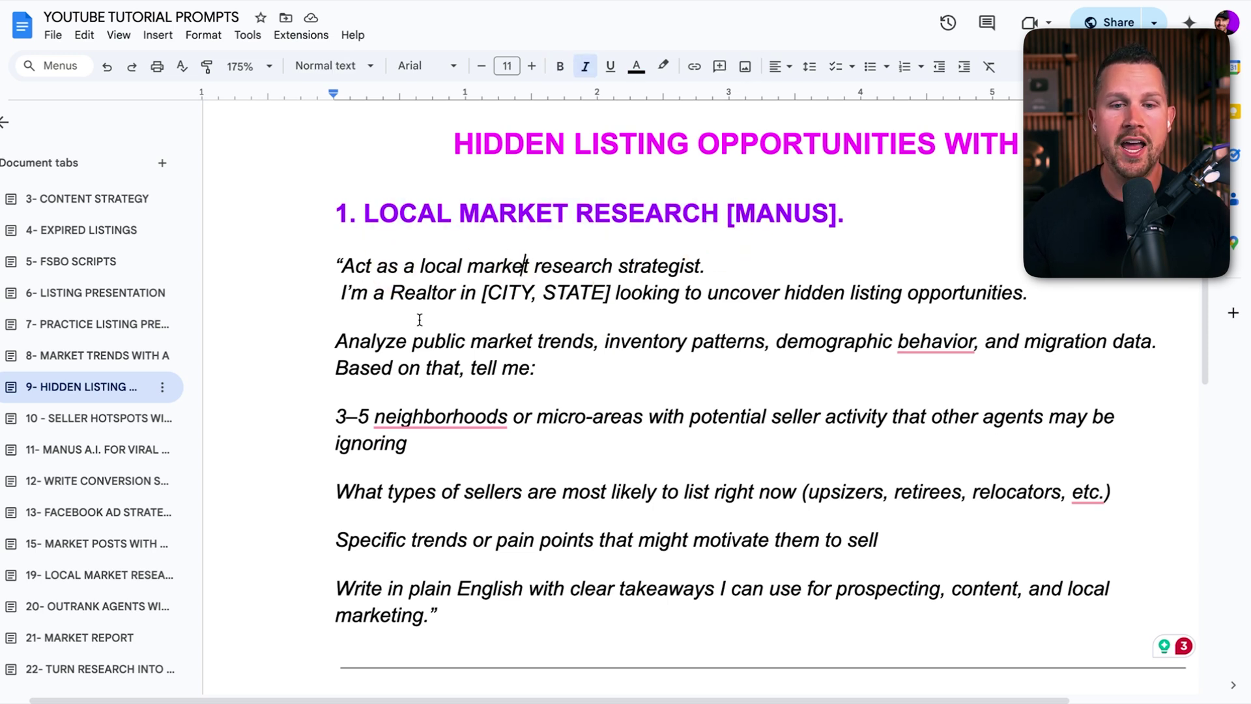
{"action": "left_click_drag", "start_coordinate": [387, 346], "coordinate": [600, 342]}
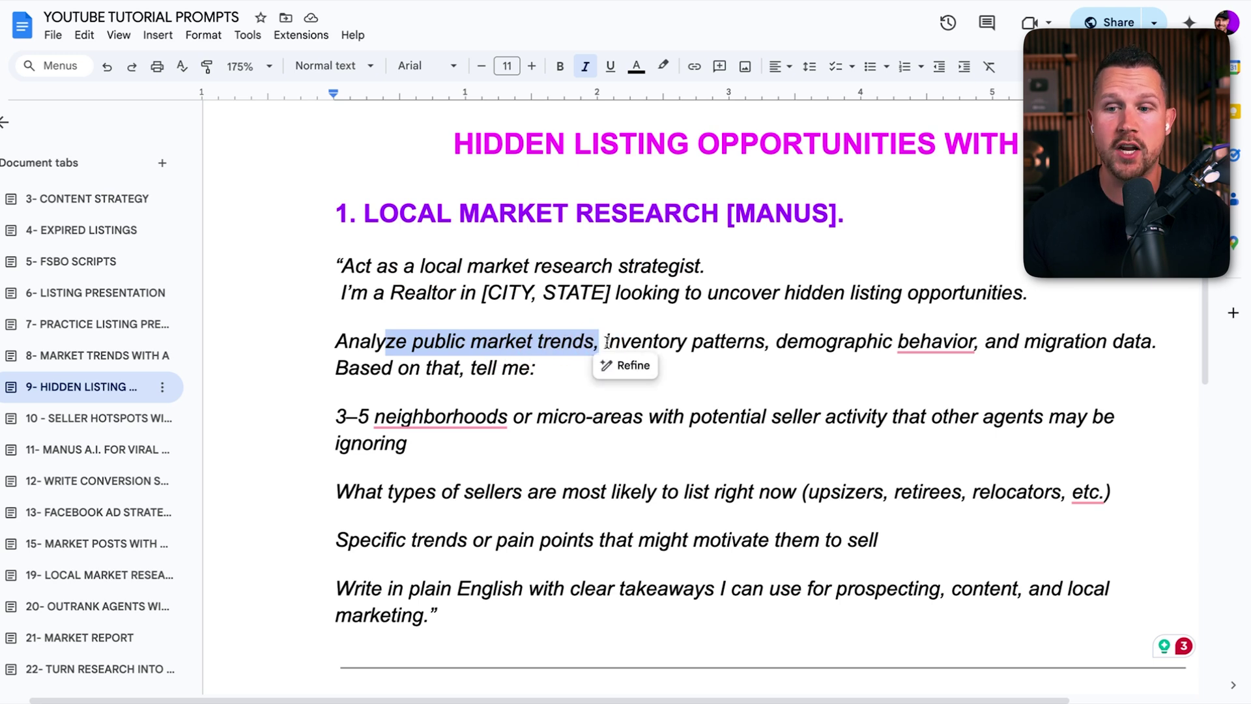
{"action": "left_click_drag", "start_coordinate": [608, 341], "coordinate": [1157, 342]}
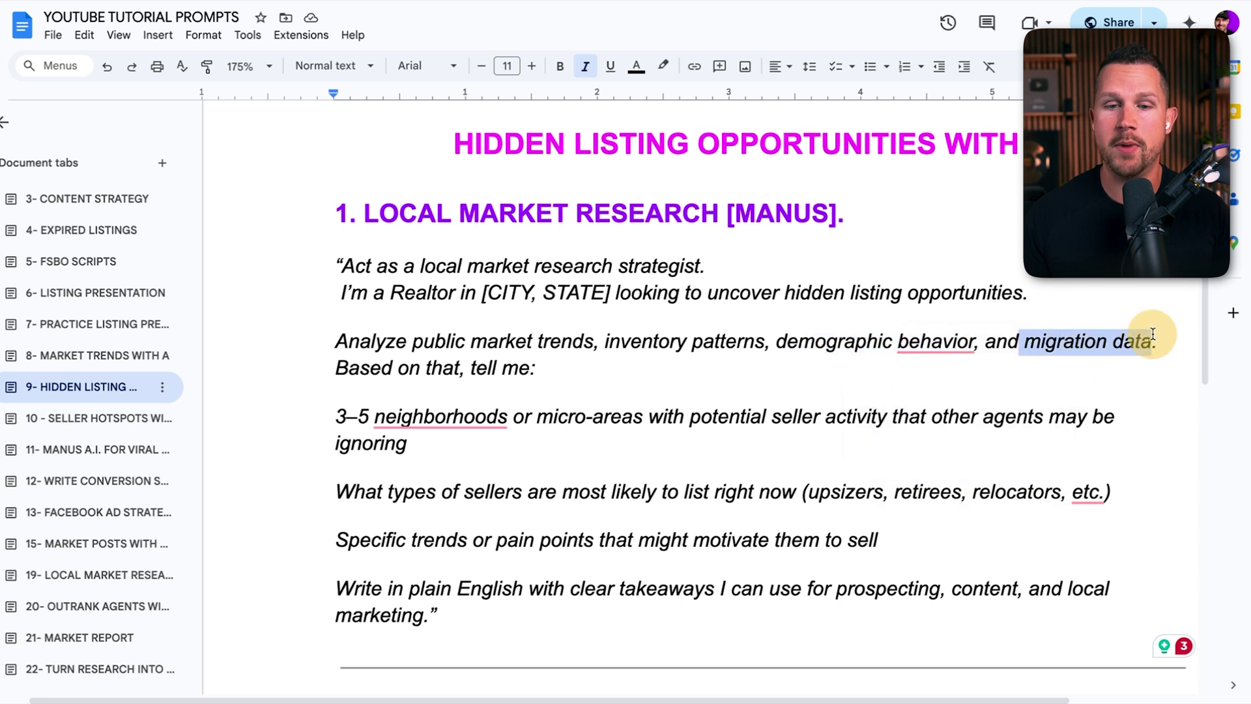
{"action": "left_click_drag", "start_coordinate": [338, 415], "coordinate": [391, 456]}
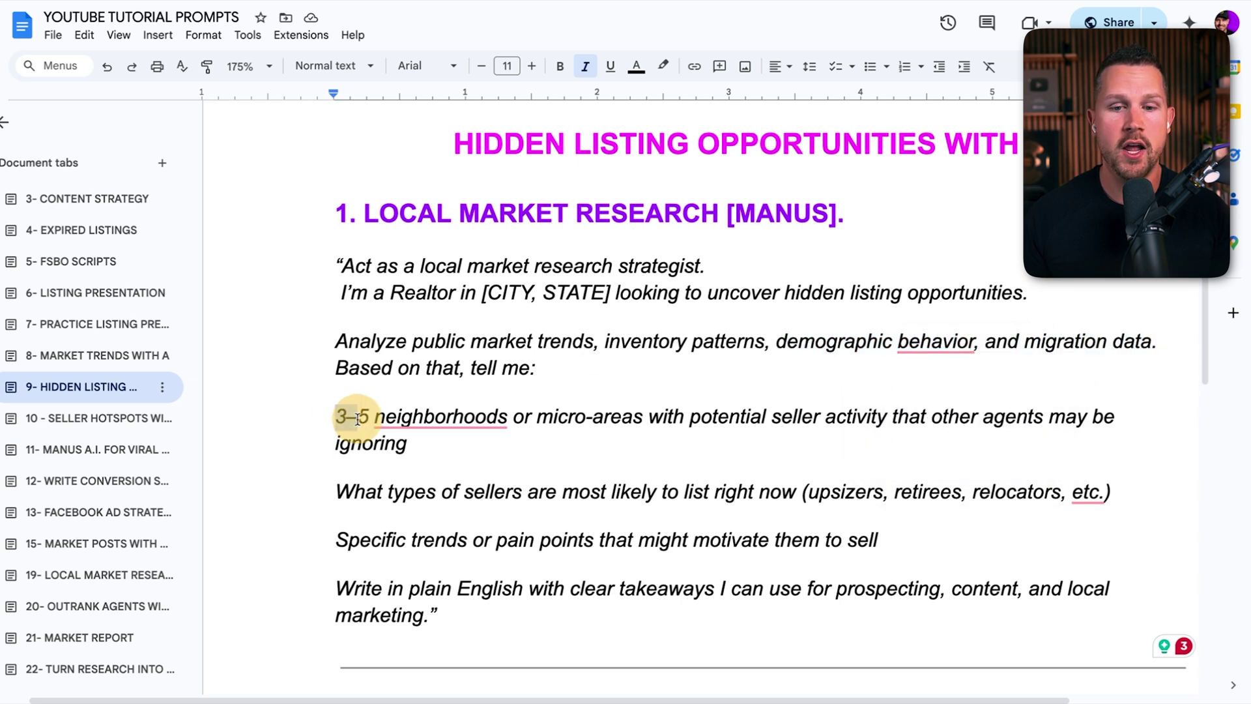
{"action": "mouse_move", "coordinate": [441, 417]}
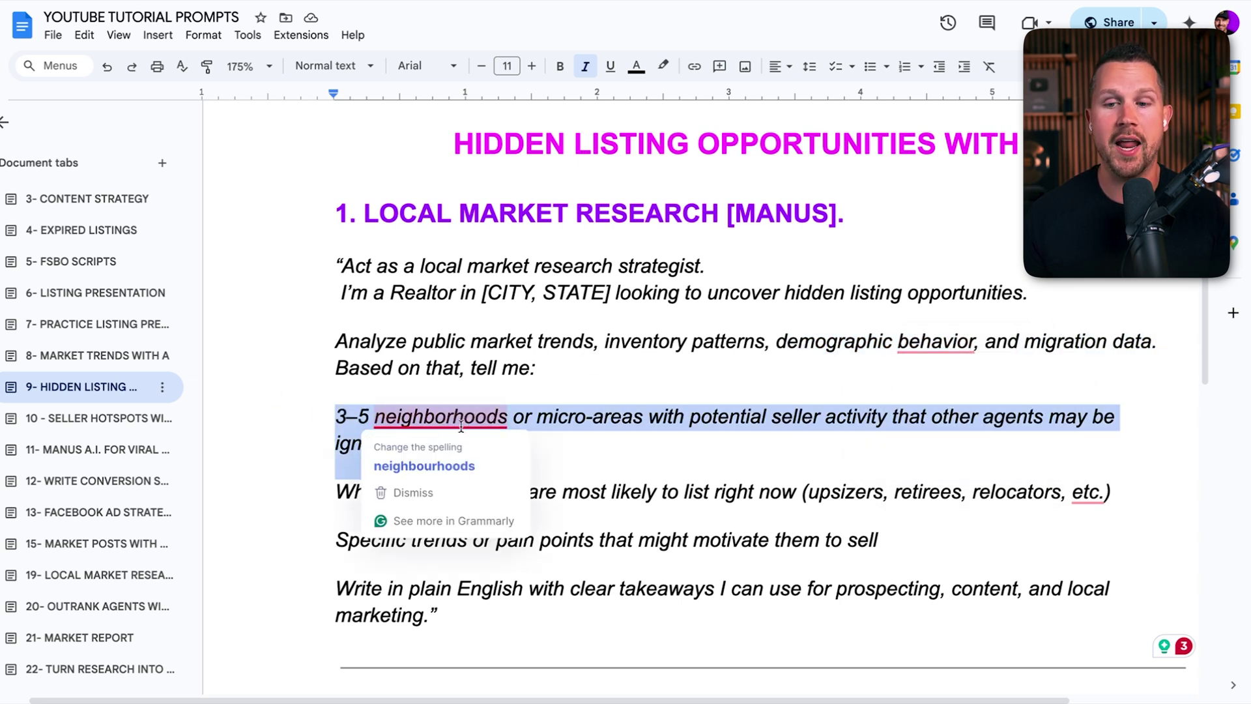
{"action": "left_click_drag", "start_coordinate": [690, 417], "coordinate": [891, 417]}
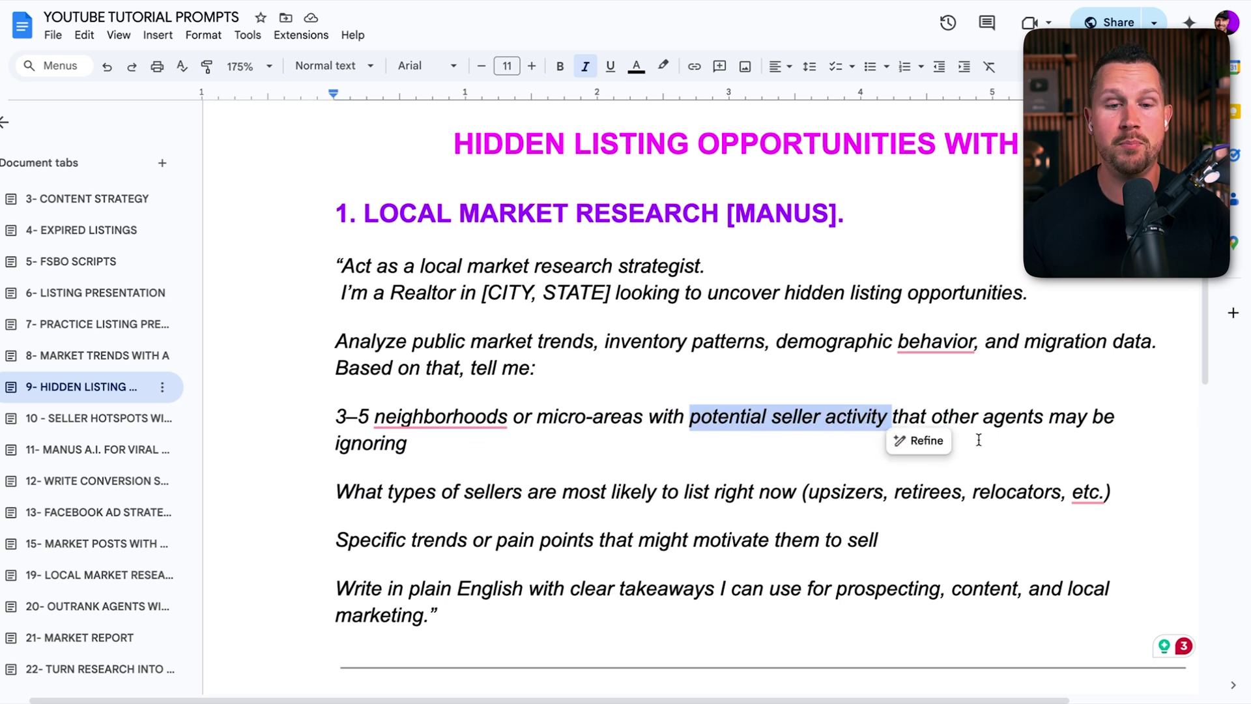
{"action": "left_click", "coordinate": [819, 446]}
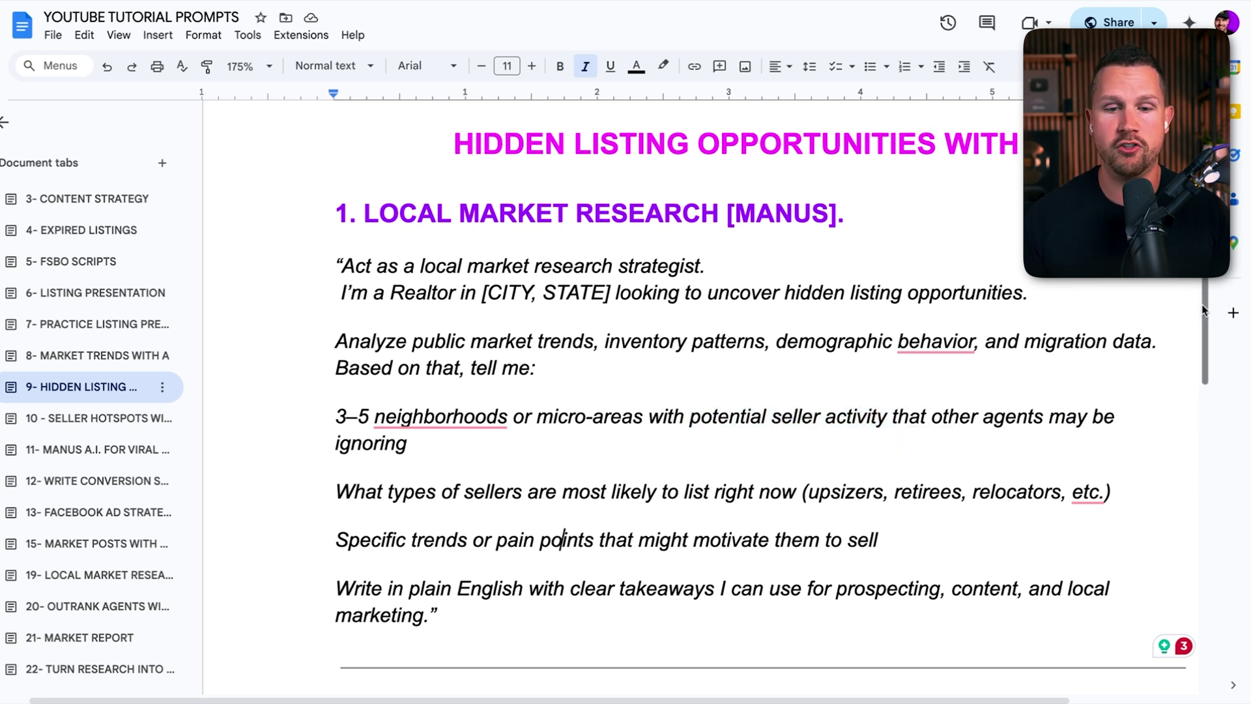
{"action": "left_click_drag", "start_coordinate": [1206, 319], "coordinate": [1207, 349]}
{"action": "left_click_drag", "start_coordinate": [383, 356], "coordinate": [741, 365]}
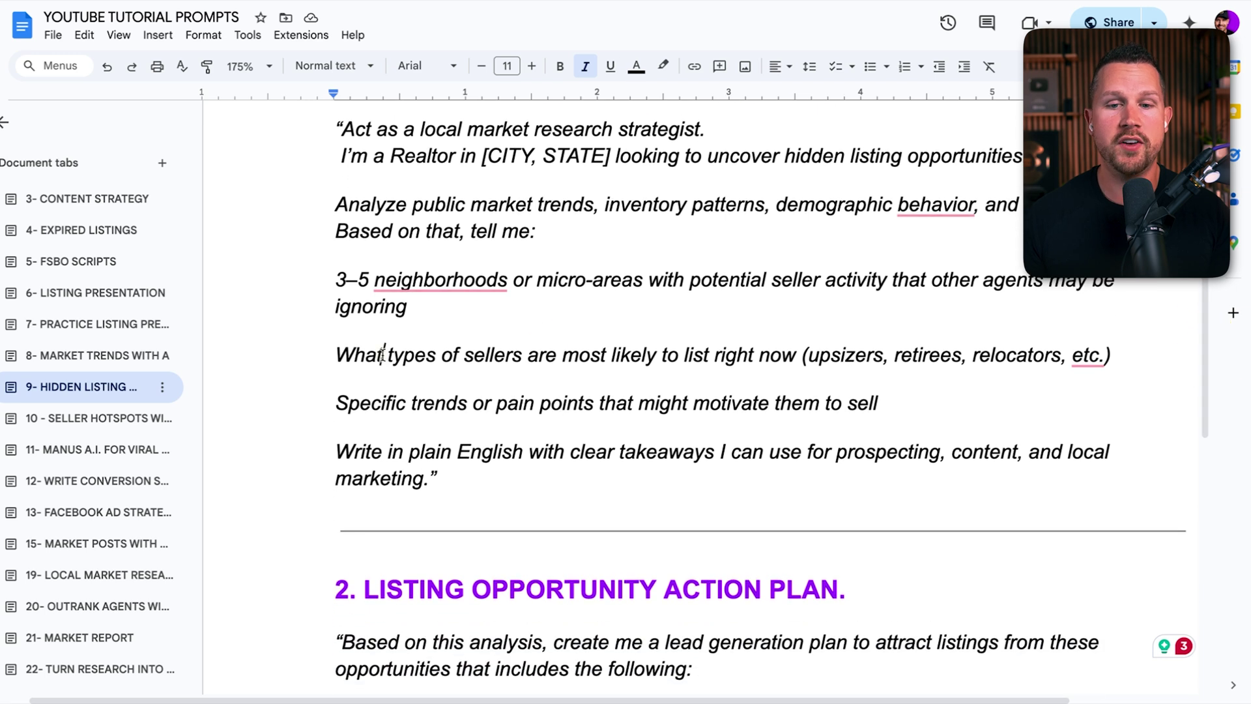
{"action": "left_click", "coordinate": [722, 360]}
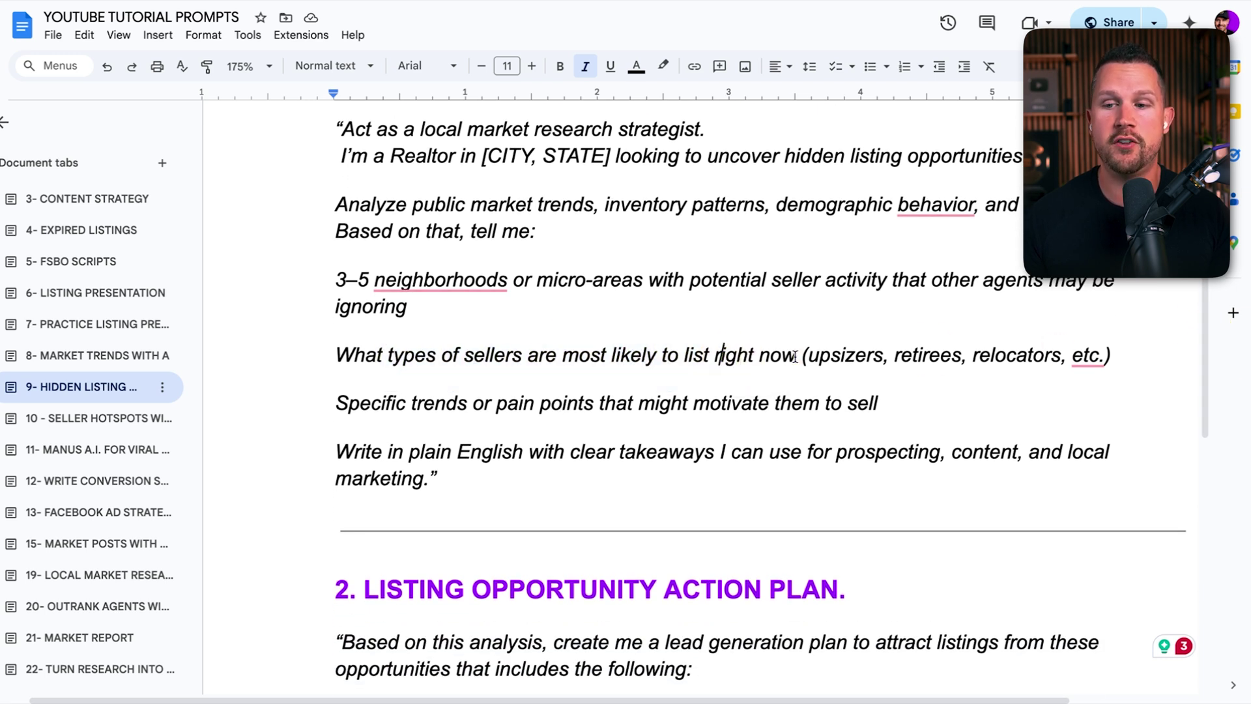
{"action": "left_click_drag", "start_coordinate": [798, 356], "coordinate": [1105, 368]}
{"action": "left_click_drag", "start_coordinate": [360, 402], "coordinate": [754, 402]}
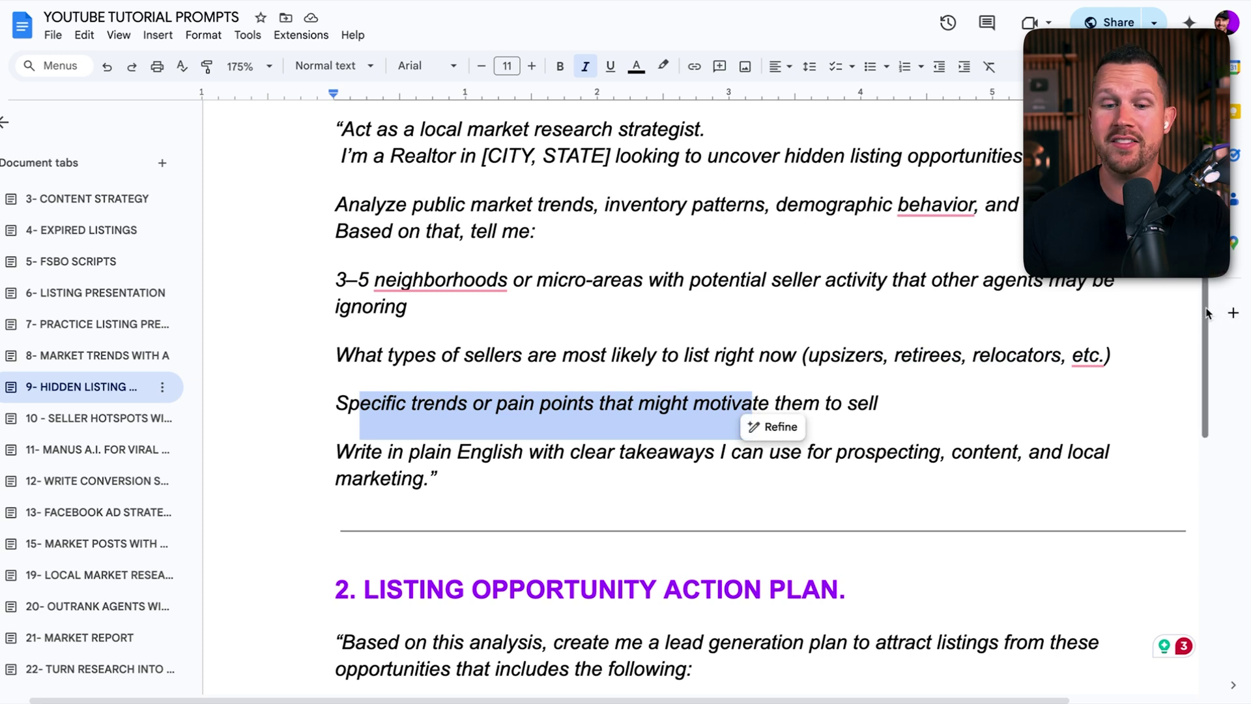
Highlight the action plan's components: social media content, Facebook ad strategy and lead magnet prompt
{"action": "left_click_drag", "start_coordinate": [1204, 329], "coordinate": [1203, 399]}
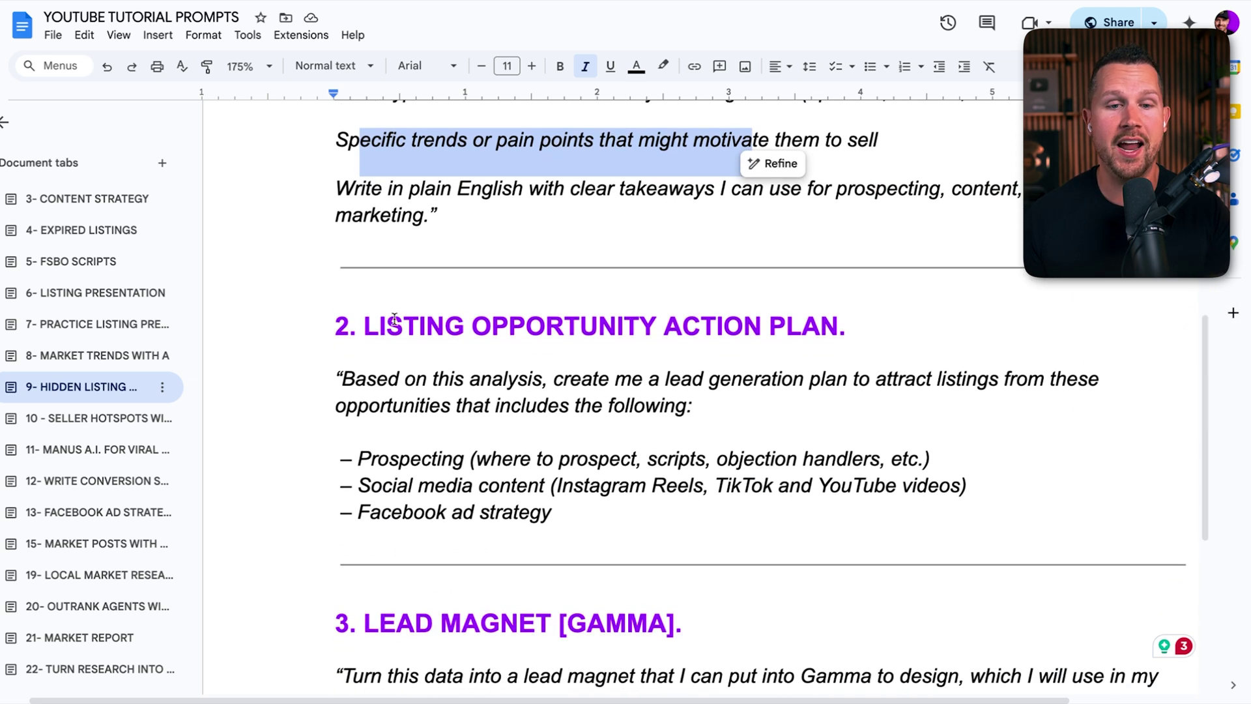
{"action": "left_click_drag", "start_coordinate": [364, 326], "coordinate": [848, 330]}
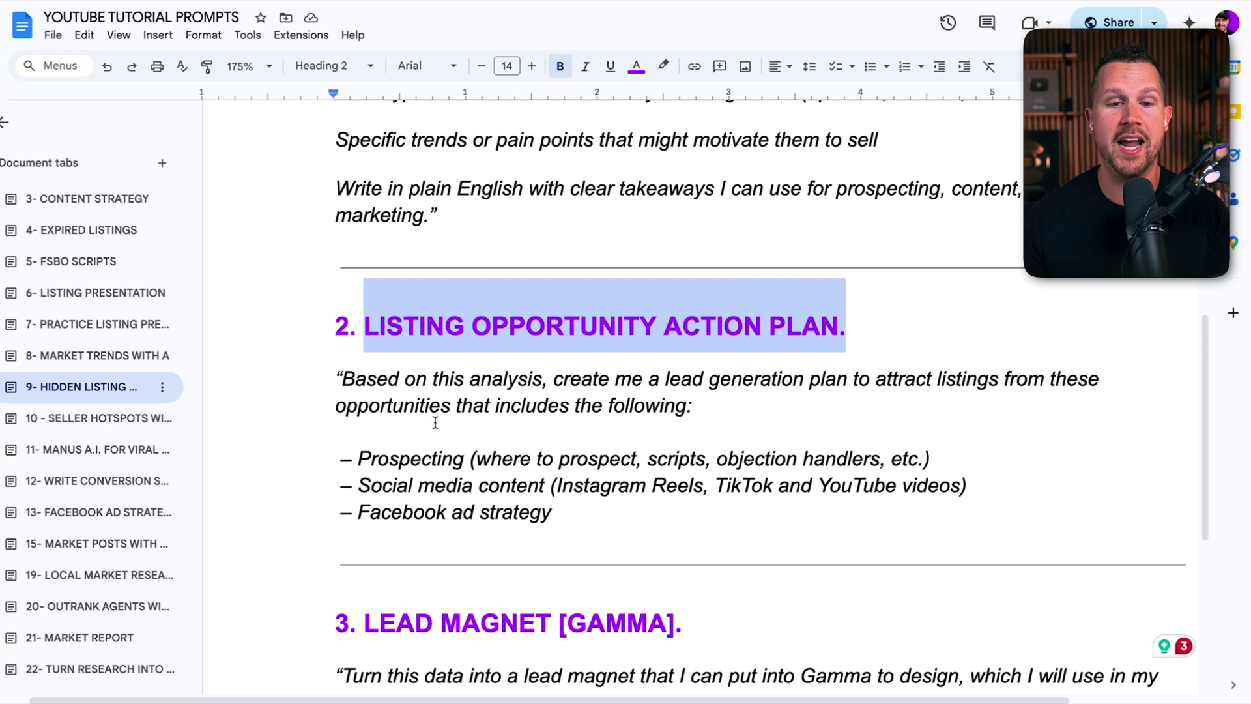
{"action": "left_click", "coordinate": [435, 430]}
{"action": "left_click_drag", "start_coordinate": [588, 520], "coordinate": [326, 450]}
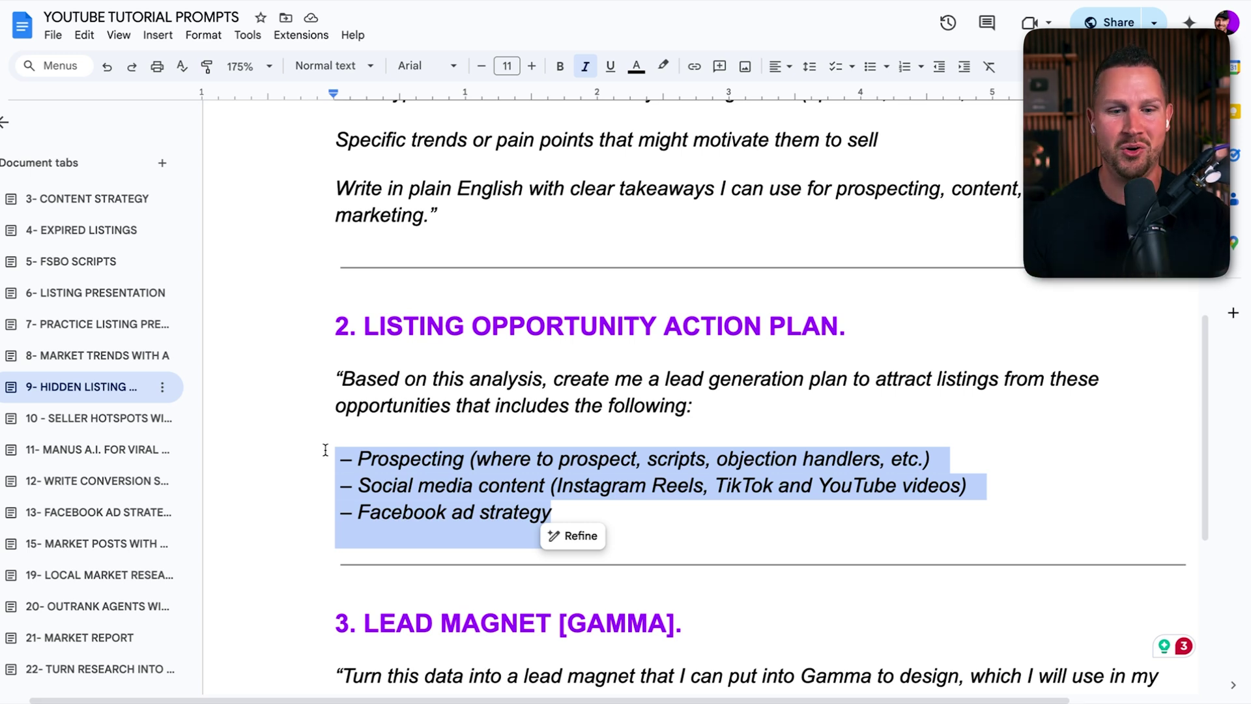
{"action": "left_click_drag", "start_coordinate": [344, 455], "coordinate": [517, 480]}
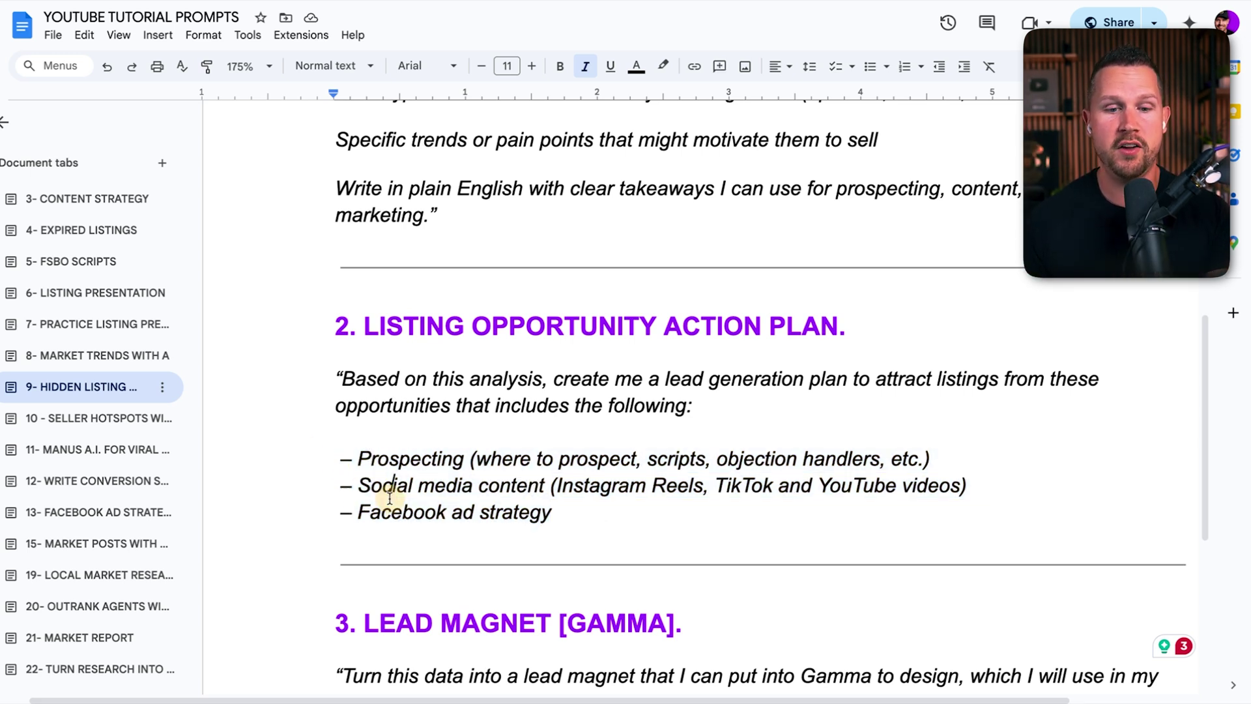
{"action": "left_click_drag", "start_coordinate": [391, 490], "coordinate": [556, 492]}
{"action": "left_click_drag", "start_coordinate": [370, 513], "coordinate": [564, 515]}
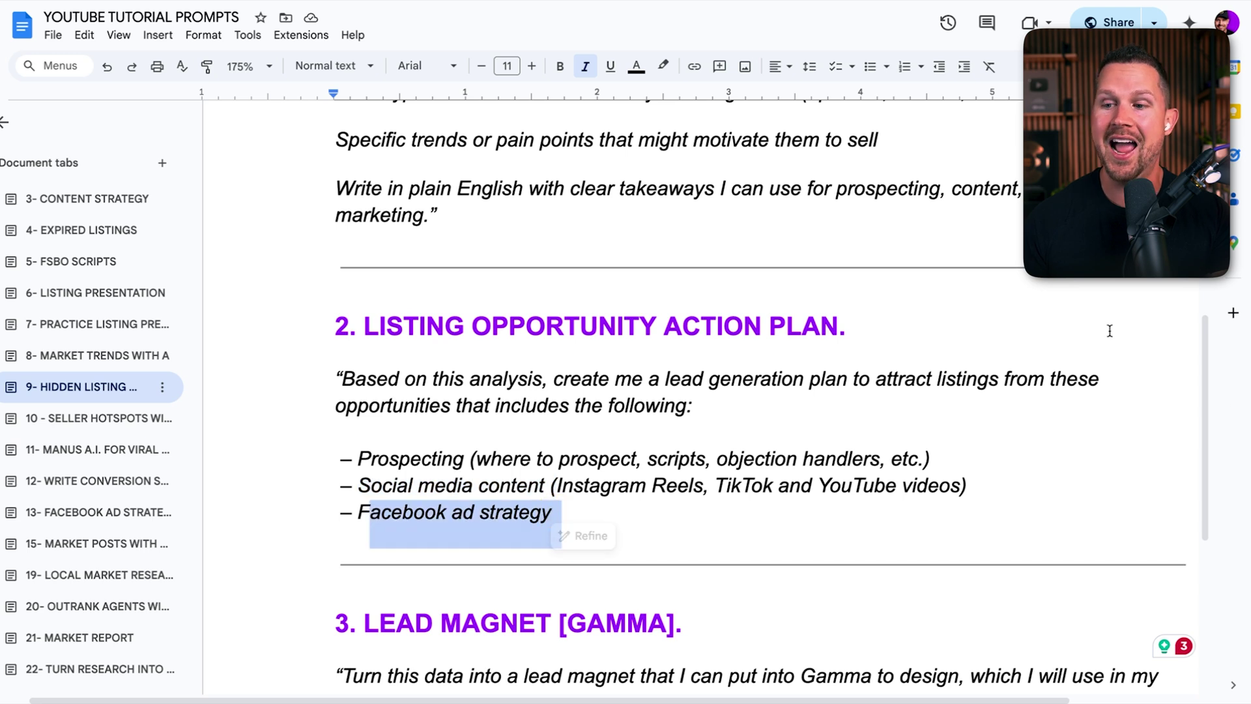
{"action": "left_click_drag", "start_coordinate": [1207, 399], "coordinate": [1210, 459]}
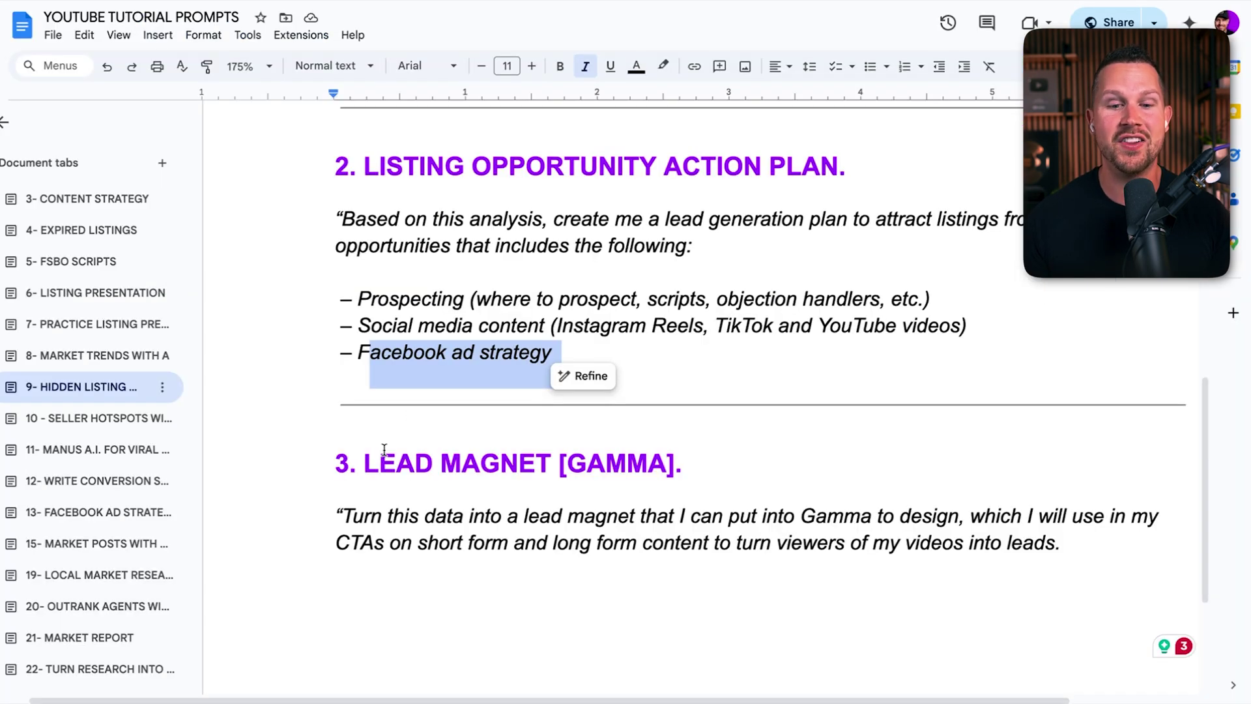
{"action": "left_click_drag", "start_coordinate": [344, 517], "coordinate": [1035, 550]}
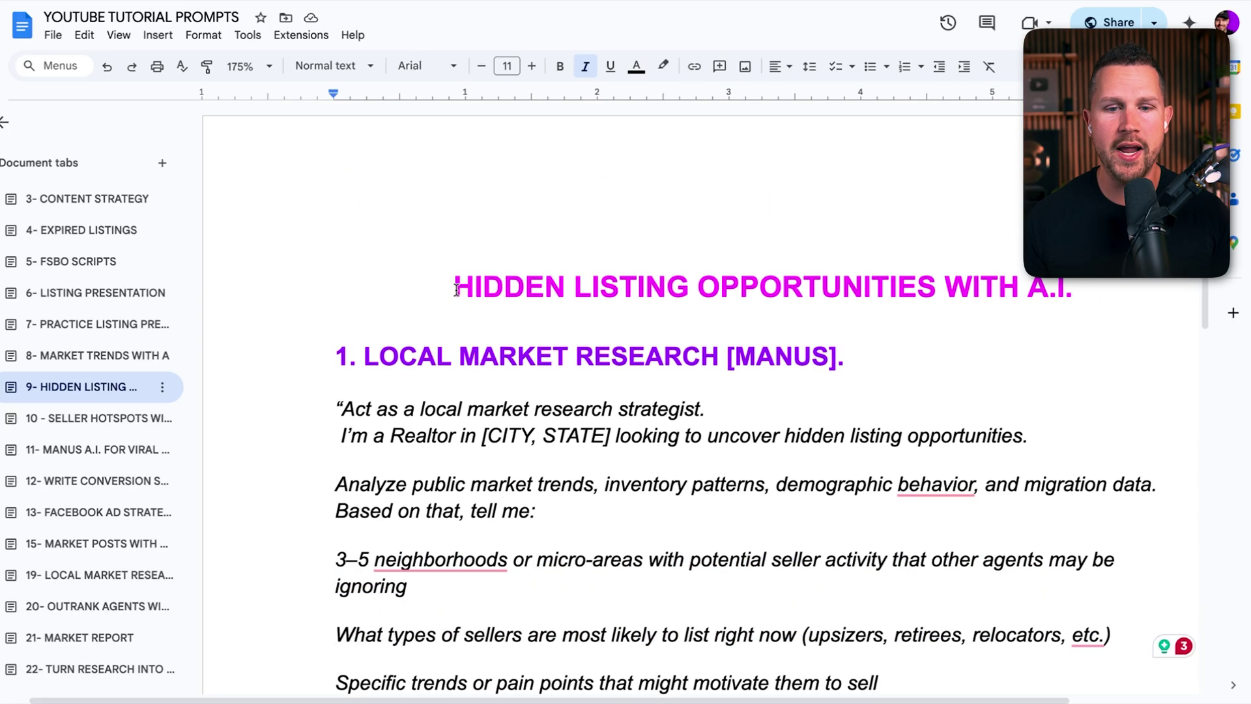
Select and copy the full local market research prompt for a fresh Manus task
{"action": "scroll", "coordinate": [448, 341], "scroll_direction": "down", "scroll_amount": 1}
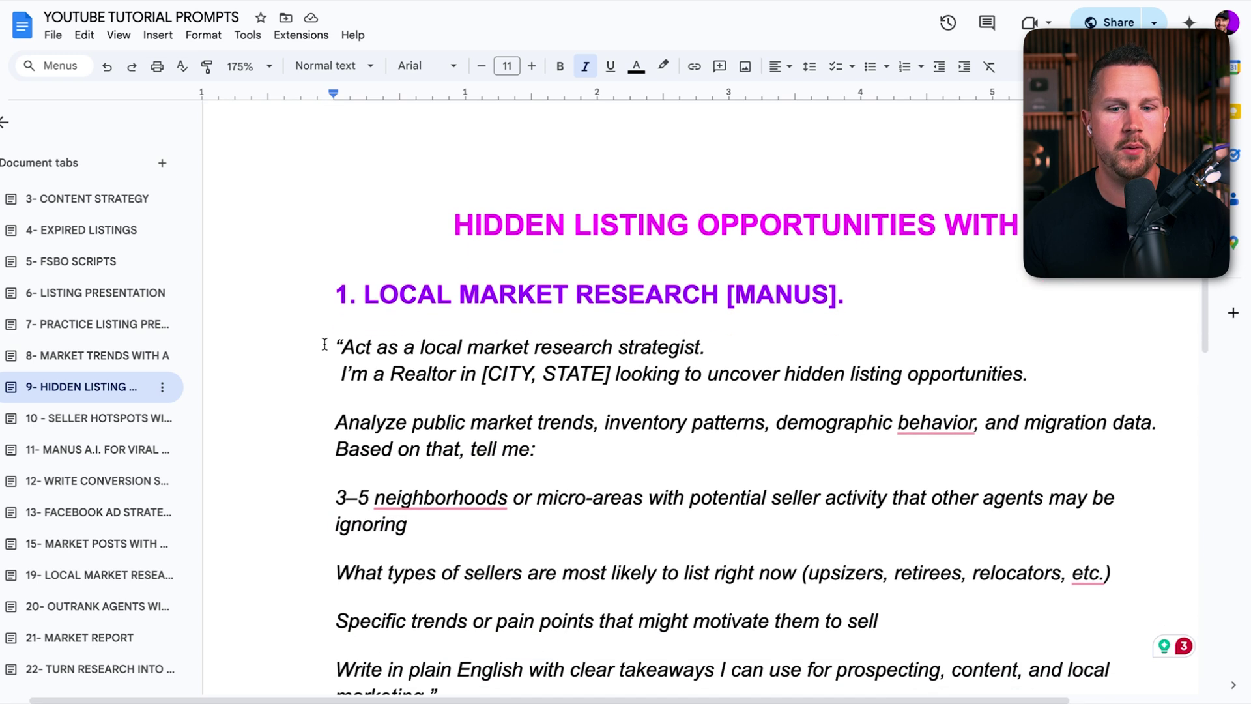
{"action": "scroll", "coordinate": [326, 345], "scroll_direction": "down", "scroll_amount": 4}
{"action": "scroll", "coordinate": [328, 195], "scroll_direction": "up", "scroll_amount": 1}
{"action": "left_click_drag", "start_coordinate": [321, 160], "coordinate": [590, 515]}
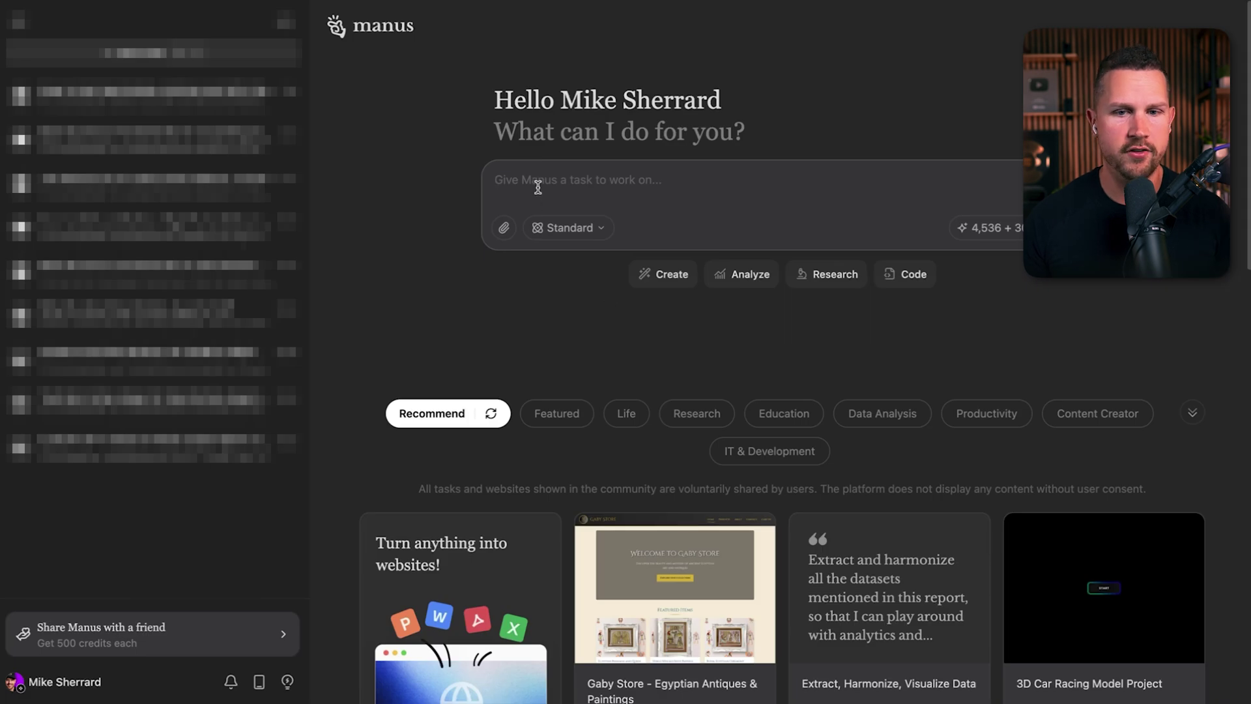
{"action": "left_click", "coordinate": [538, 188]}
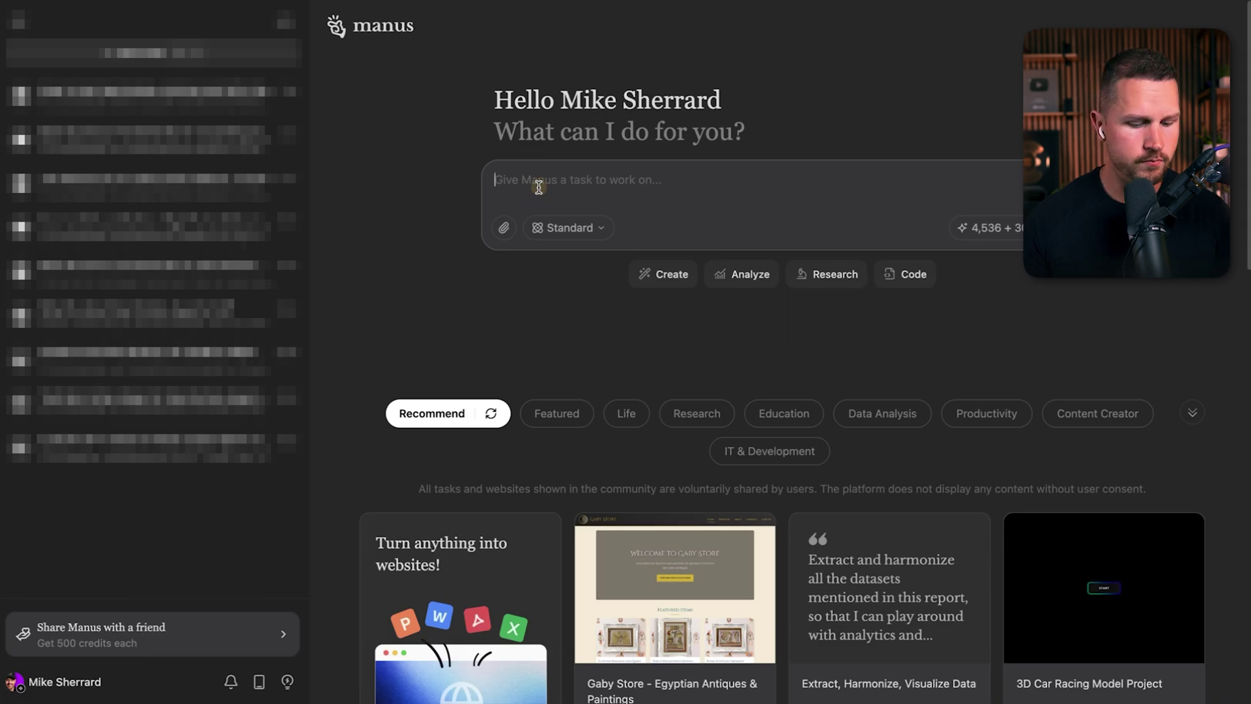
Paste the research prompt, replace [CITY, STATE] with 'Austin, Texas', and submit it
{"action": "key", "text": "ctrl+v"}
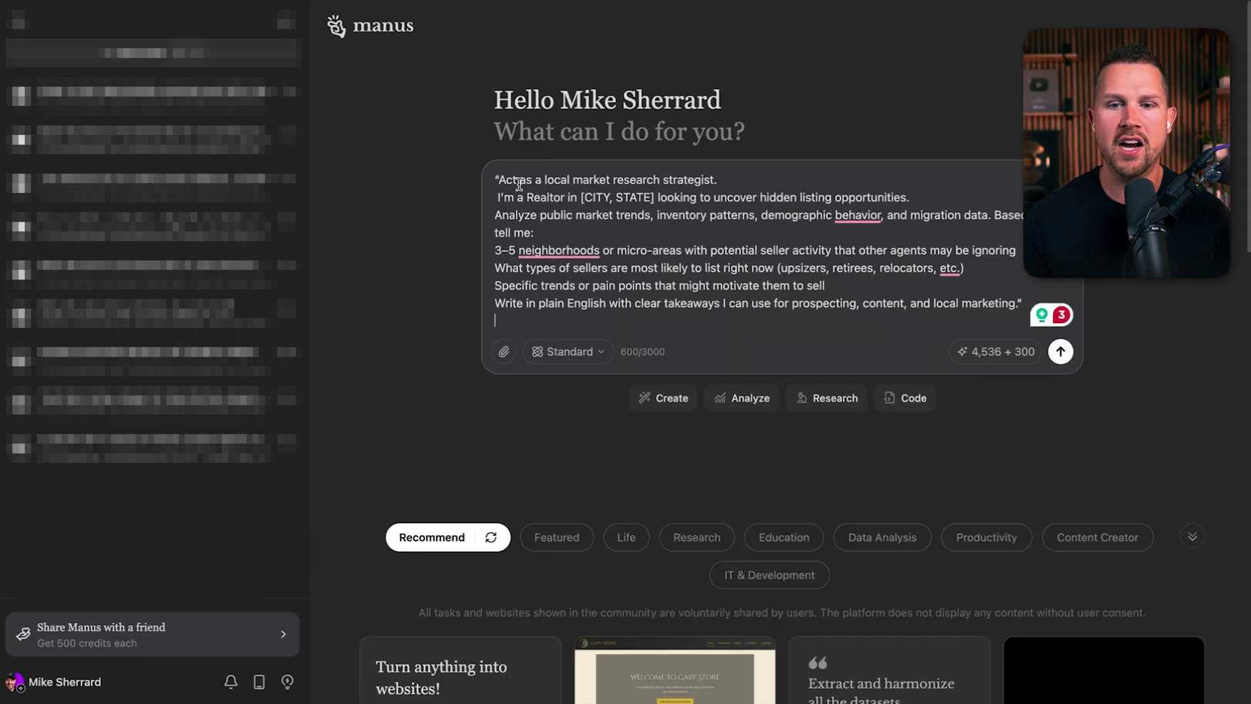
{"action": "left_click_drag", "start_coordinate": [519, 185], "coordinate": [706, 180]}
{"action": "left_click", "coordinate": [569, 206]}
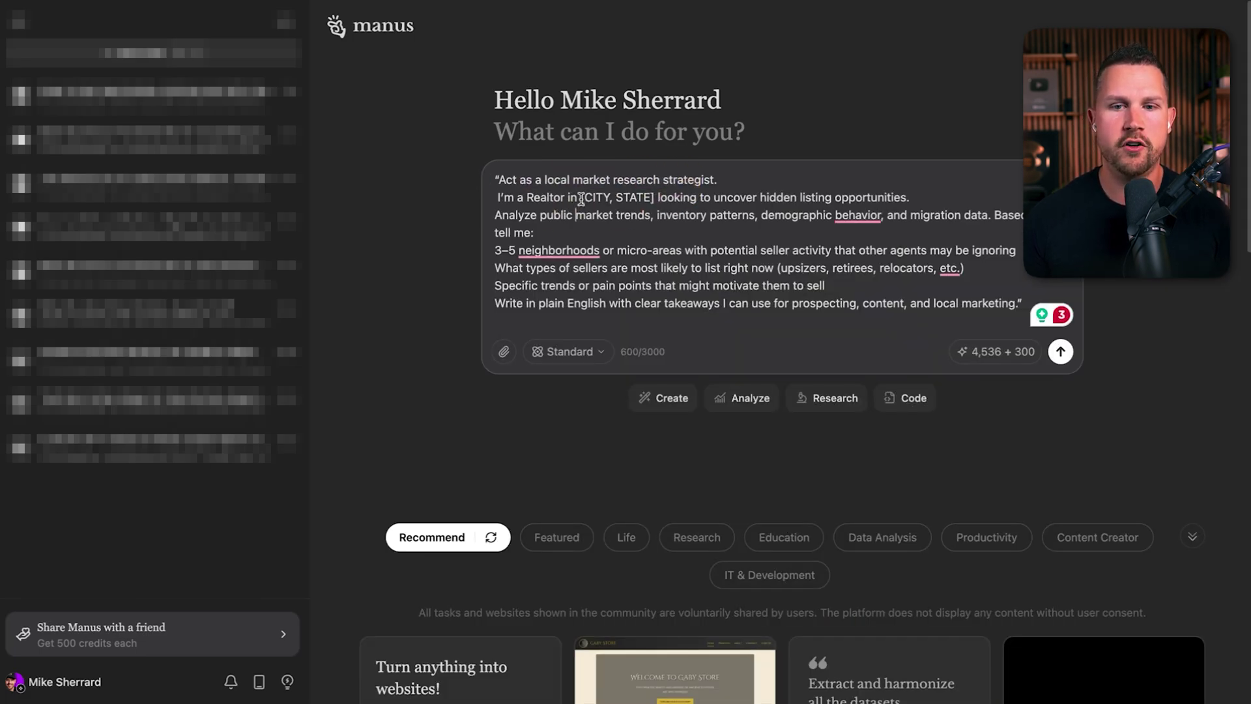
{"action": "left_click_drag", "start_coordinate": [578, 197], "coordinate": [659, 197]}
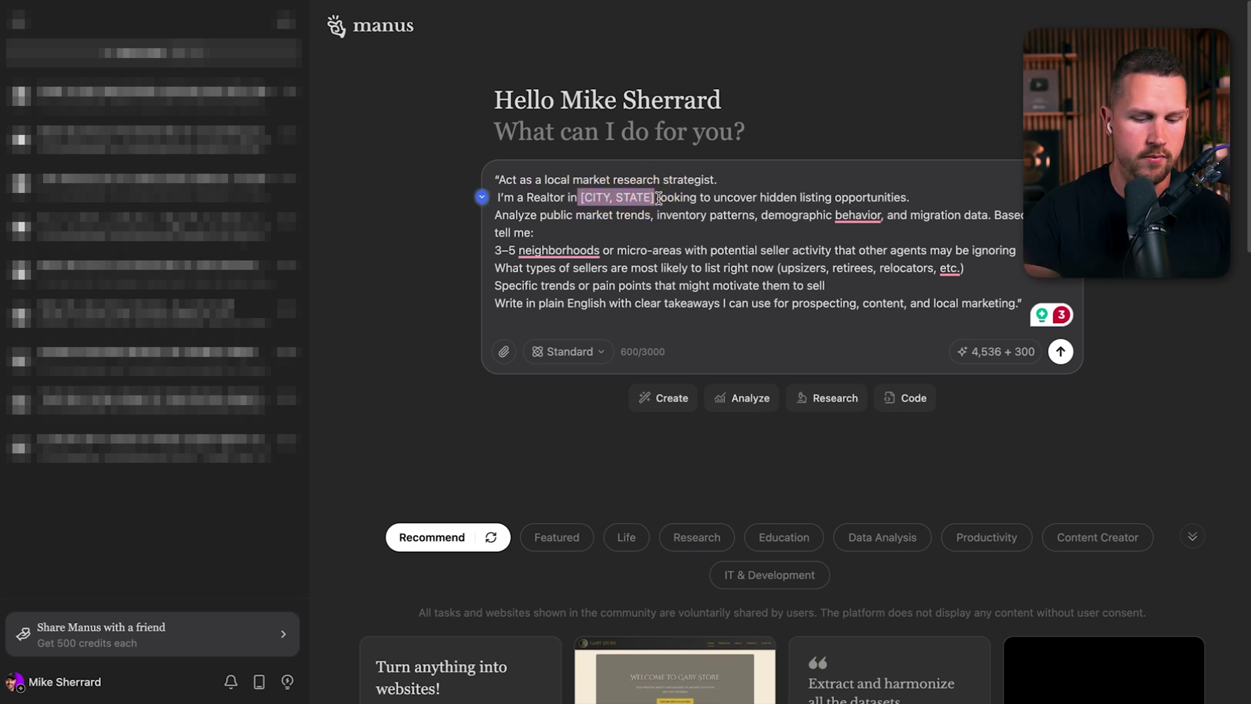
{"action": "type", "text": "Austin, Texas"}
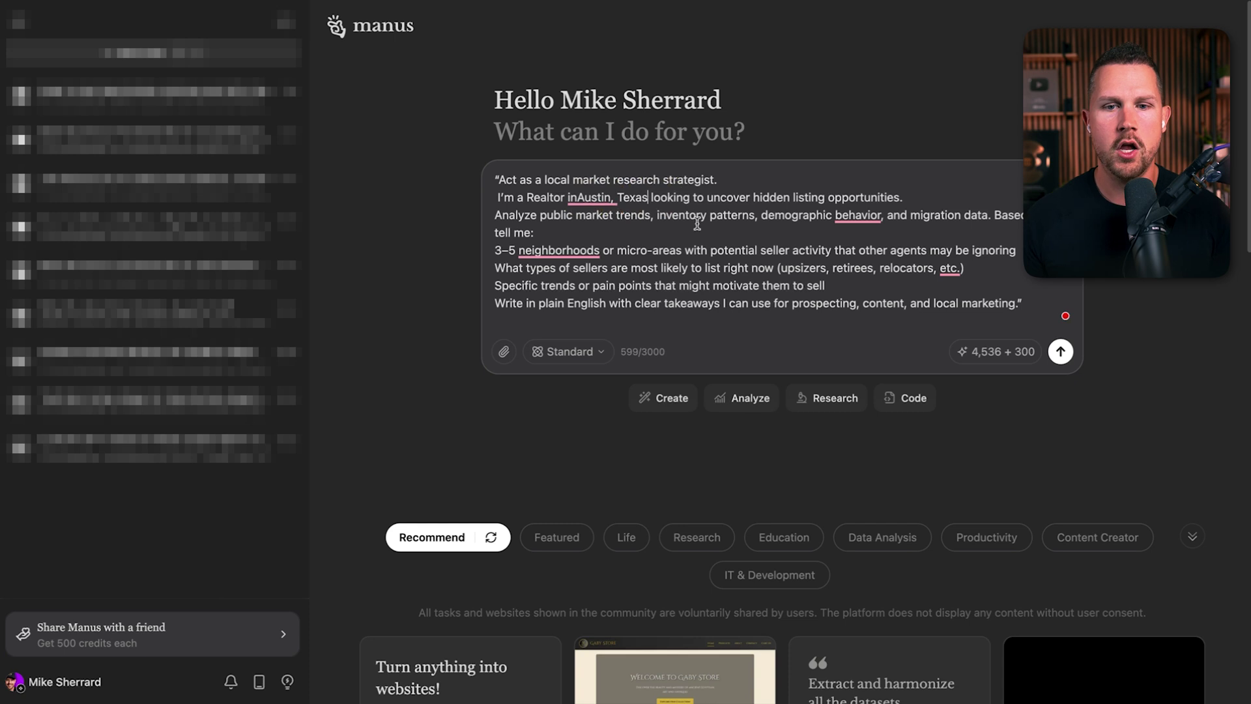
{"action": "left_click", "coordinate": [579, 198]}
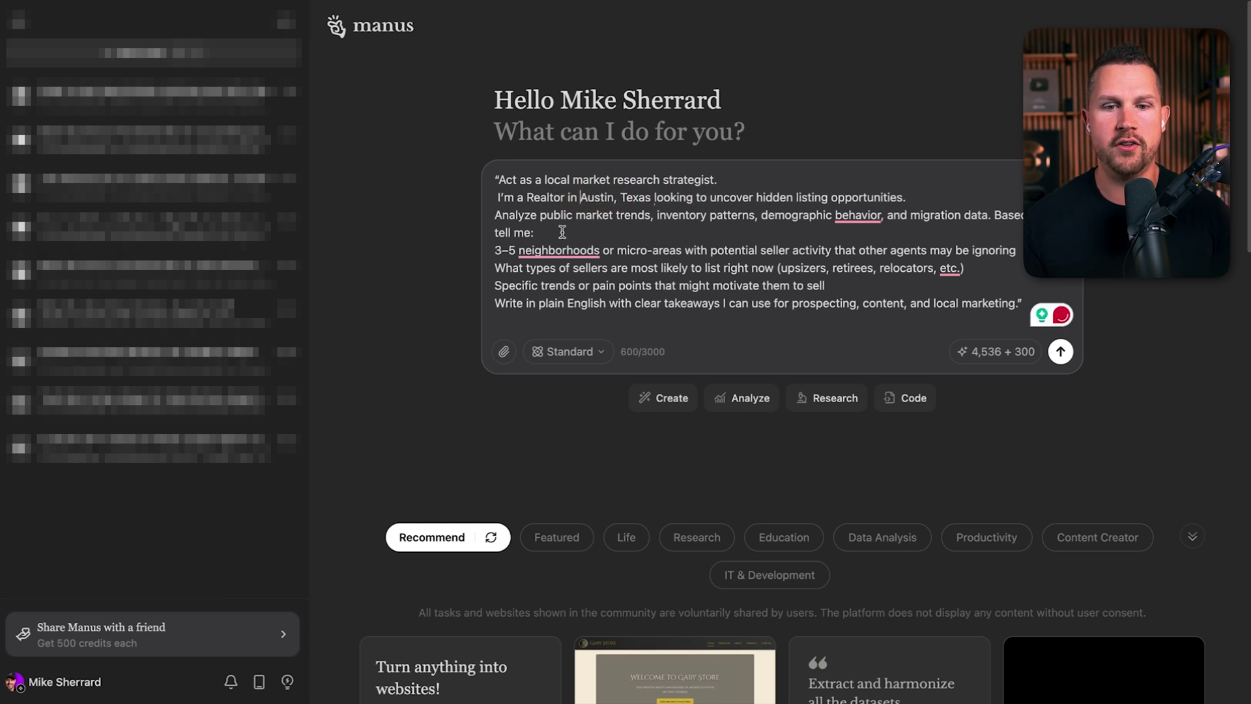
{"action": "mouse_move", "coordinate": [558, 250]}
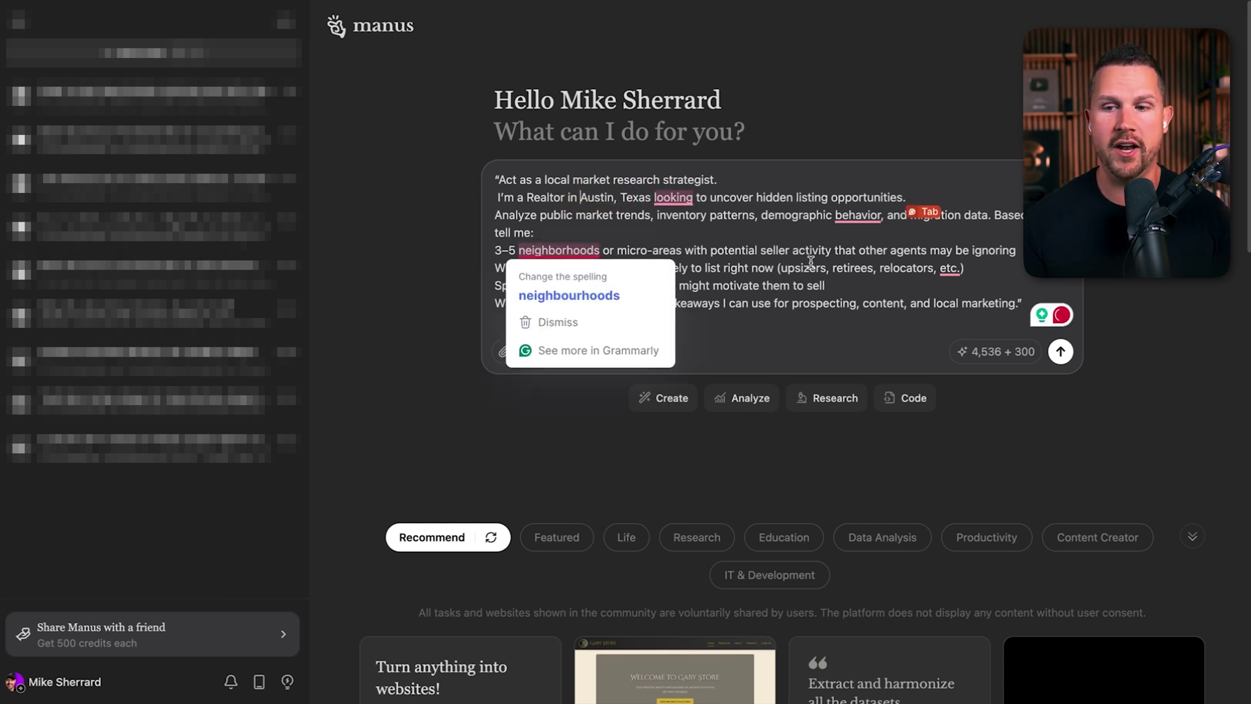
{"action": "left_click", "coordinate": [735, 227]}
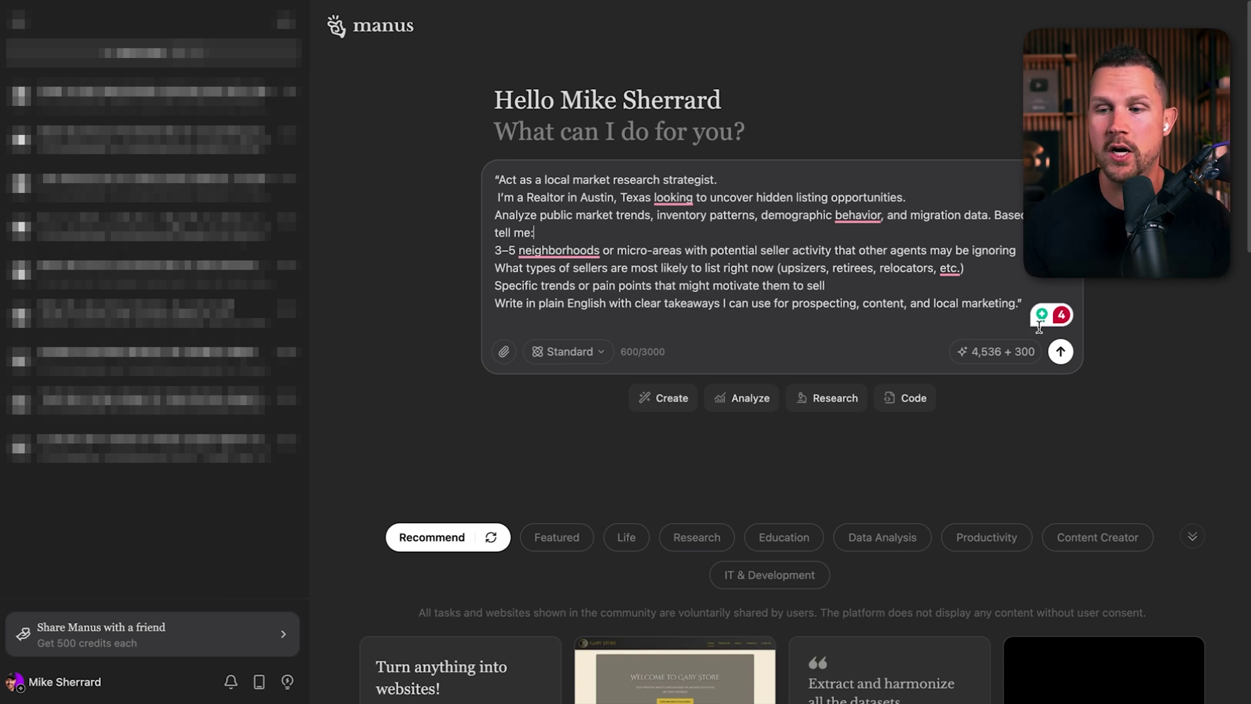
{"action": "left_click", "coordinate": [1059, 352]}
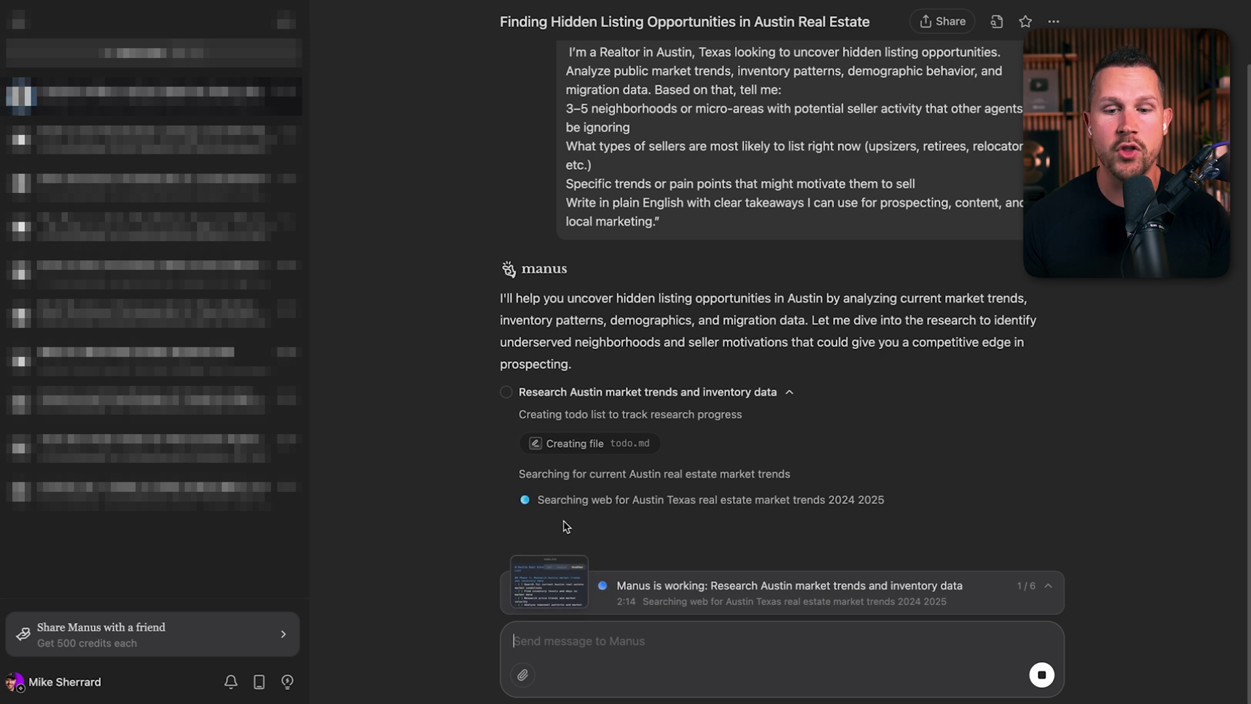
Follow Manus's live research in the Computer preview until the Austin report is ready
{"action": "mouse_move", "coordinate": [549, 582]}
{"action": "left_click", "coordinate": [578, 594]}
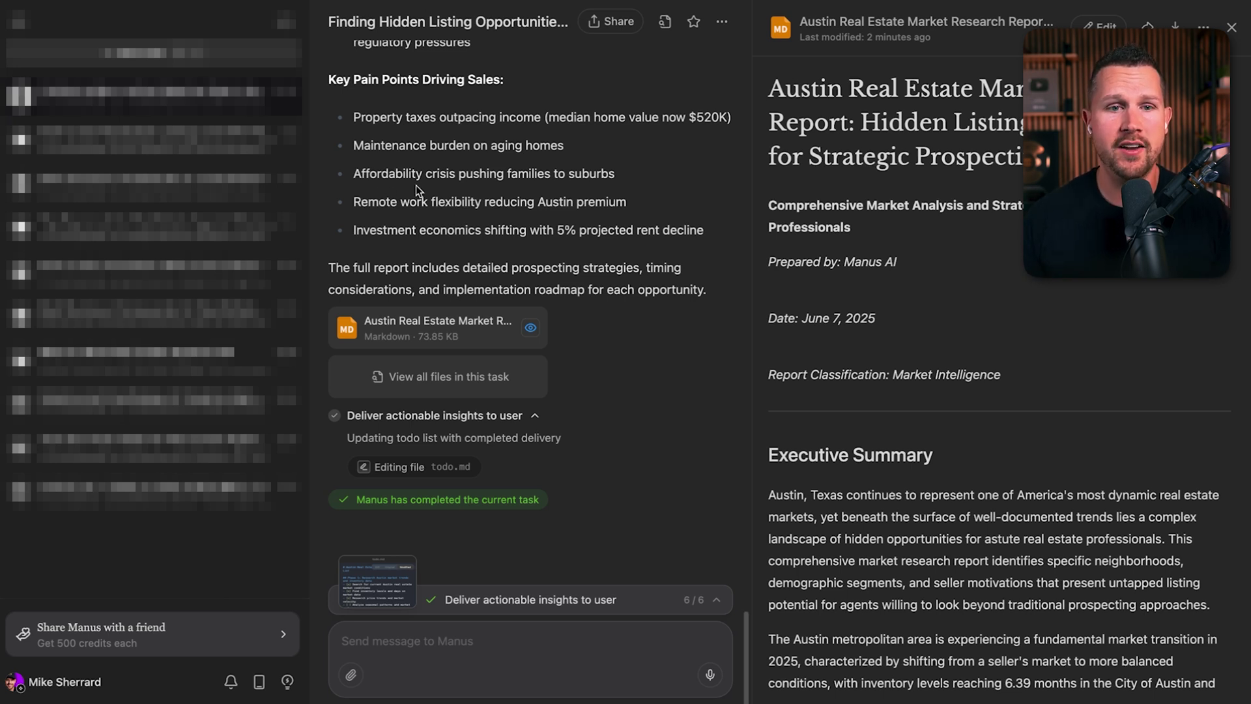
{"action": "scroll", "coordinate": [416, 191], "scroll_direction": "up", "scroll_amount": 1}
{"action": "scroll", "coordinate": [415, 191], "scroll_direction": "up", "scroll_amount": 5}
{"action": "scroll", "coordinate": [416, 190], "scroll_direction": "up", "scroll_amount": 1}
{"action": "scroll", "coordinate": [415, 191], "scroll_direction": "up", "scroll_amount": 5}
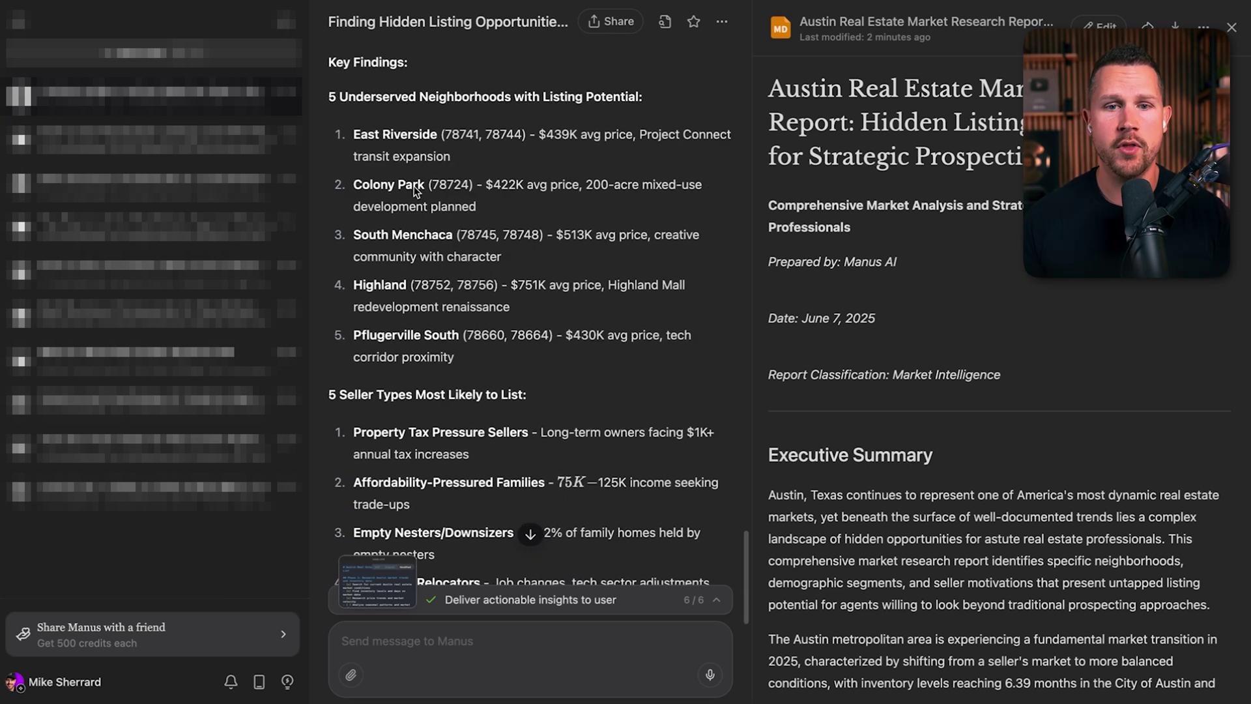
{"action": "scroll", "coordinate": [415, 189], "scroll_direction": "up", "scroll_amount": 2}
{"action": "scroll", "coordinate": [414, 188], "scroll_direction": "up", "scroll_amount": 2}
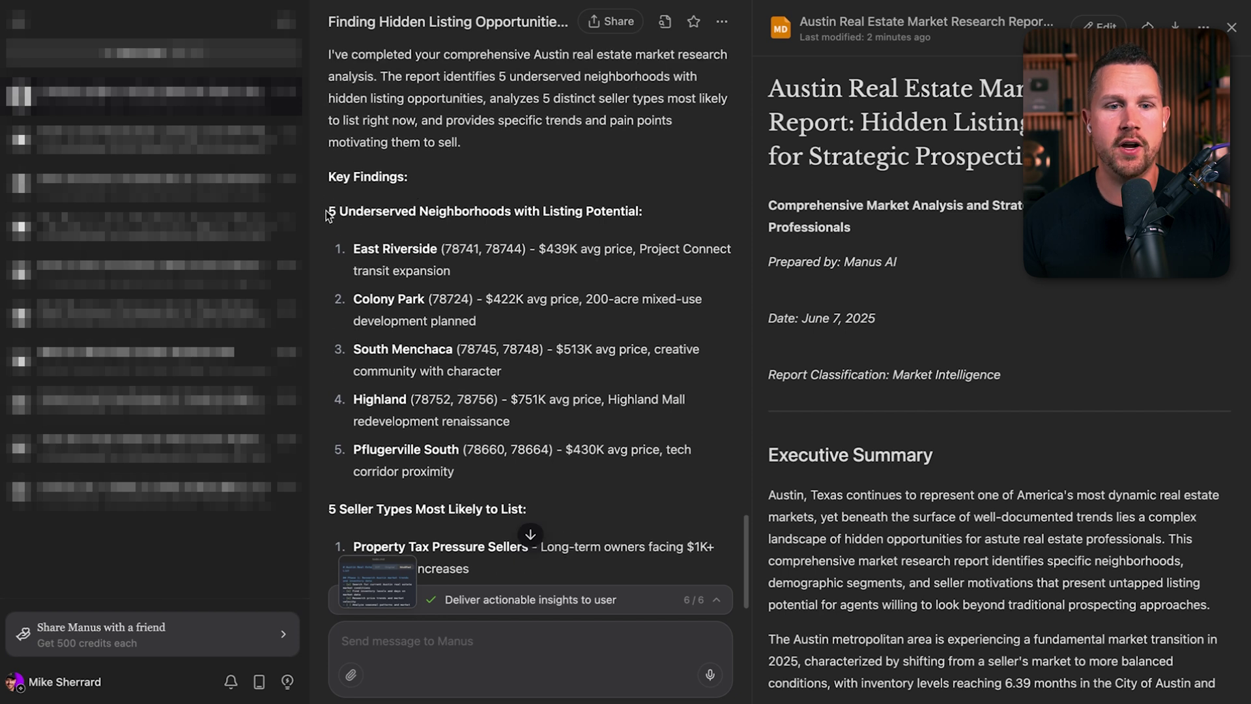
{"action": "left_click_drag", "start_coordinate": [328, 213], "coordinate": [678, 207]}
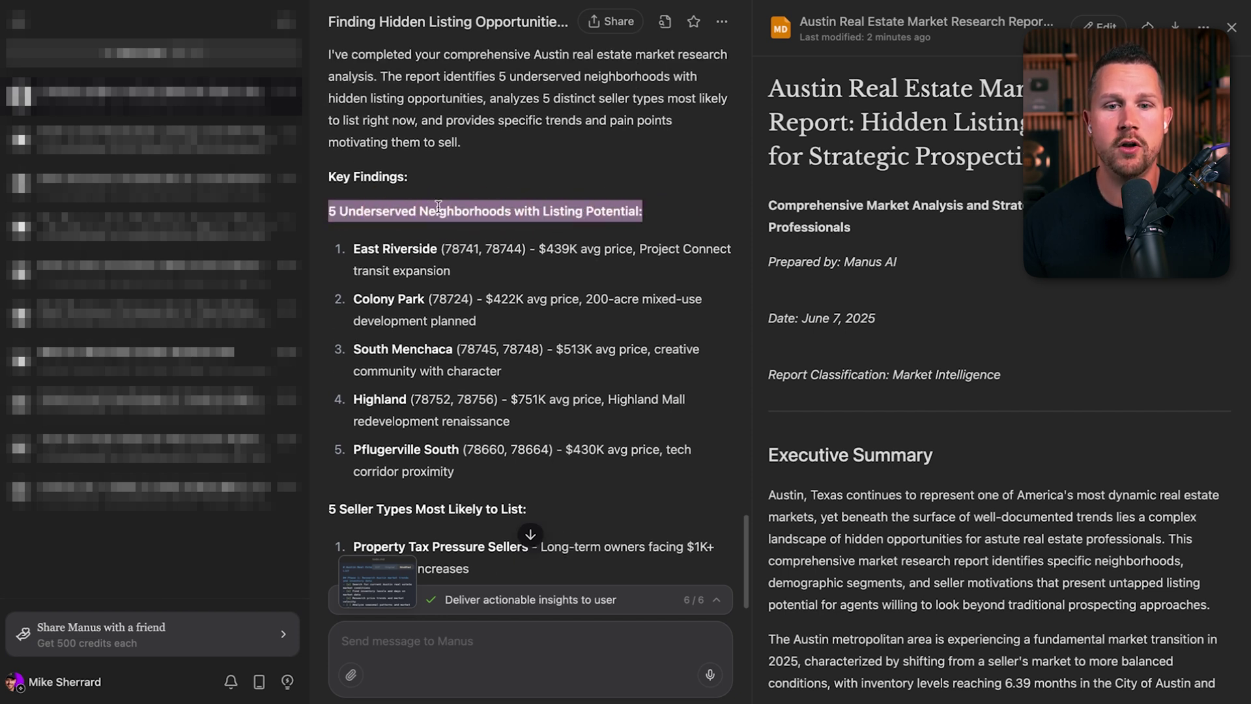
{"action": "left_click", "coordinate": [481, 208]}
{"action": "left_click", "coordinate": [644, 215]}
{"action": "scroll", "coordinate": [500, 315], "scroll_direction": "down", "scroll_amount": 1}
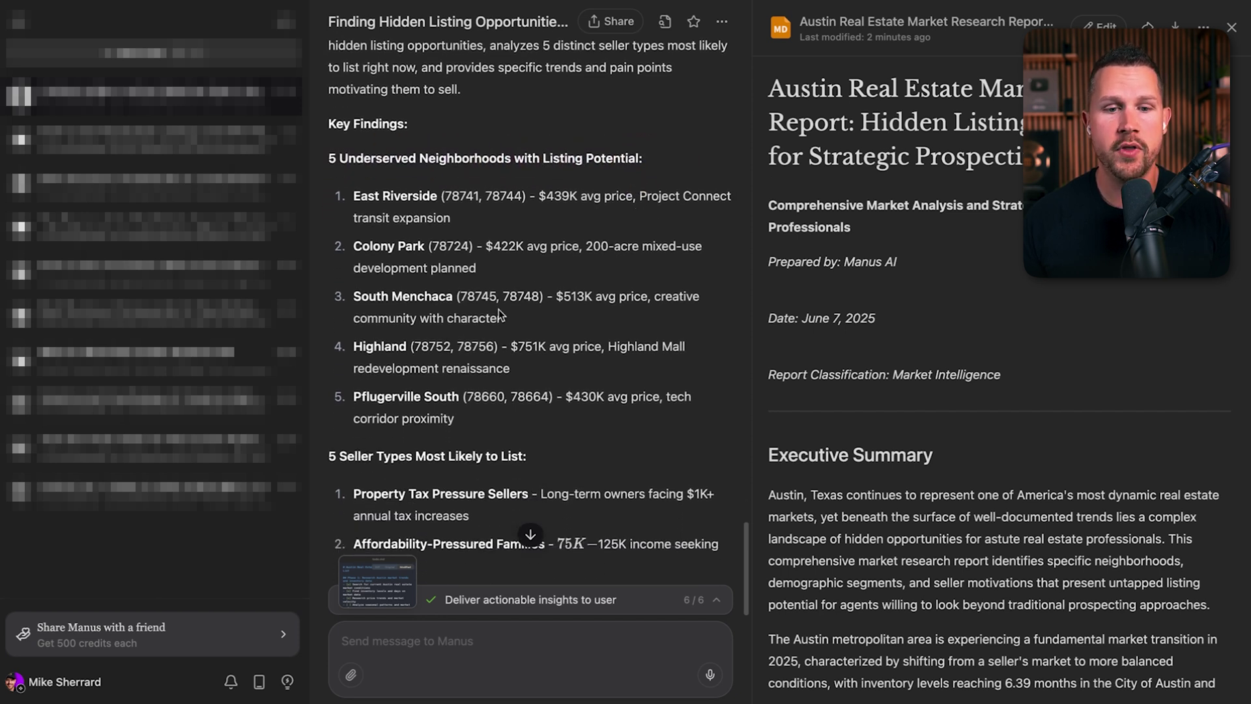
{"action": "scroll", "coordinate": [500, 315], "scroll_direction": "down", "scroll_amount": 4}
{"action": "mouse_move", "coordinate": [328, 238]}
{"action": "left_mouse_down"}
{"action": "mouse_move", "coordinate": [561, 250]}
{"action": "mouse_move", "coordinate": [517, 263]}
{"action": "left_mouse_up"}
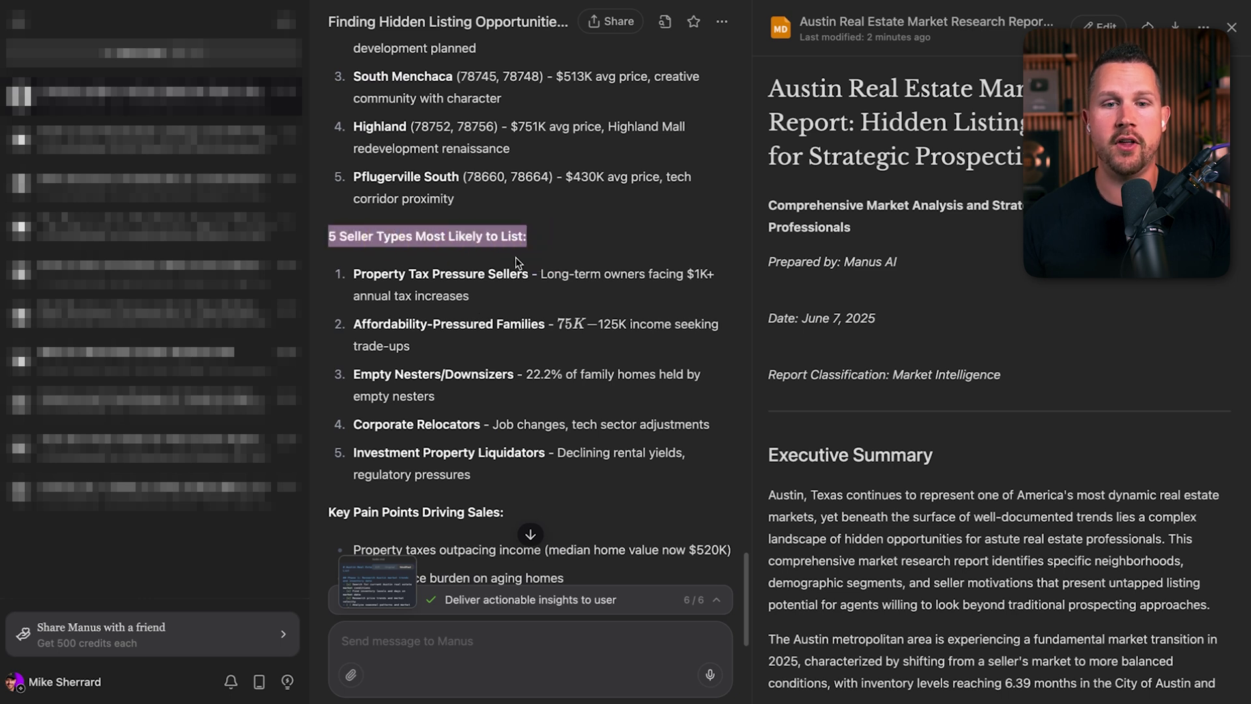
{"action": "scroll", "coordinate": [503, 251], "scroll_direction": "down", "scroll_amount": 4}
{"action": "left_click_drag", "start_coordinate": [332, 319], "coordinate": [557, 323]}
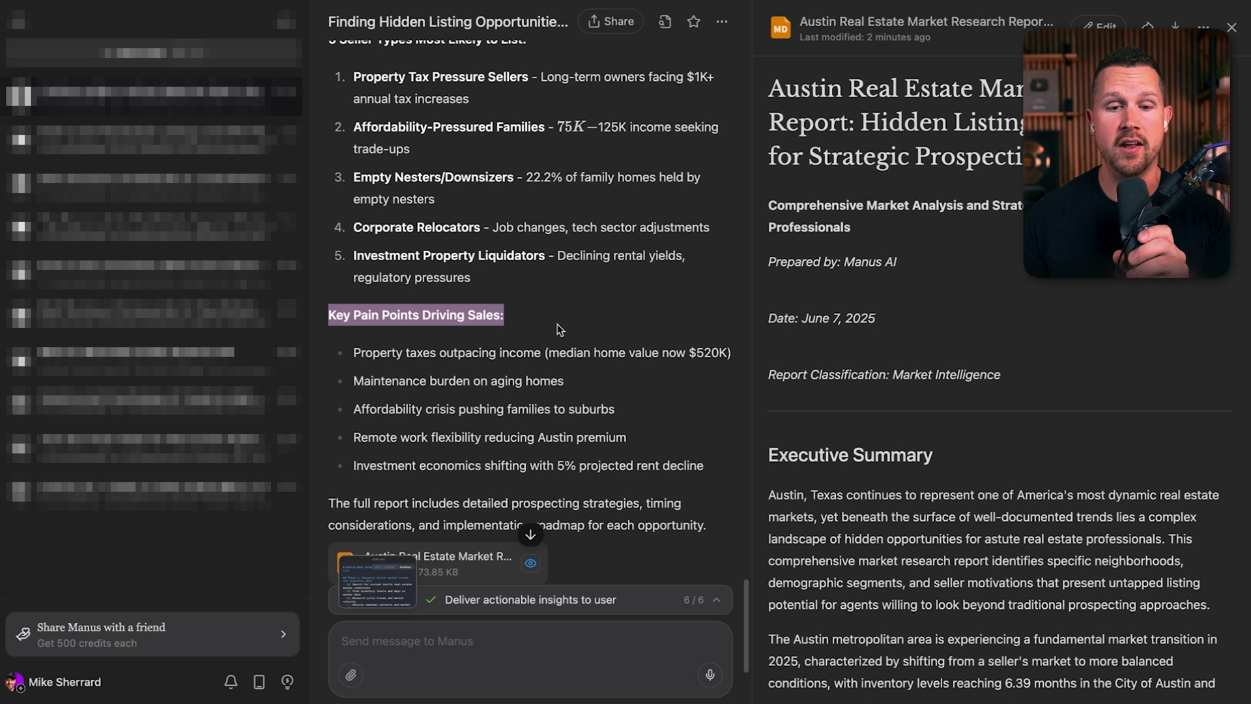
{"action": "scroll", "coordinate": [557, 324], "scroll_direction": "down", "scroll_amount": 1}
{"action": "scroll", "coordinate": [561, 324], "scroll_direction": "down", "scroll_amount": 3}
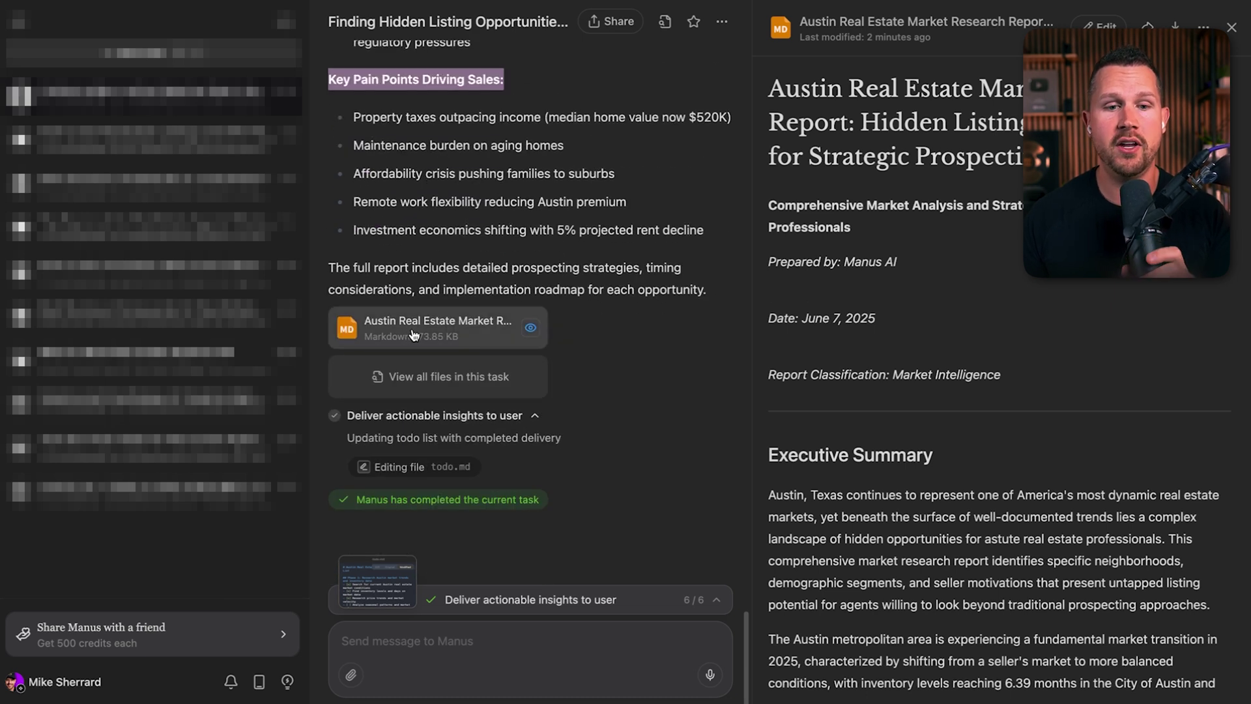
{"action": "left_click", "coordinate": [958, 219]}
{"action": "scroll", "coordinate": [908, 287], "scroll_direction": "down", "scroll_amount": 2}
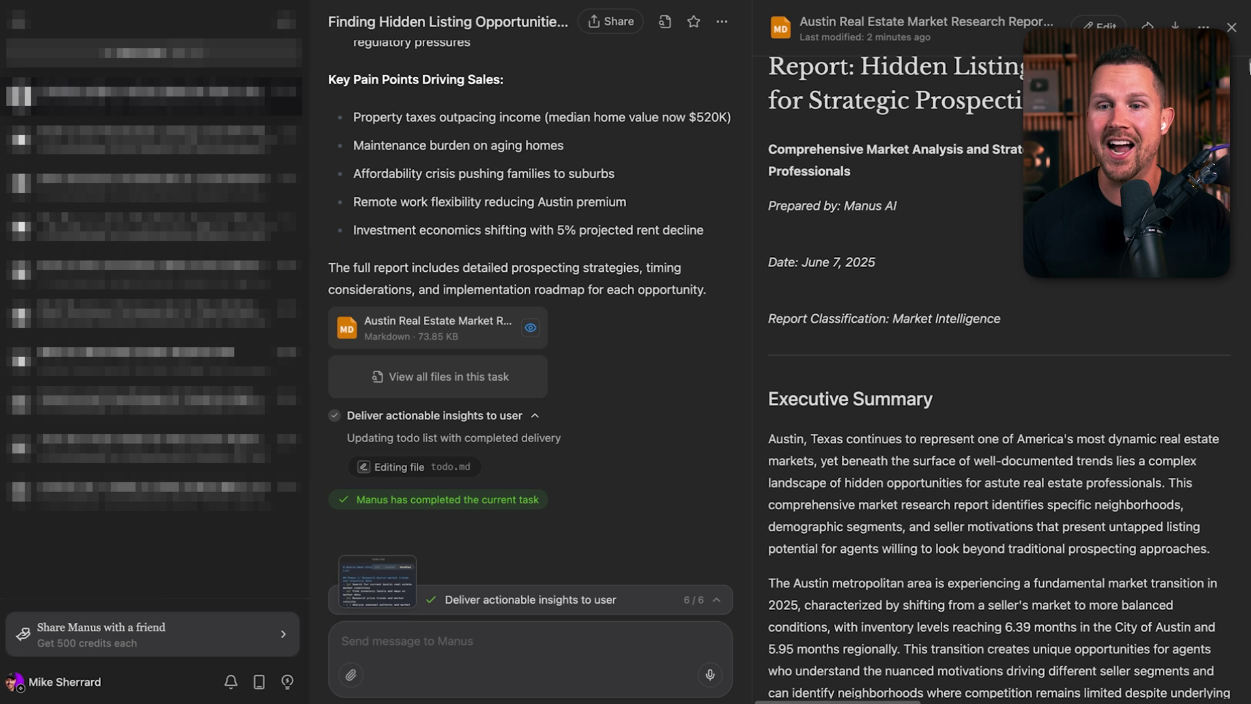
{"action": "scroll", "coordinate": [1246, 65], "scroll_direction": "down", "scroll_amount": 2}
{"action": "scroll", "coordinate": [1246, 72], "scroll_direction": "down", "scroll_amount": 5}
{"action": "scroll", "coordinate": [1245, 78], "scroll_direction": "down", "scroll_amount": 8}
{"action": "scroll", "coordinate": [1245, 84], "scroll_direction": "down", "scroll_amount": 2}
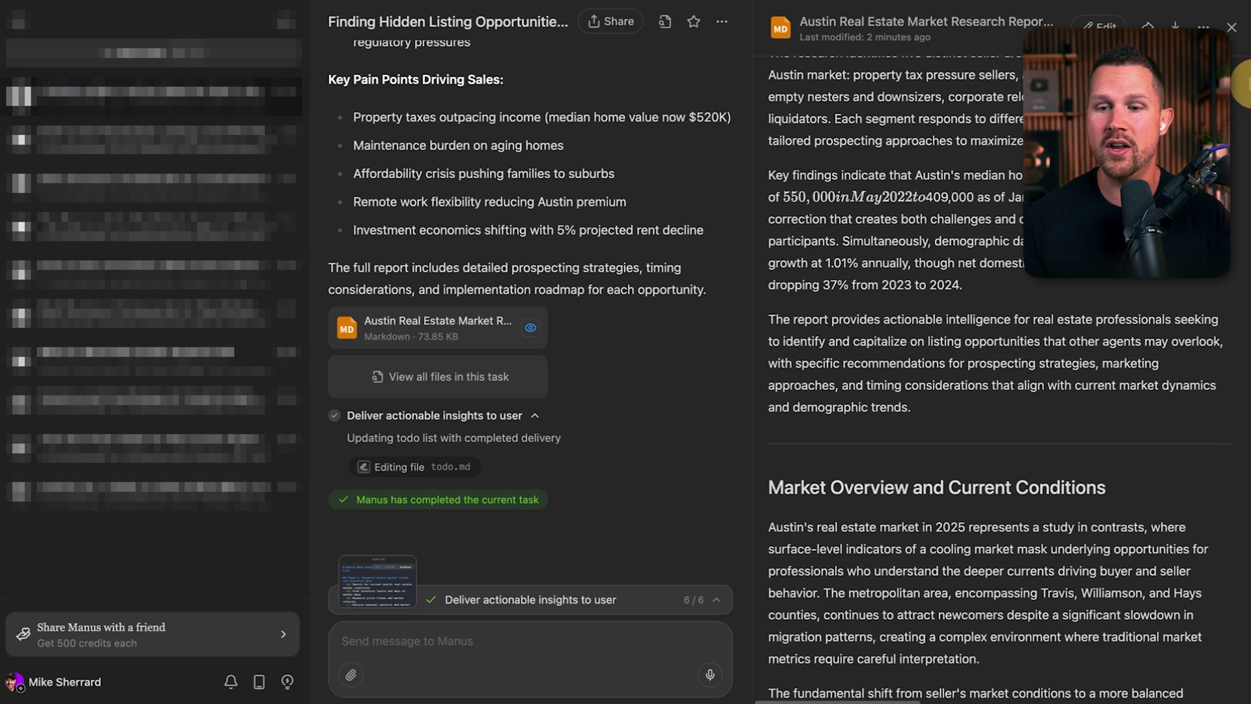
{"action": "scroll", "coordinate": [1244, 85], "scroll_direction": "down", "scroll_amount": 5}
{"action": "scroll", "coordinate": [1244, 85], "scroll_direction": "down", "scroll_amount": 4}
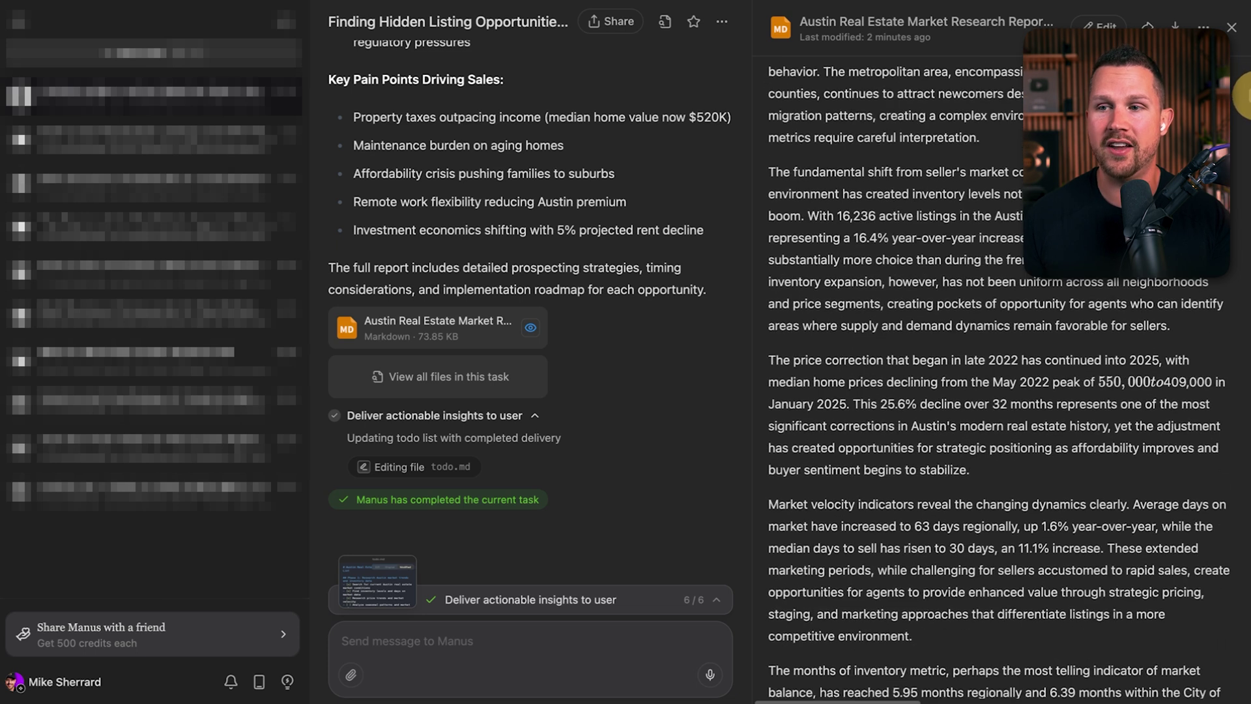
{"action": "left_click", "coordinate": [1179, 34]}
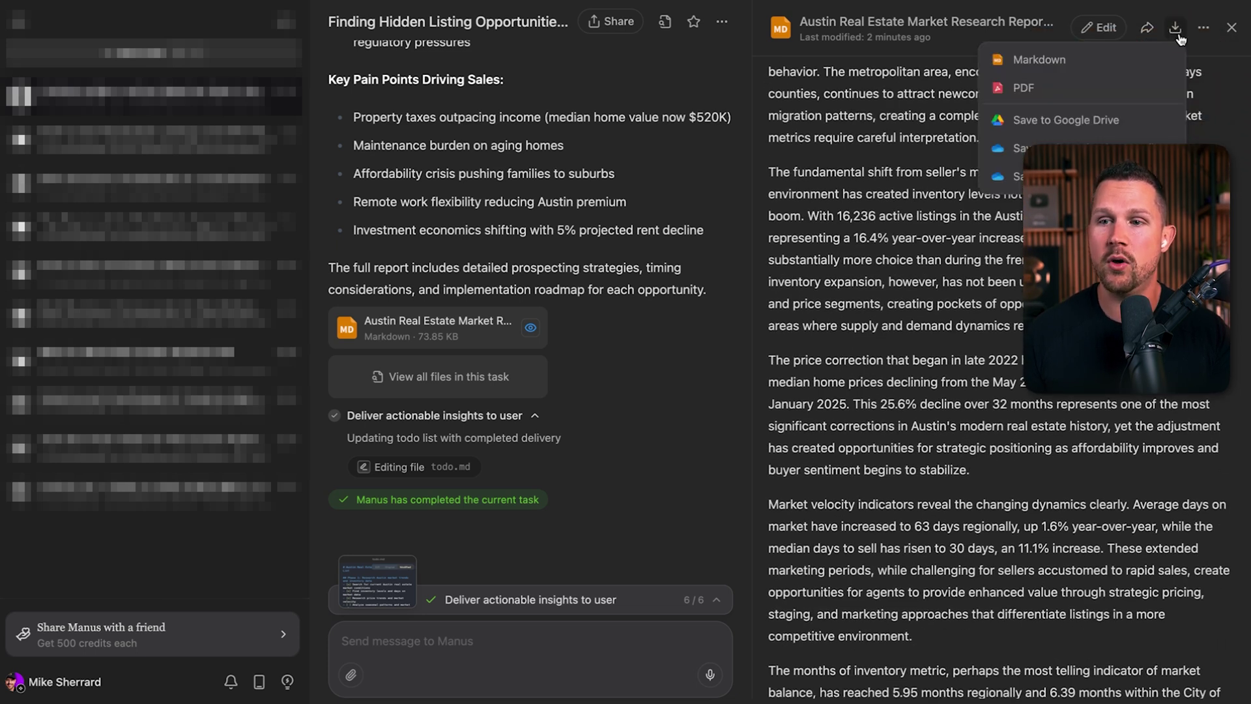
{"action": "left_click", "coordinate": [936, 93]}
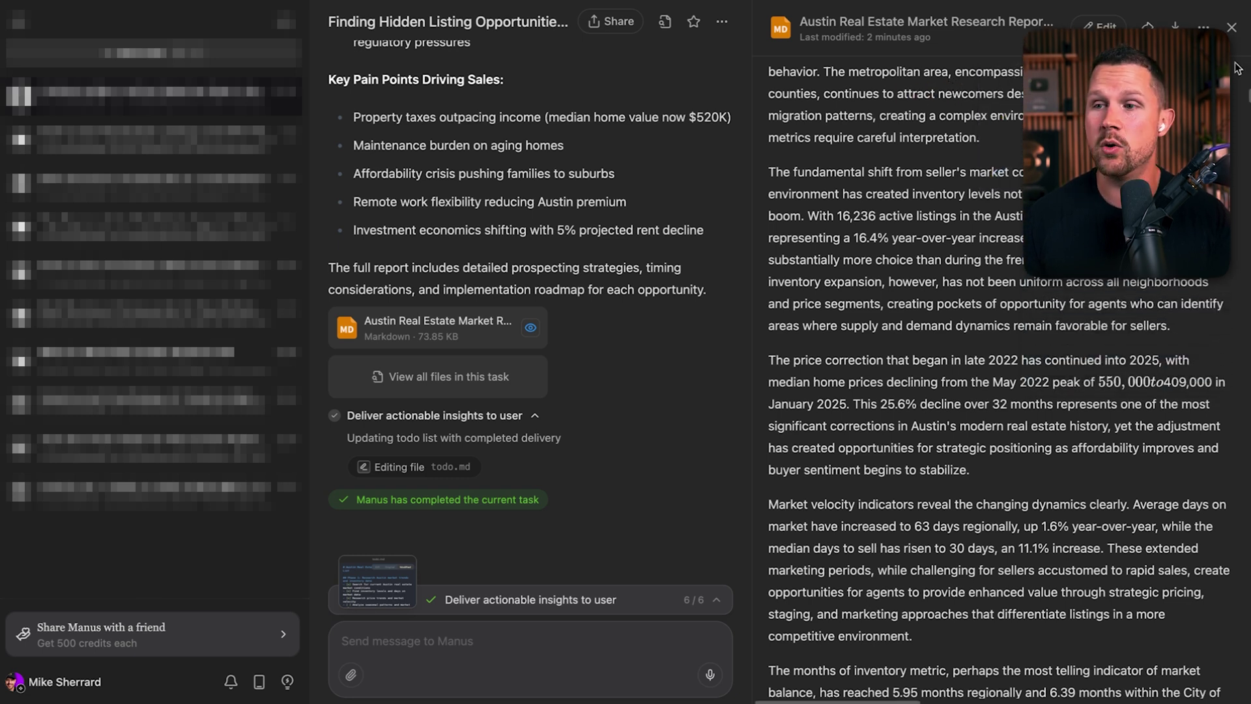
{"action": "scroll", "coordinate": [1245, 98], "scroll_direction": "down", "scroll_amount": 5}
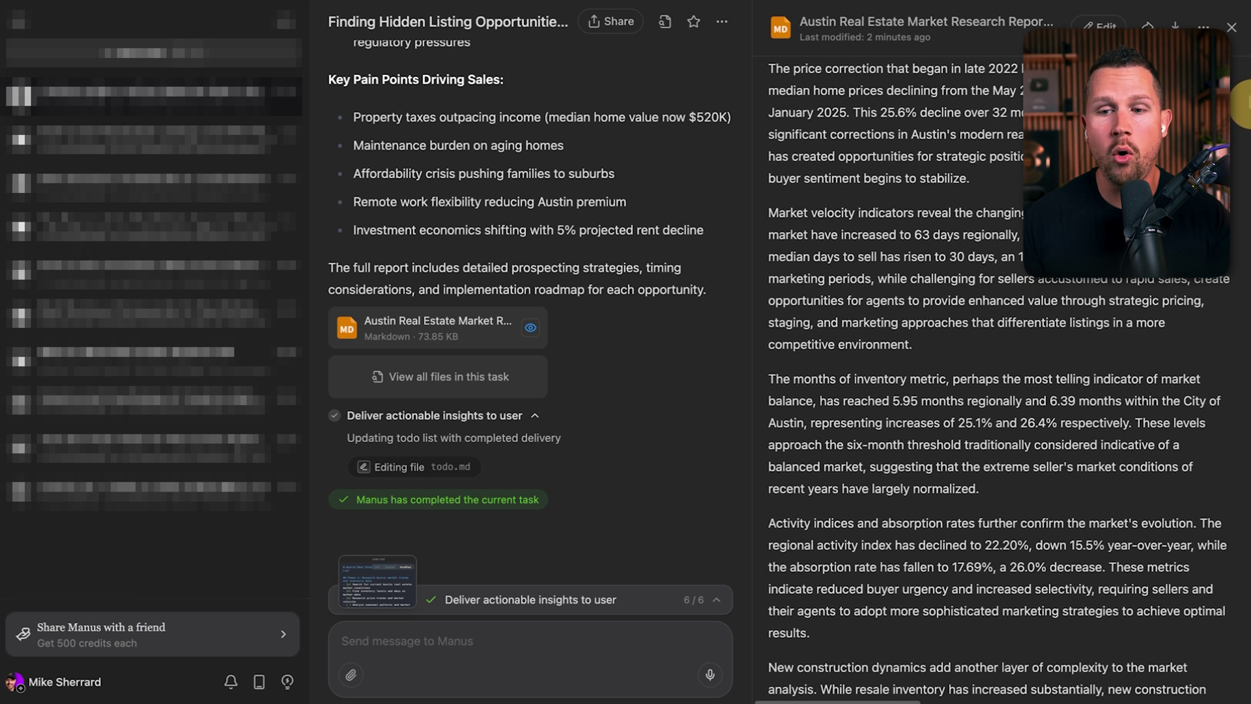
{"action": "scroll", "coordinate": [1245, 104], "scroll_direction": "down", "scroll_amount": 2}
{"action": "scroll", "coordinate": [1245, 104], "scroll_direction": "down", "scroll_amount": 3}
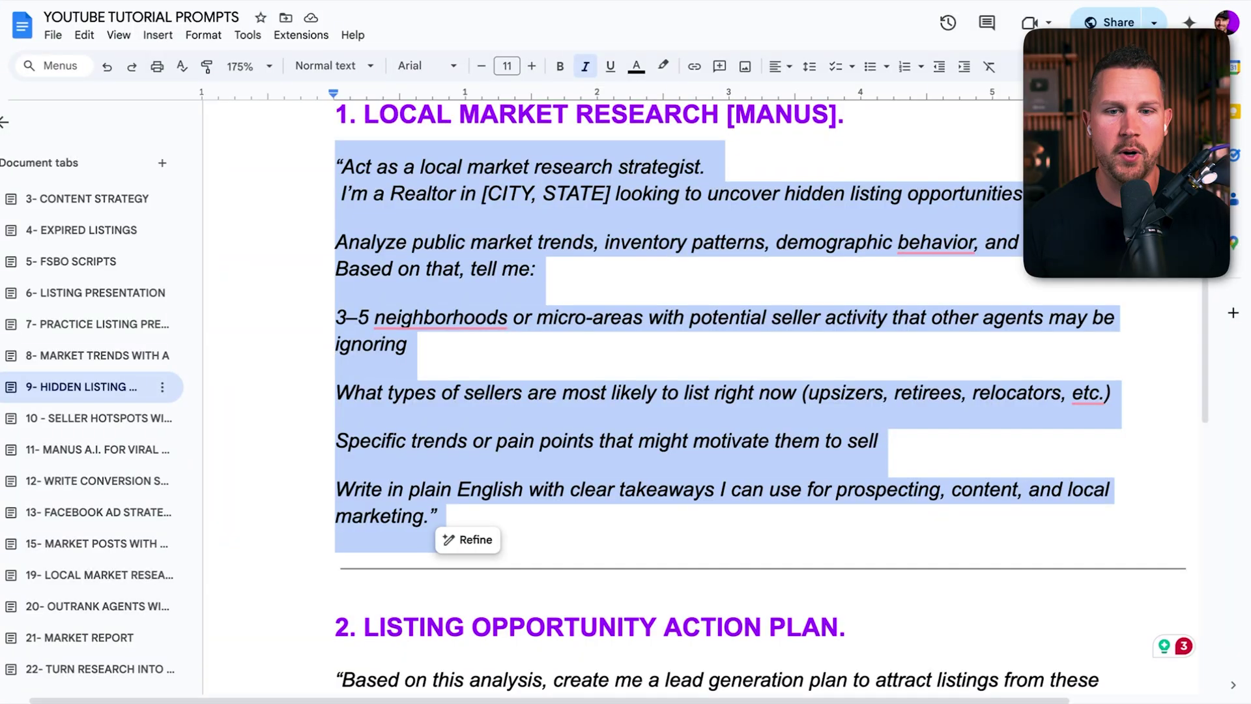
{"action": "left_click", "coordinate": [593, 327]}
{"action": "scroll", "coordinate": [594, 326], "scroll_direction": "down", "scroll_amount": 4}
Copy the lead-generation plan prompt from Google Docs into the Manus message box
{"action": "scroll", "coordinate": [596, 328], "scroll_direction": "down", "scroll_amount": 1}
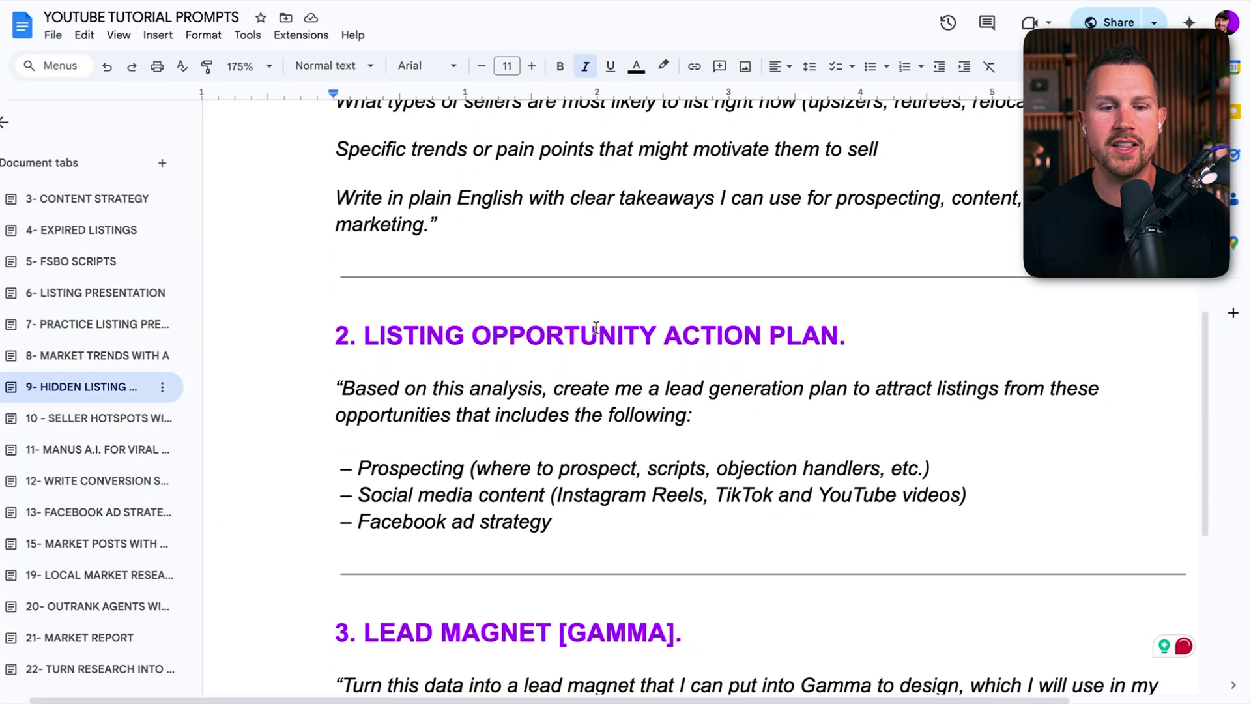
{"action": "left_click_drag", "start_coordinate": [580, 526], "coordinate": [329, 390]}
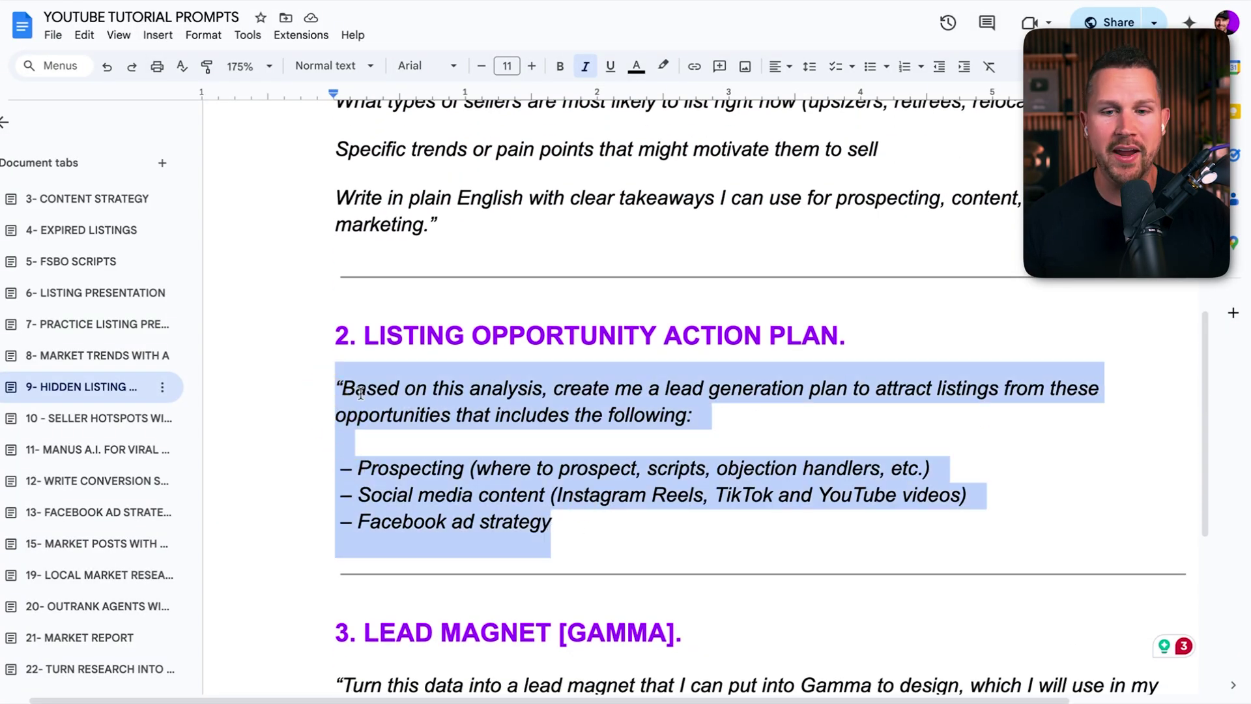
{"action": "left_click", "coordinate": [552, 406]}
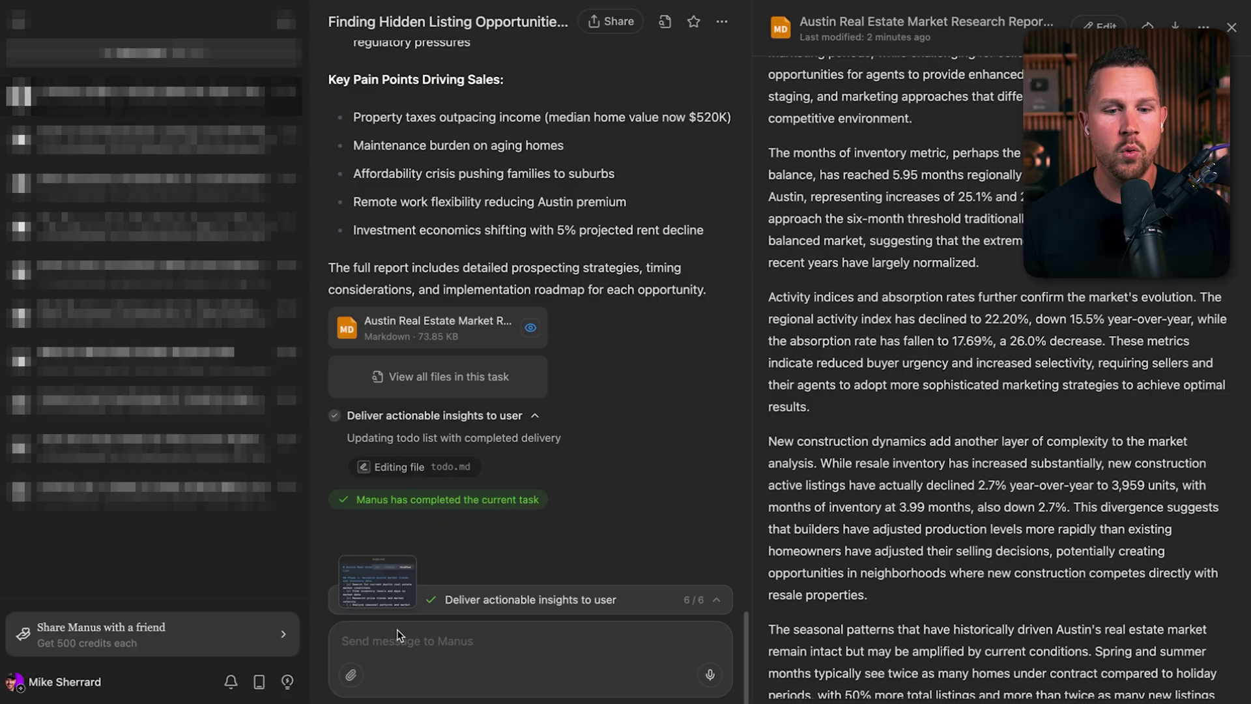
{"action": "left_click", "coordinate": [403, 648]}
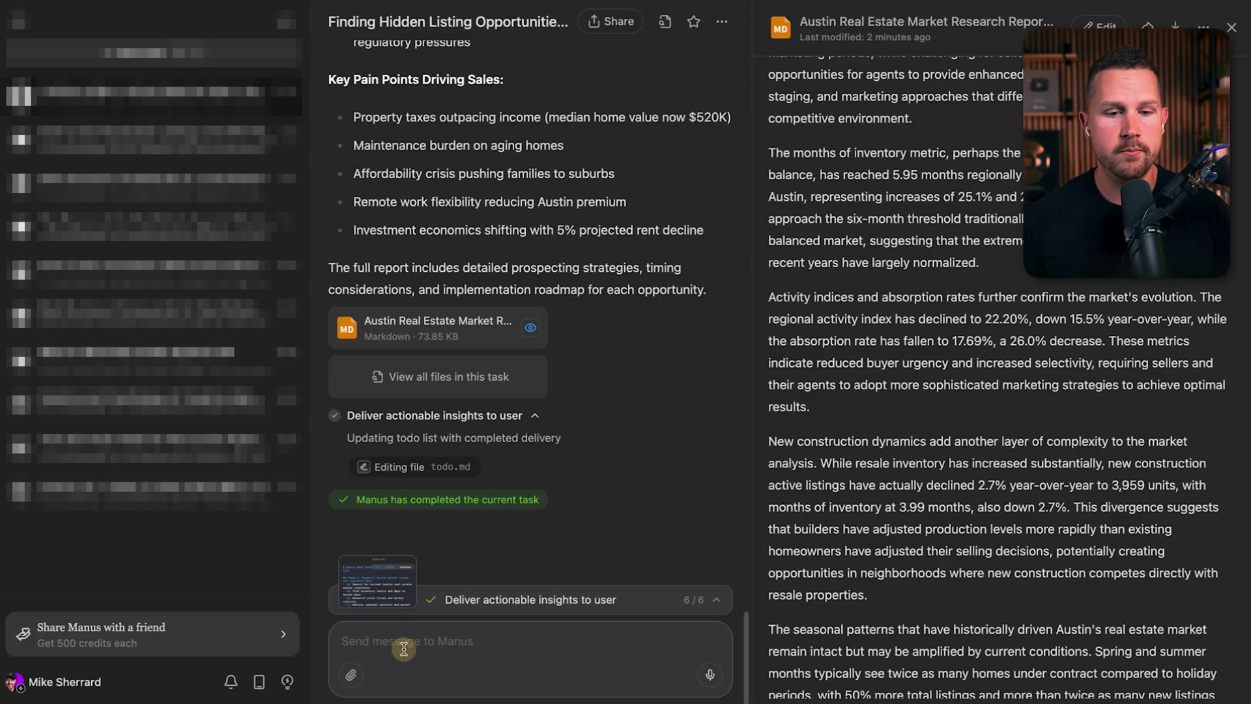
{"action": "type", "text": "“Based on this analysis, create me a lead generation plan to attract listings from these opportunities that includes the following:  – Prospecting (where to prospect, scripts, objection handlers, etc.) – Social media content (Instagram Reels, TikTok and YouTube videos) – Facebook ad strategy"}
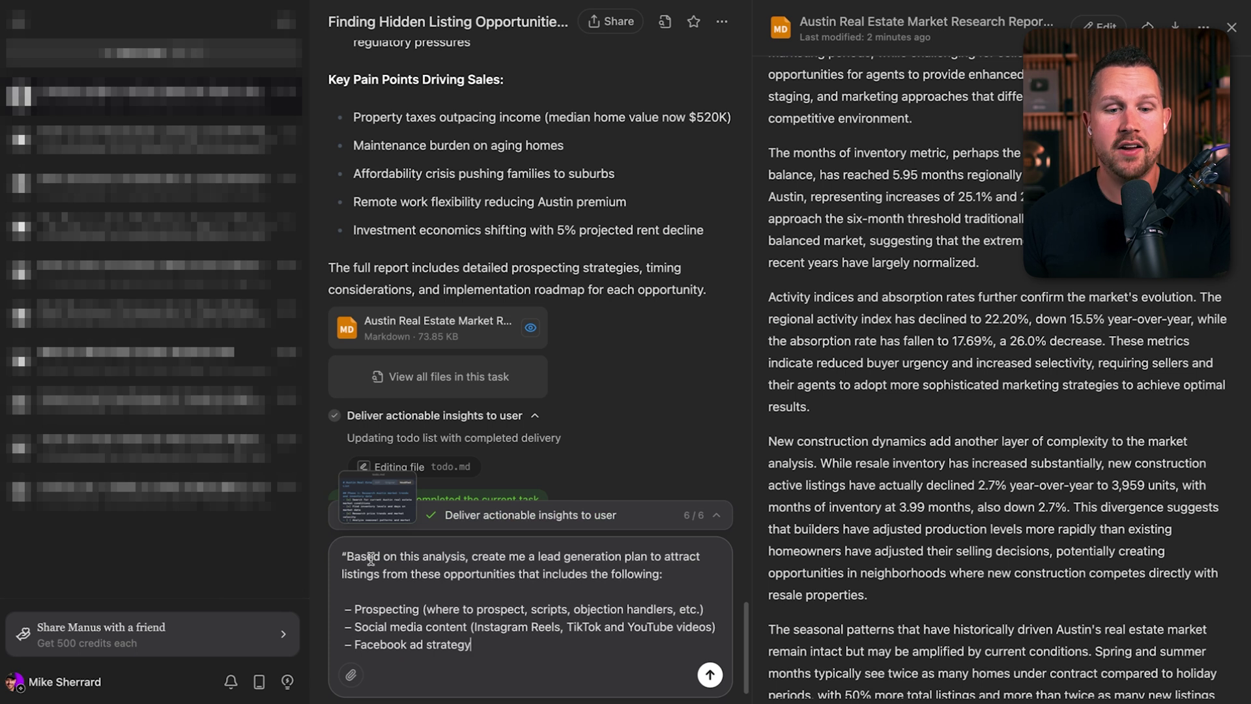
Highlight the attract-listings, social media content and Facebook ad lines in the pasted prompt
{"action": "left_click_drag", "start_coordinate": [352, 576], "coordinate": [663, 575]}
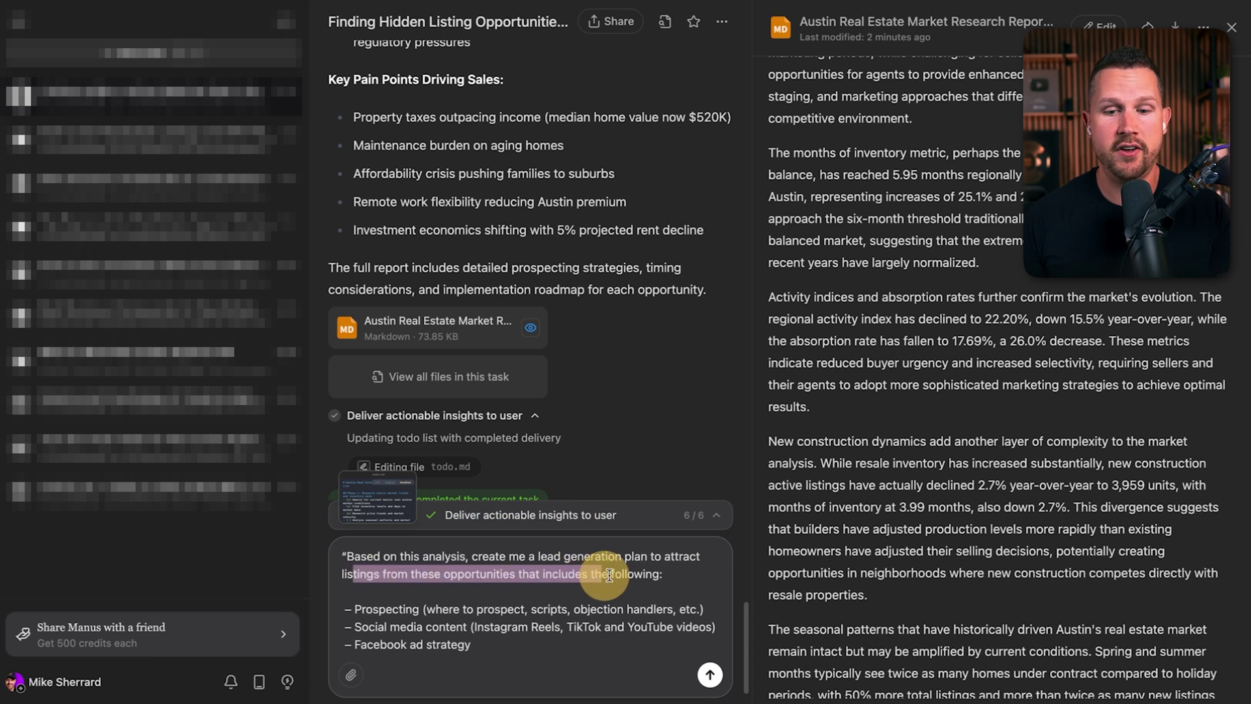
{"action": "left_click", "coordinate": [385, 610]}
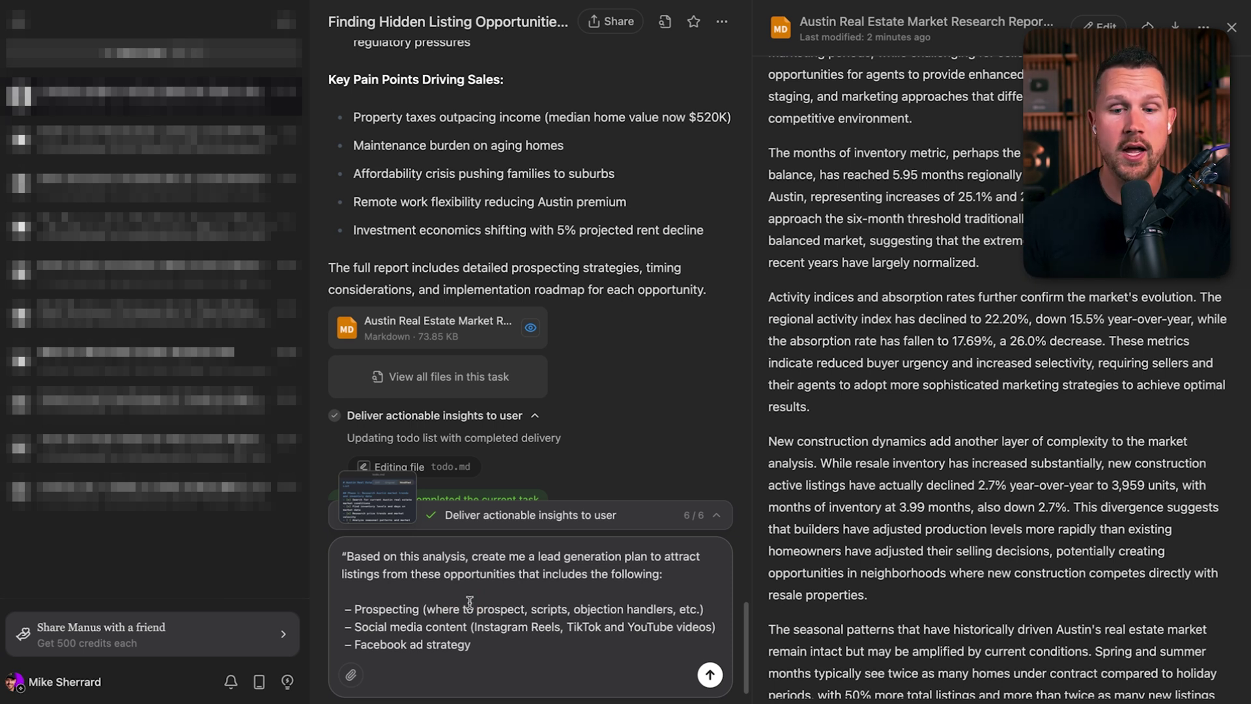
{"action": "left_click_drag", "start_coordinate": [356, 628], "coordinate": [478, 628]}
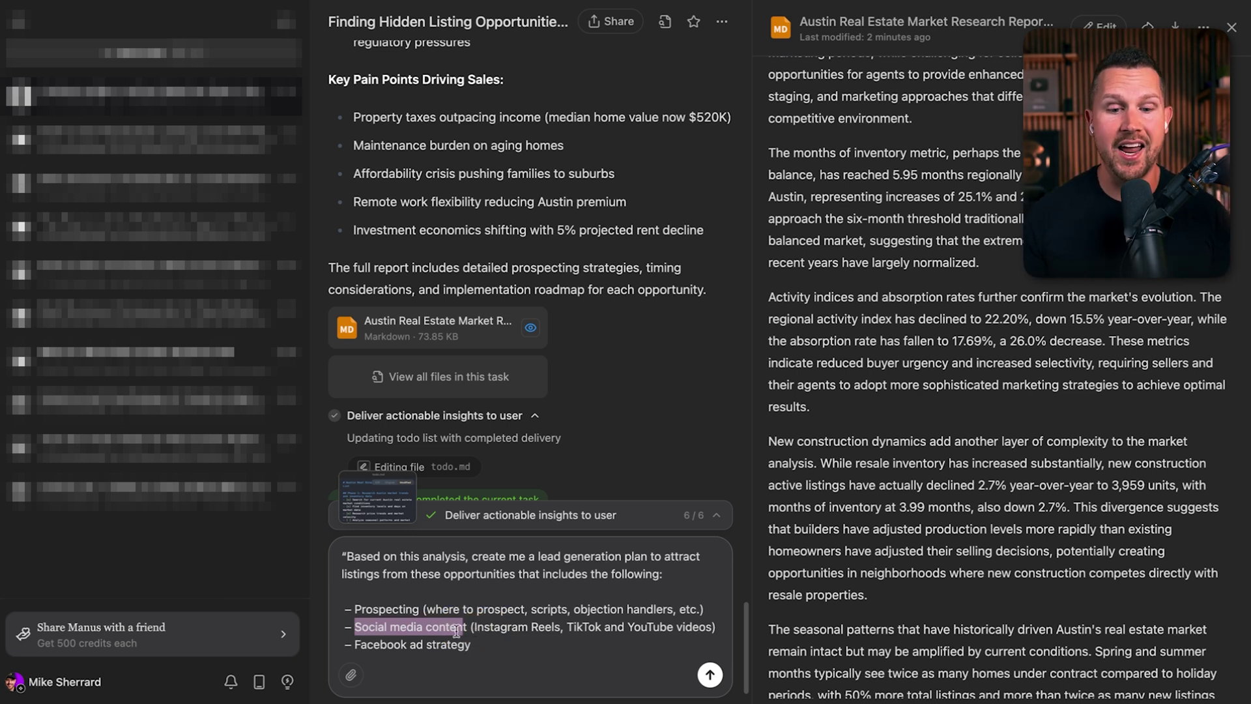
{"action": "left_click_drag", "start_coordinate": [474, 645], "coordinate": [299, 650]}
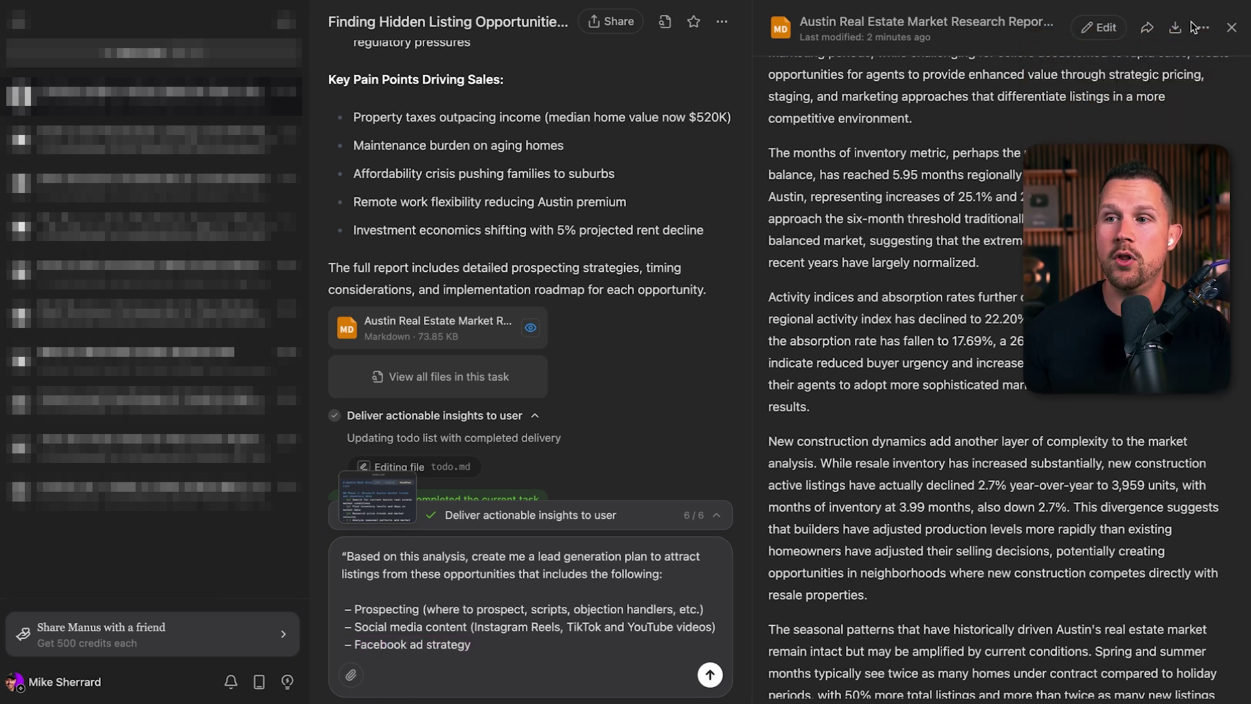
Check the report's download formats, close the preview, and place the caret after the stray quote
{"action": "left_click", "coordinate": [1171, 43]}
{"action": "left_click", "coordinate": [952, 479]}
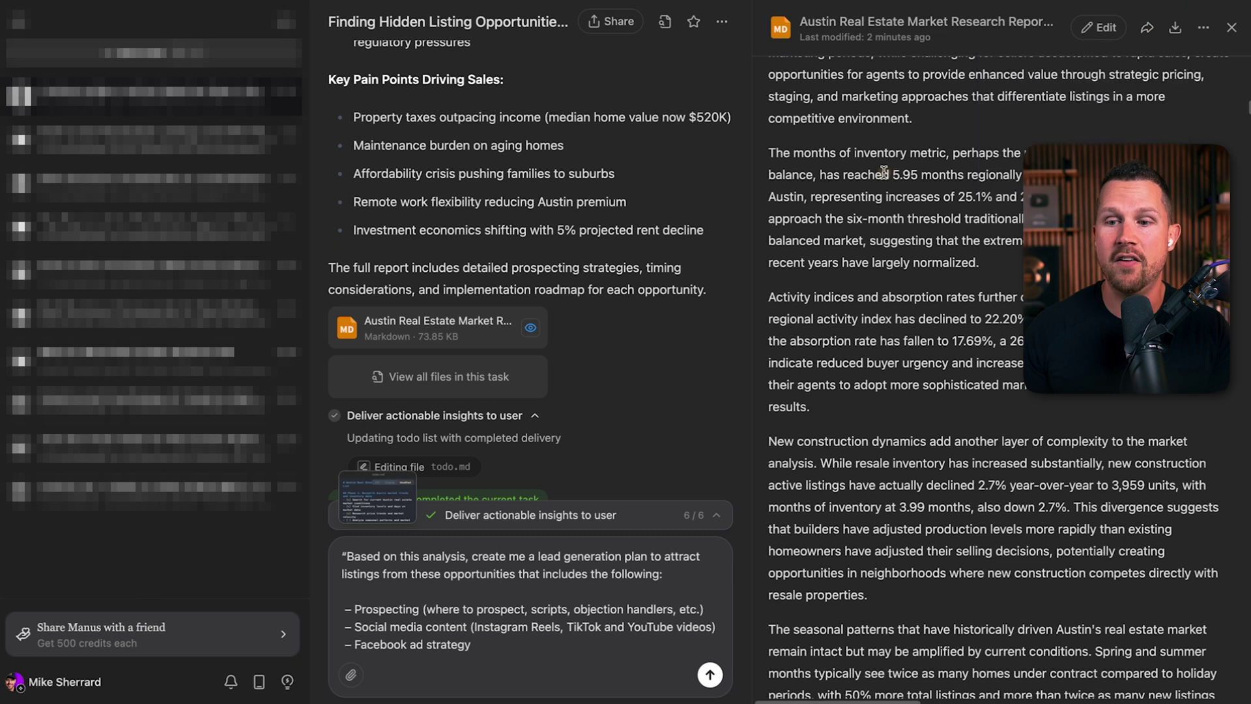
{"action": "scroll", "coordinate": [952, 479], "scroll_direction": "down", "scroll_amount": 2}
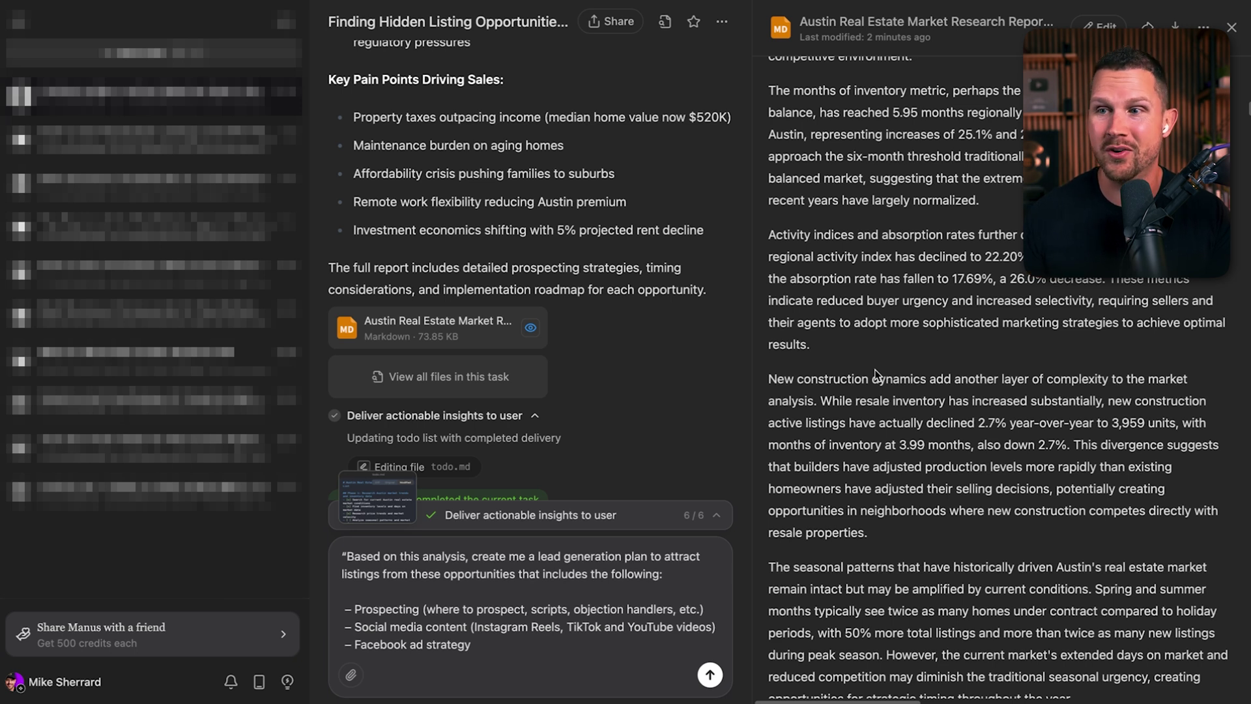
{"action": "left_click", "coordinate": [1230, 29]}
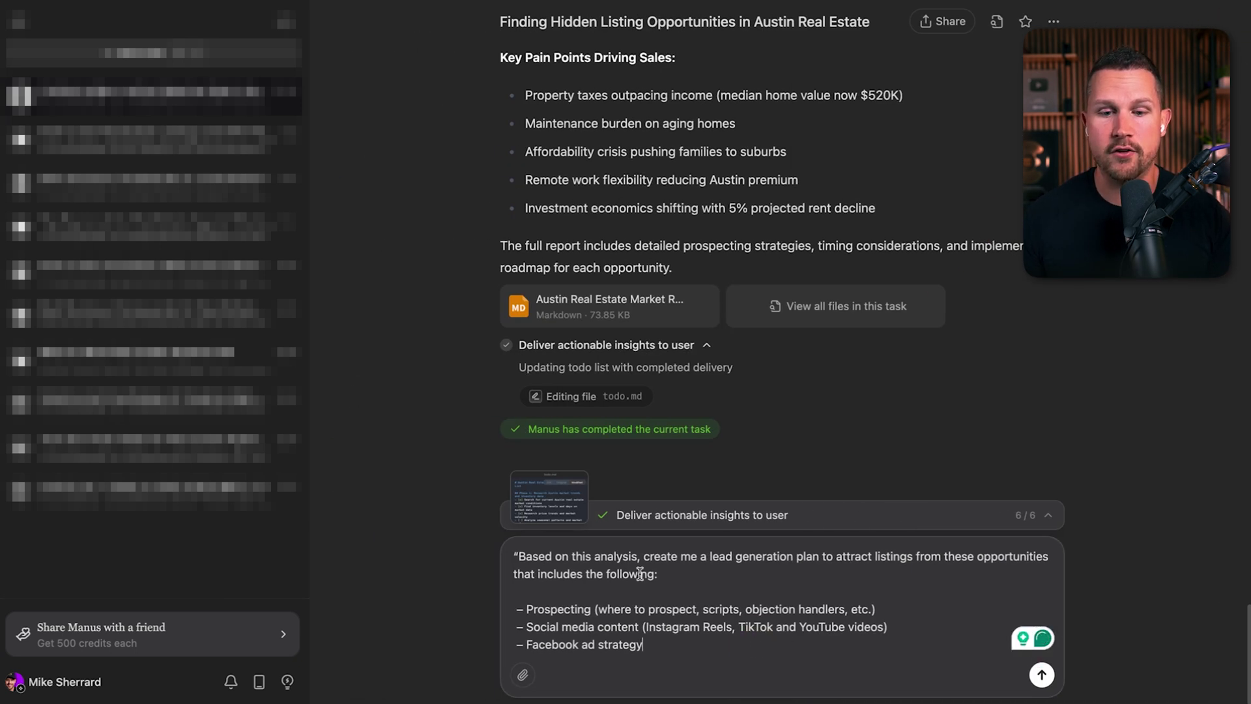
{"action": "left_click", "coordinate": [519, 556]}
Remove the stray quote, send the lead-generation request, and follow Manus's working files
{"action": "key", "text": "BackSpace"}
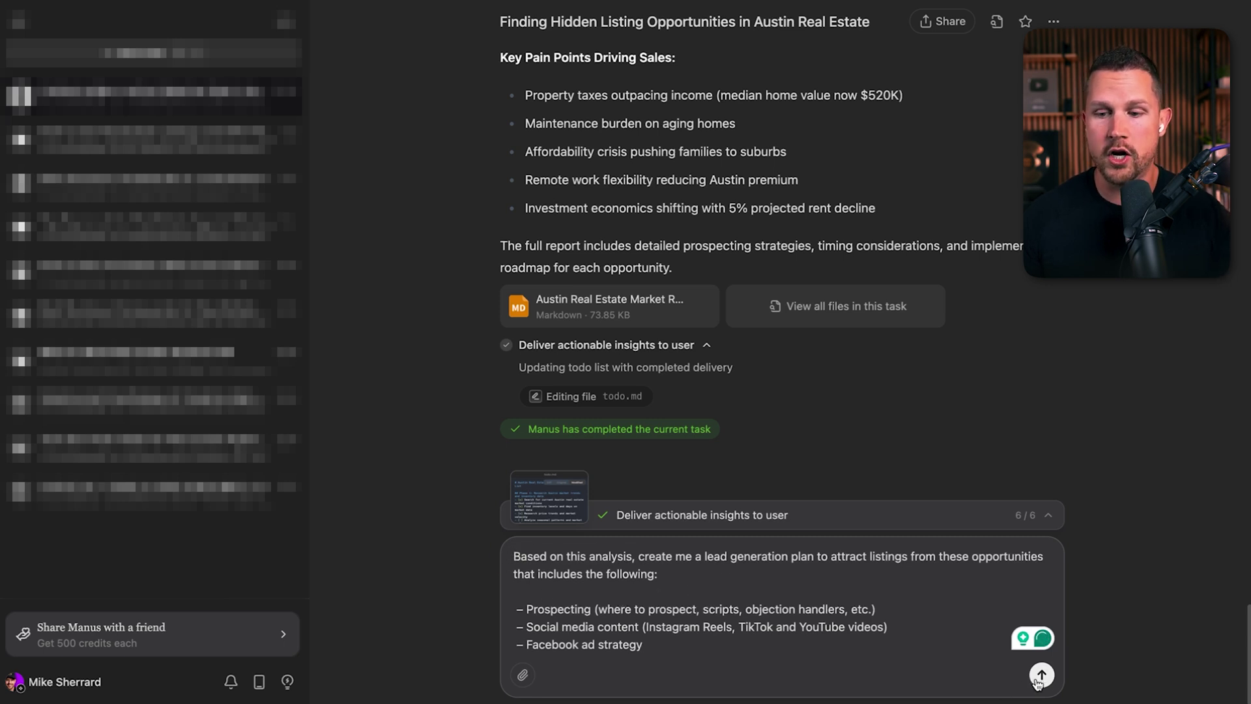
{"action": "left_click", "coordinate": [1041, 675]}
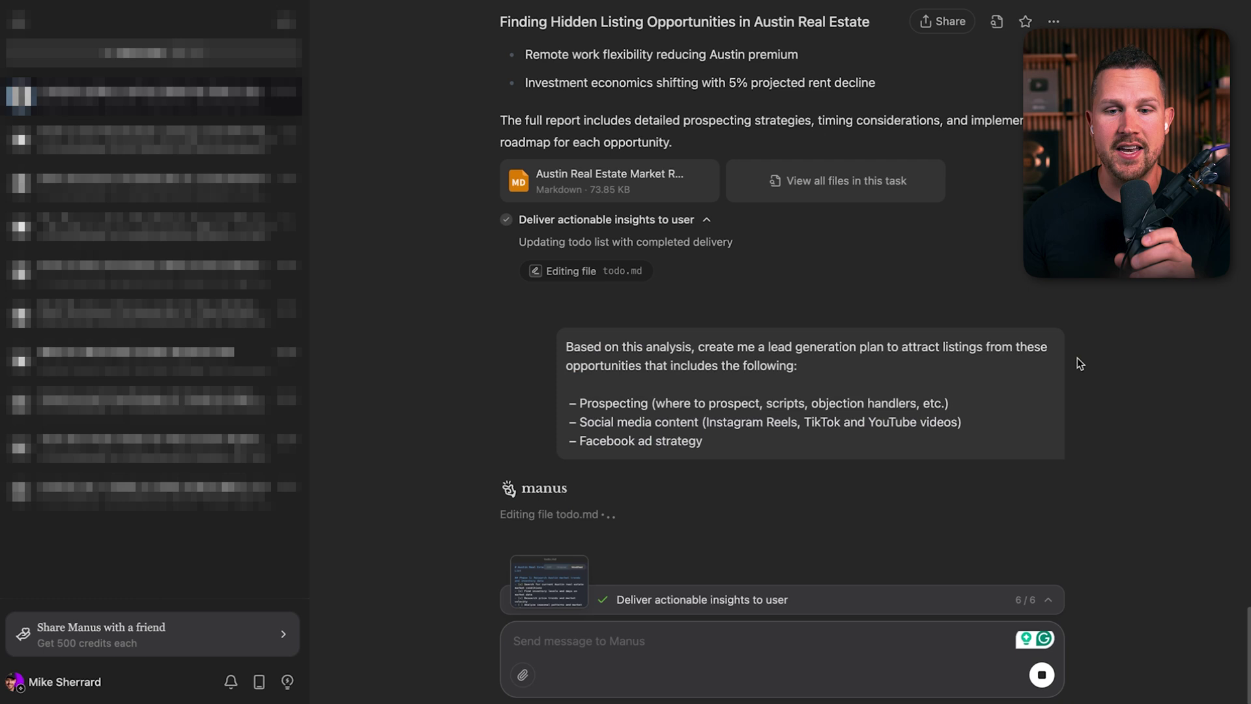
{"action": "mouse_move", "coordinate": [776, 450]}
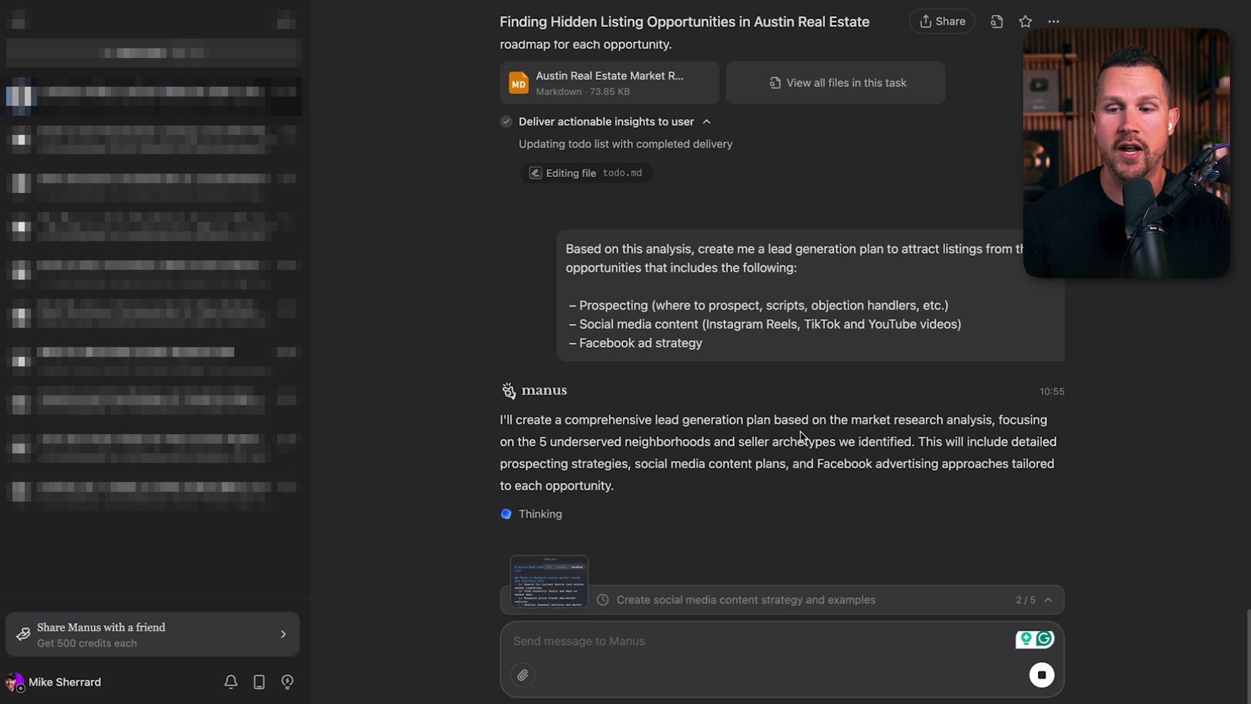
{"action": "left_click_drag", "start_coordinate": [742, 442], "coordinate": [914, 442]}
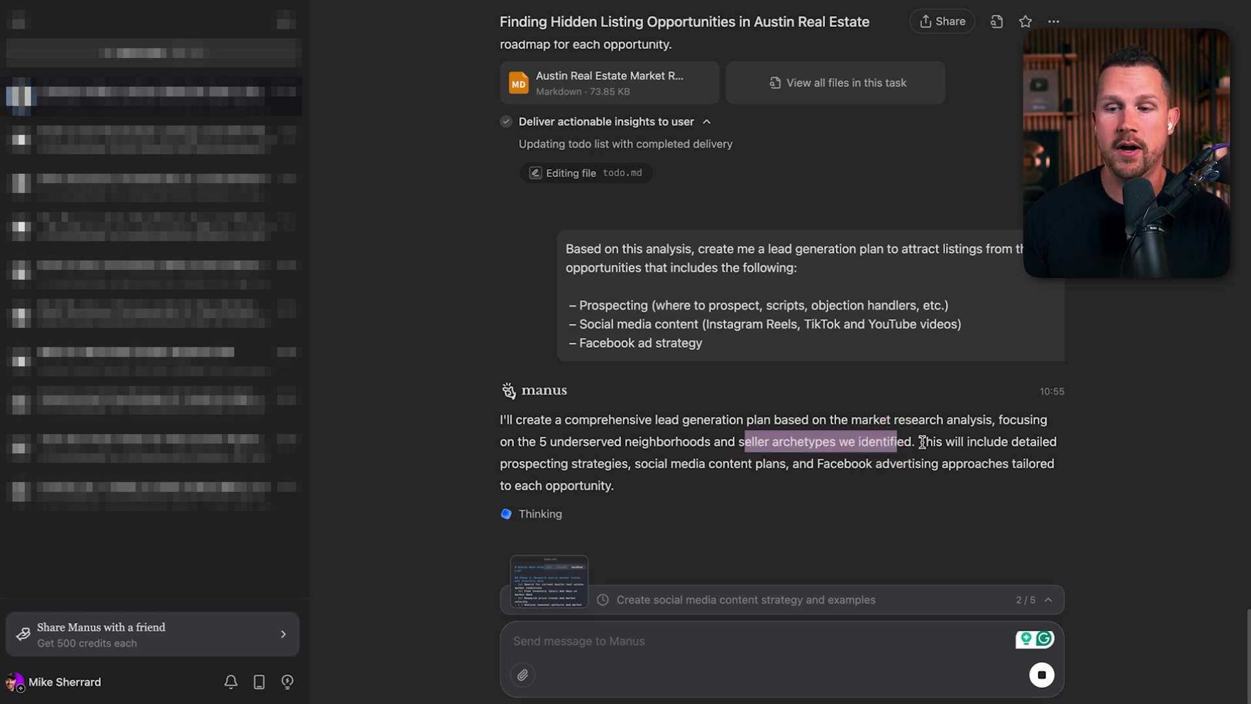
{"action": "mouse_move", "coordinate": [505, 465]}
{"action": "left_mouse_down"}
{"action": "mouse_move", "coordinate": [873, 464]}
{"action": "mouse_move", "coordinate": [637, 472]}
{"action": "mouse_move", "coordinate": [623, 485]}
{"action": "left_mouse_up"}
{"action": "left_click", "coordinate": [852, 464]}
{"action": "left_click", "coordinate": [606, 463]}
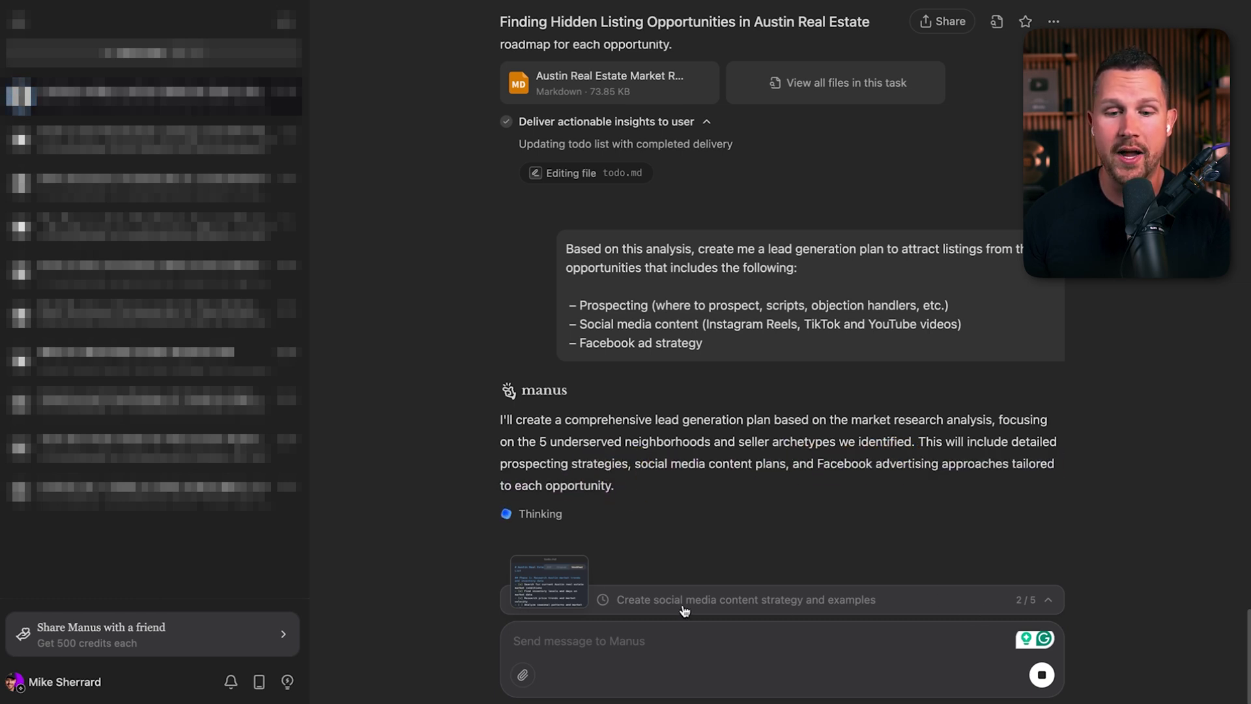
{"action": "mouse_move", "coordinate": [549, 581]}
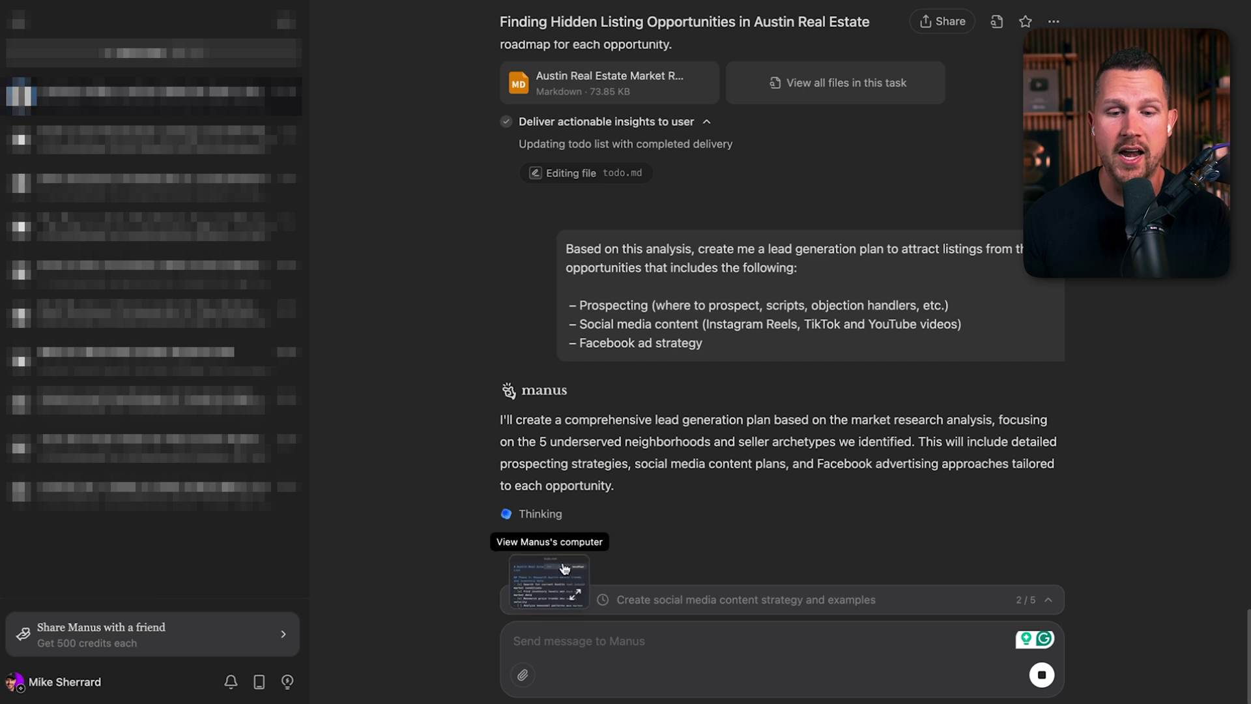
{"action": "left_click", "coordinate": [564, 569]}
{"action": "scroll", "coordinate": [586, 564], "scroll_direction": "down", "scroll_amount": 2}
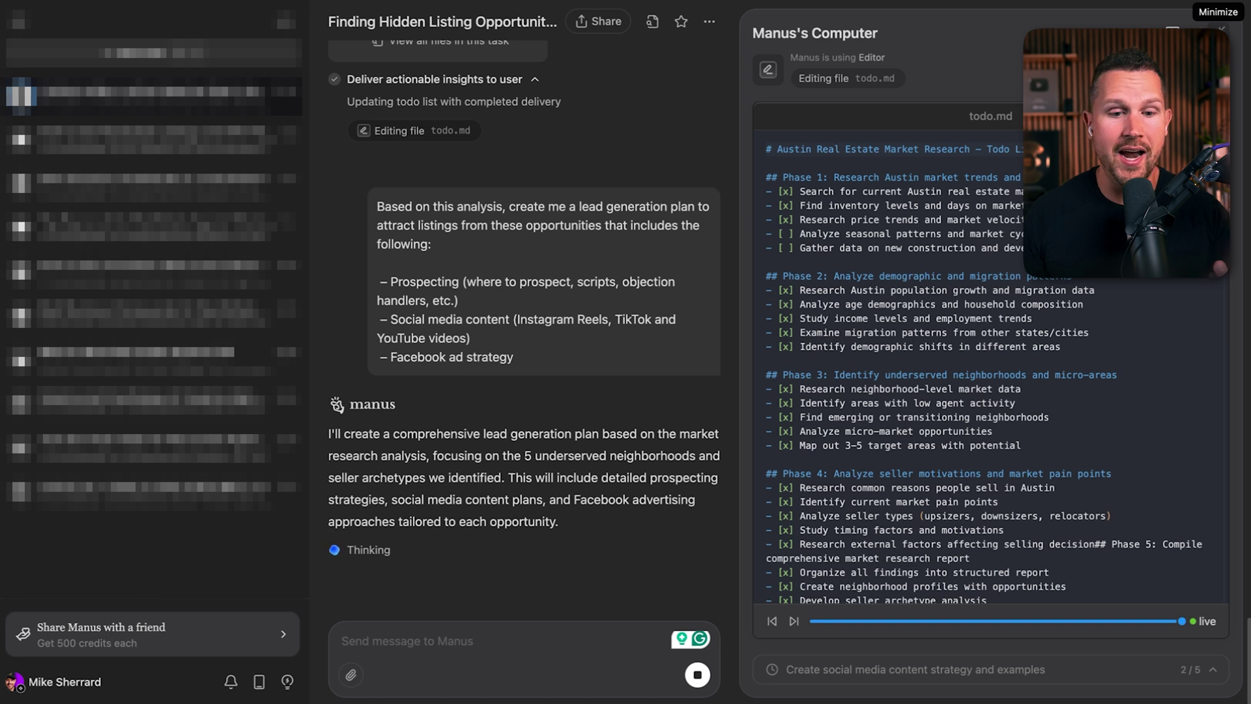
Close the working-files panel and expand the full task progress list
{"action": "left_click", "coordinate": [1221, 30]}
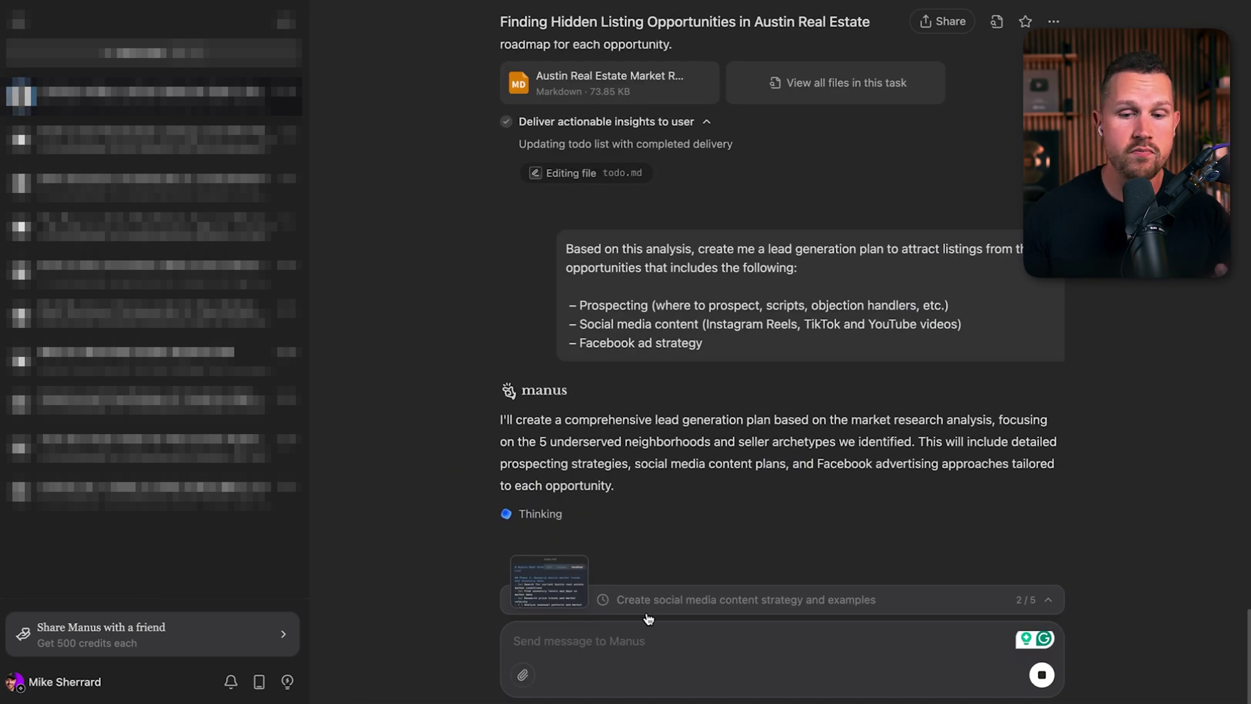
{"action": "left_click", "coordinate": [1049, 603]}
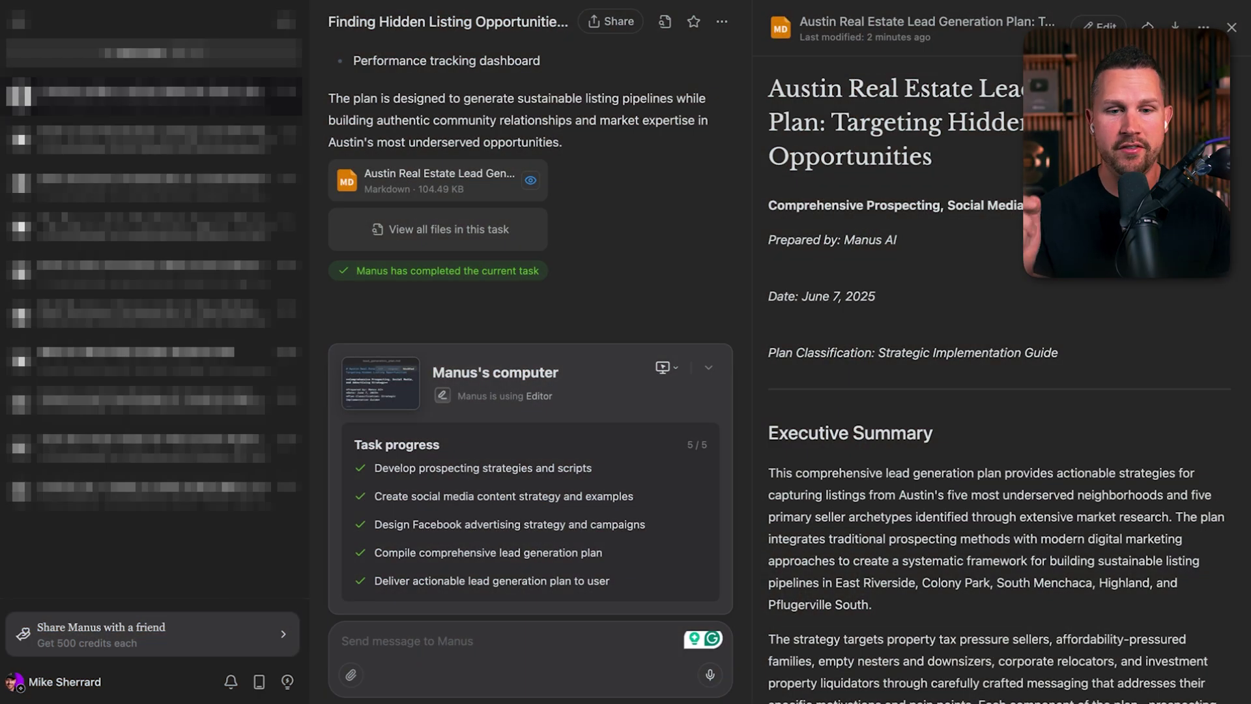
{"action": "scroll", "coordinate": [548, 150], "scroll_direction": "up", "scroll_amount": 2}
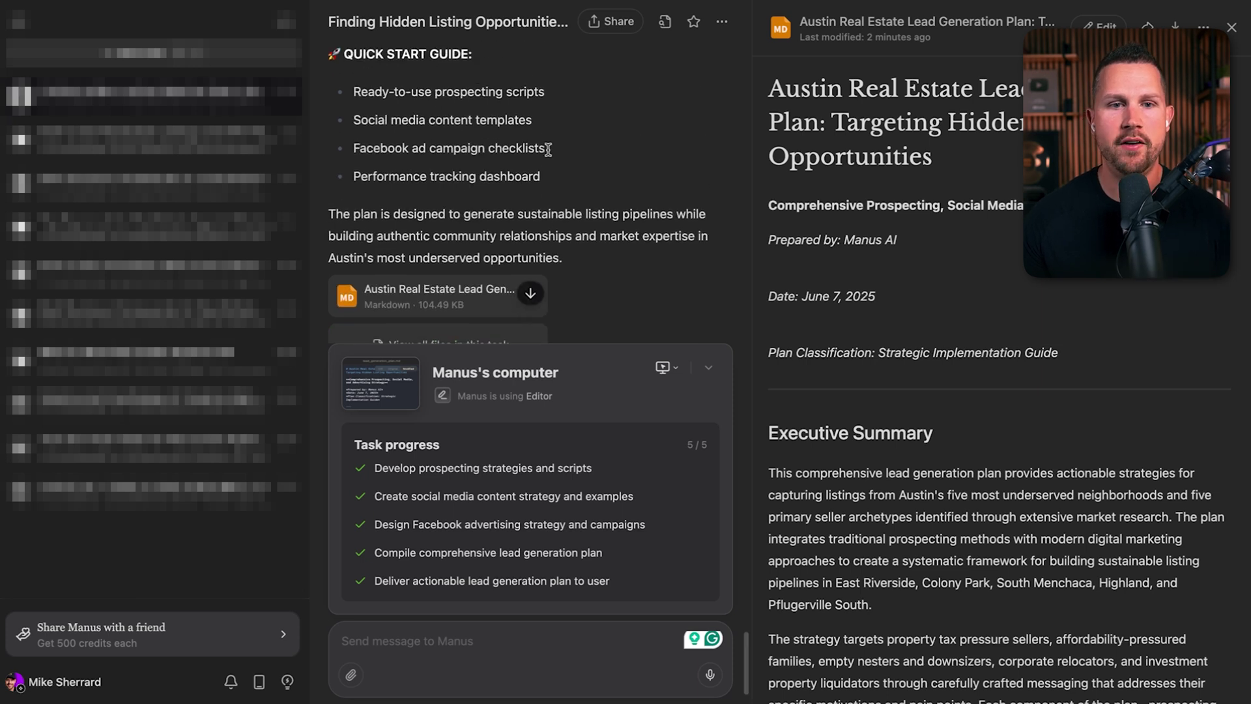
{"action": "scroll", "coordinate": [548, 151], "scroll_direction": "up", "scroll_amount": 1}
{"action": "scroll", "coordinate": [548, 154], "scroll_direction": "up", "scroll_amount": 3}
{"action": "scroll", "coordinate": [549, 157], "scroll_direction": "up", "scroll_amount": 2}
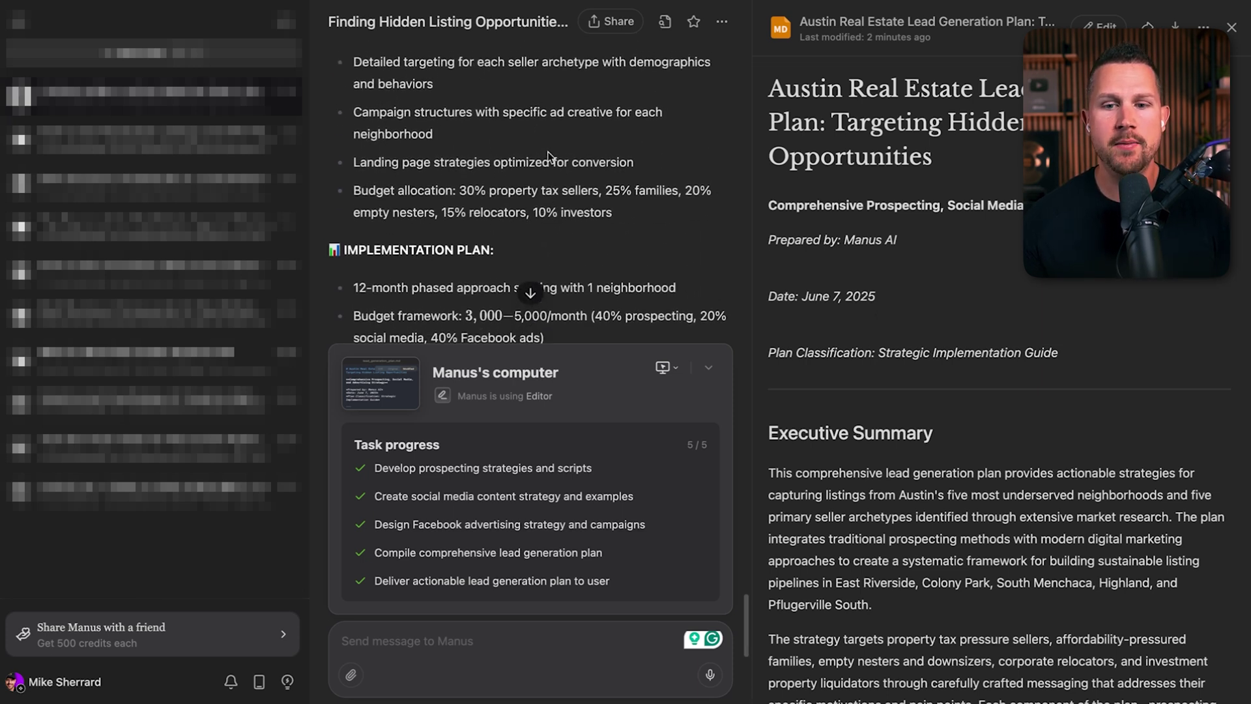
{"action": "scroll", "coordinate": [548, 156], "scroll_direction": "up", "scroll_amount": 1}
{"action": "scroll", "coordinate": [523, 318], "scroll_direction": "up", "scroll_amount": 6}
{"action": "scroll", "coordinate": [521, 293], "scroll_direction": "up", "scroll_amount": 5}
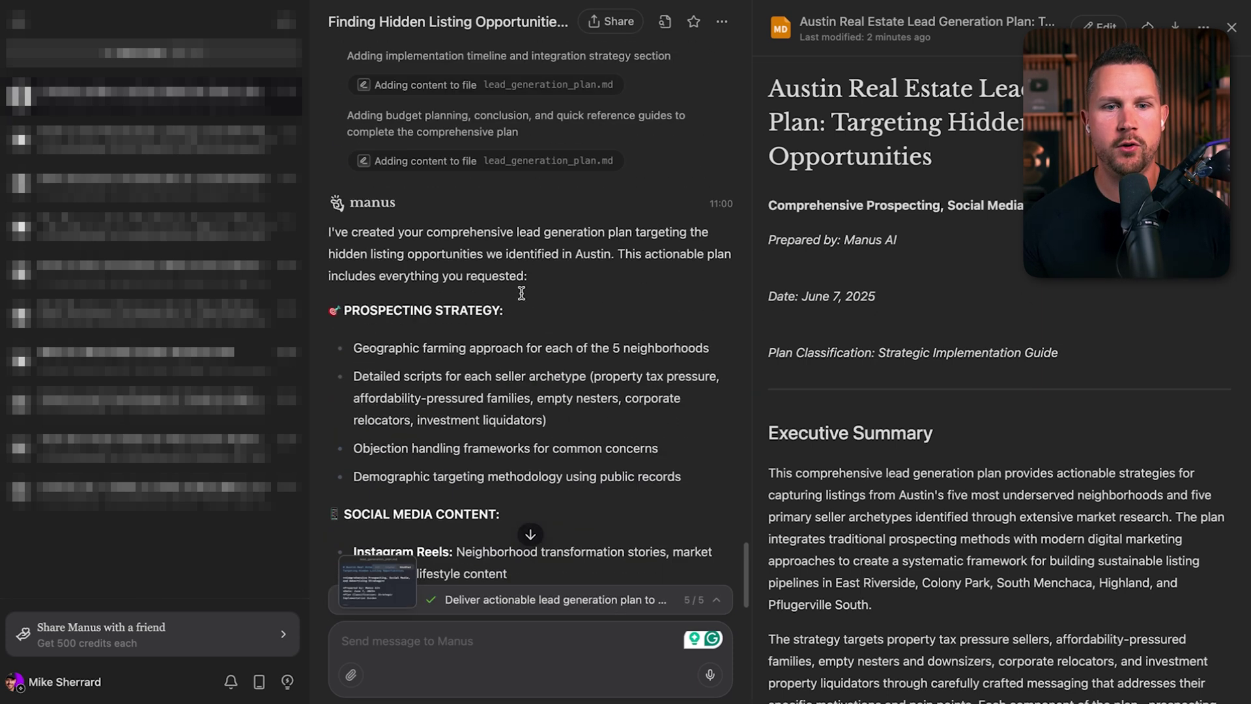
{"action": "scroll", "coordinate": [519, 296], "scroll_direction": "down", "scroll_amount": 1}
{"action": "left_click_drag", "start_coordinate": [344, 262], "coordinate": [518, 261]}
{"action": "scroll", "coordinate": [380, 277], "scroll_direction": "down", "scroll_amount": 5}
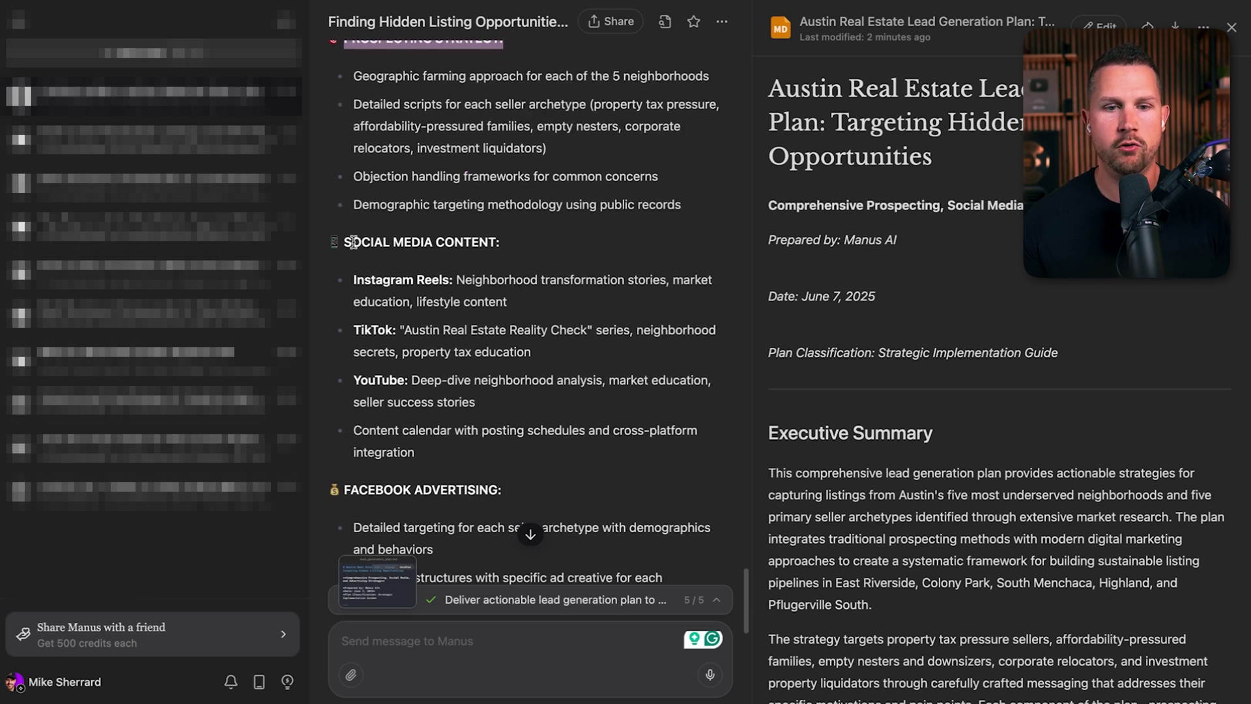
{"action": "left_click_drag", "start_coordinate": [352, 242], "coordinate": [518, 242]}
{"action": "scroll", "coordinate": [442, 384], "scroll_direction": "down", "scroll_amount": 1}
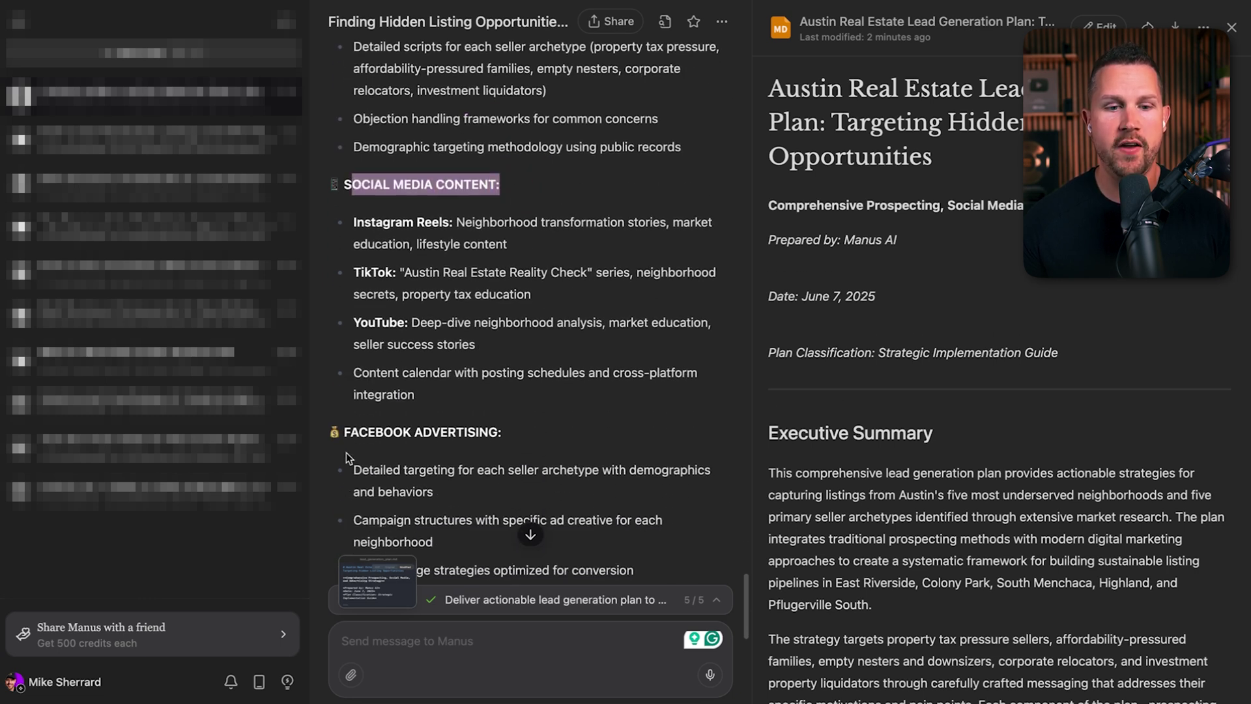
{"action": "left_click_drag", "start_coordinate": [345, 432], "coordinate": [569, 436]}
{"action": "scroll", "coordinate": [569, 441], "scroll_direction": "down", "scroll_amount": 5}
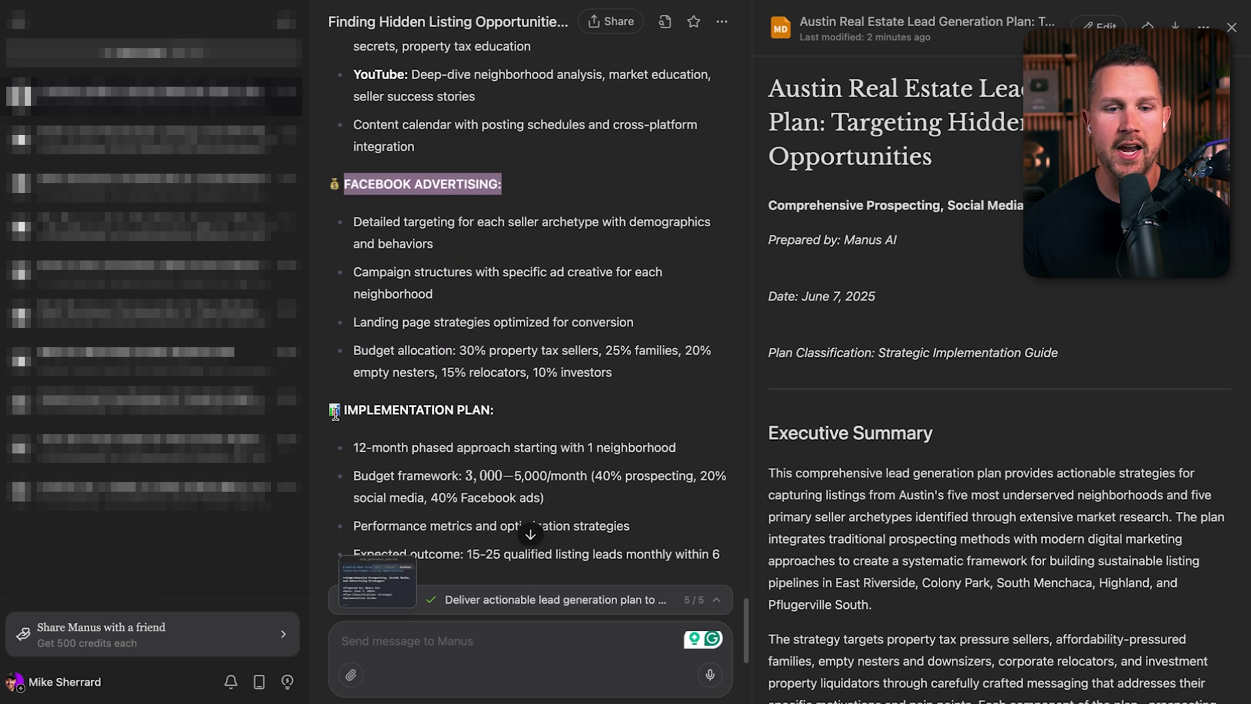
{"action": "left_click_drag", "start_coordinate": [336, 415], "coordinate": [548, 399]}
{"action": "scroll", "coordinate": [547, 399], "scroll_direction": "down", "scroll_amount": 1}
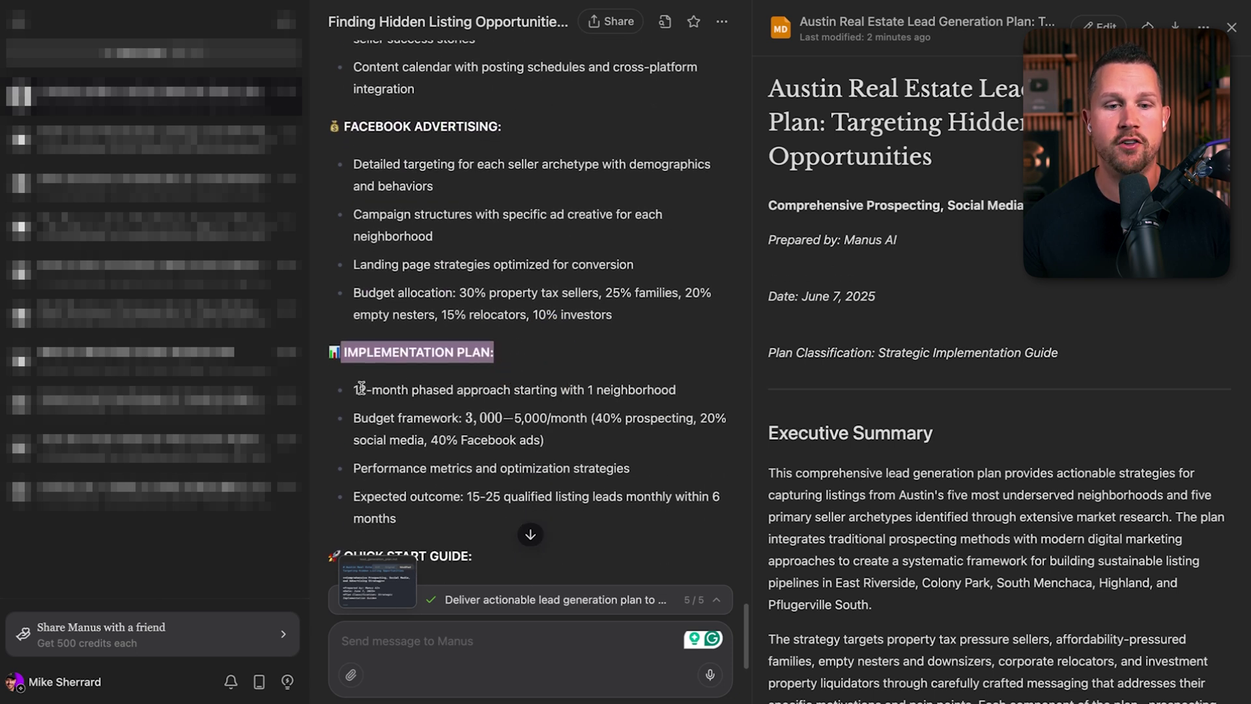
{"action": "left_click_drag", "start_coordinate": [354, 390], "coordinate": [652, 391]}
{"action": "scroll", "coordinate": [417, 421], "scroll_direction": "down", "scroll_amount": 1}
{"action": "left_click_drag", "start_coordinate": [355, 391], "coordinate": [583, 443]}
{"action": "left_click", "coordinate": [540, 411]}
{"action": "scroll", "coordinate": [410, 401], "scroll_direction": "down", "scroll_amount": 1}
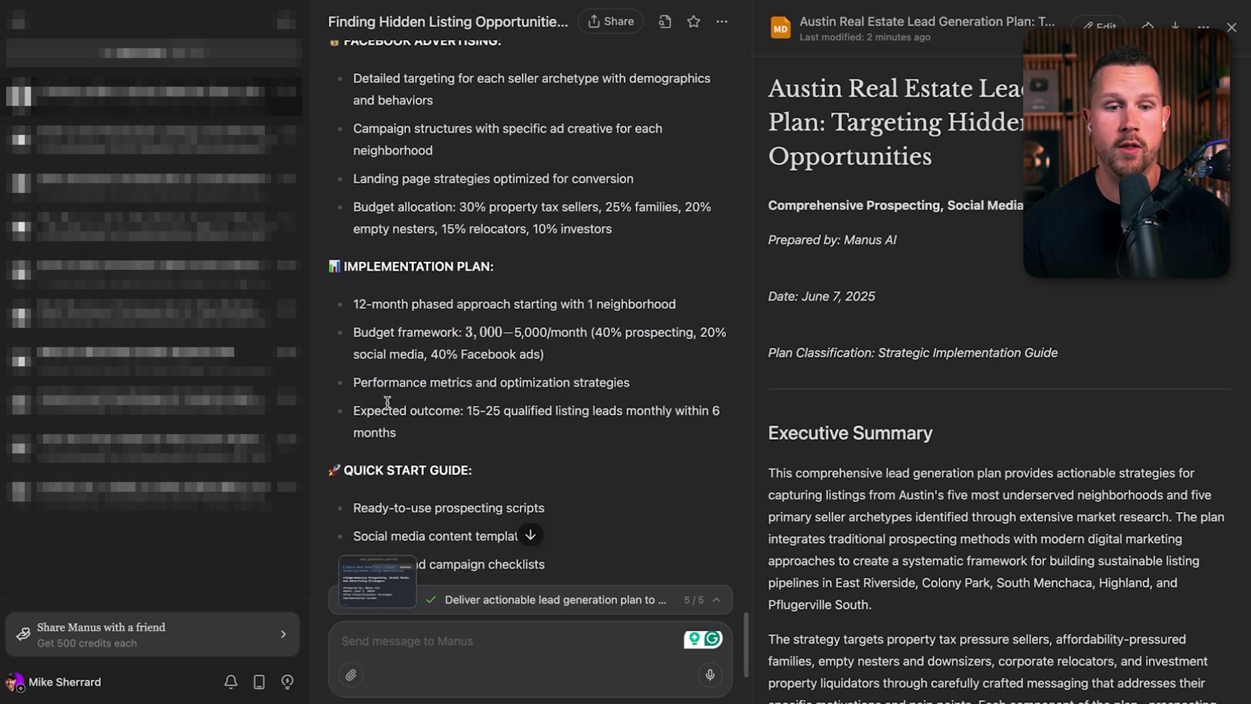
{"action": "scroll", "coordinate": [354, 402], "scroll_direction": "down", "scroll_amount": 1}
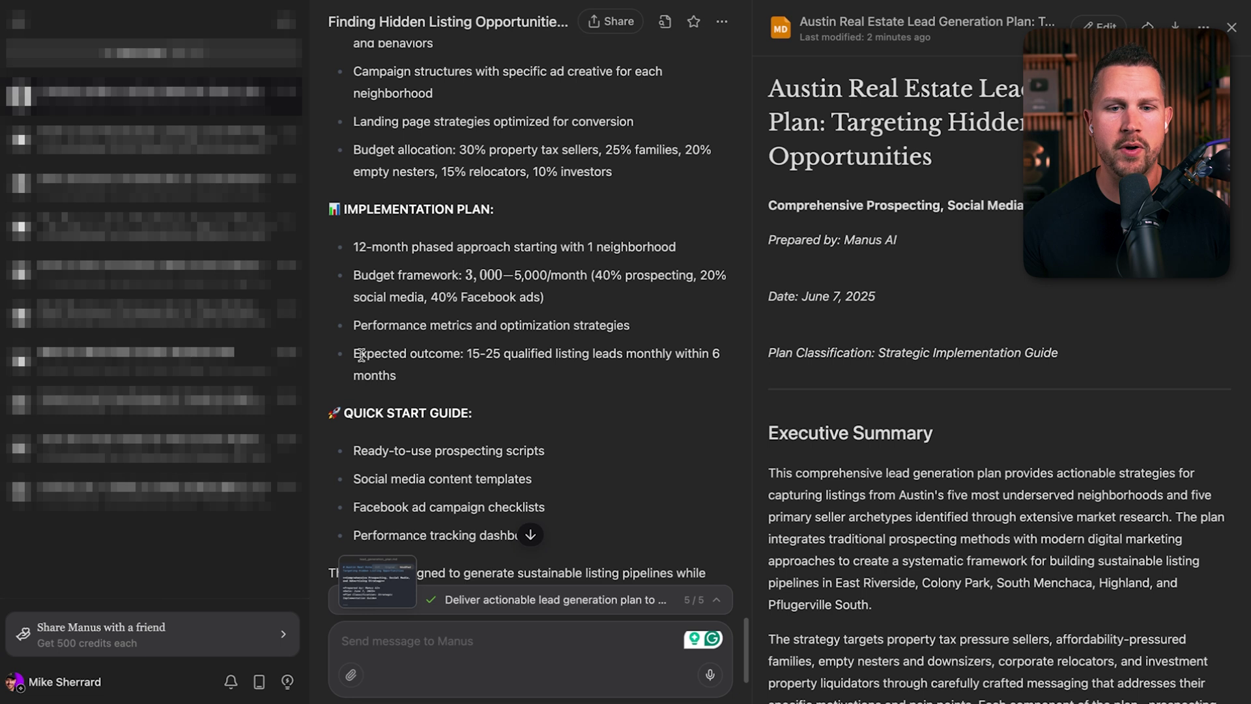
{"action": "scroll", "coordinate": [362, 355], "scroll_direction": "down", "scroll_amount": 1}
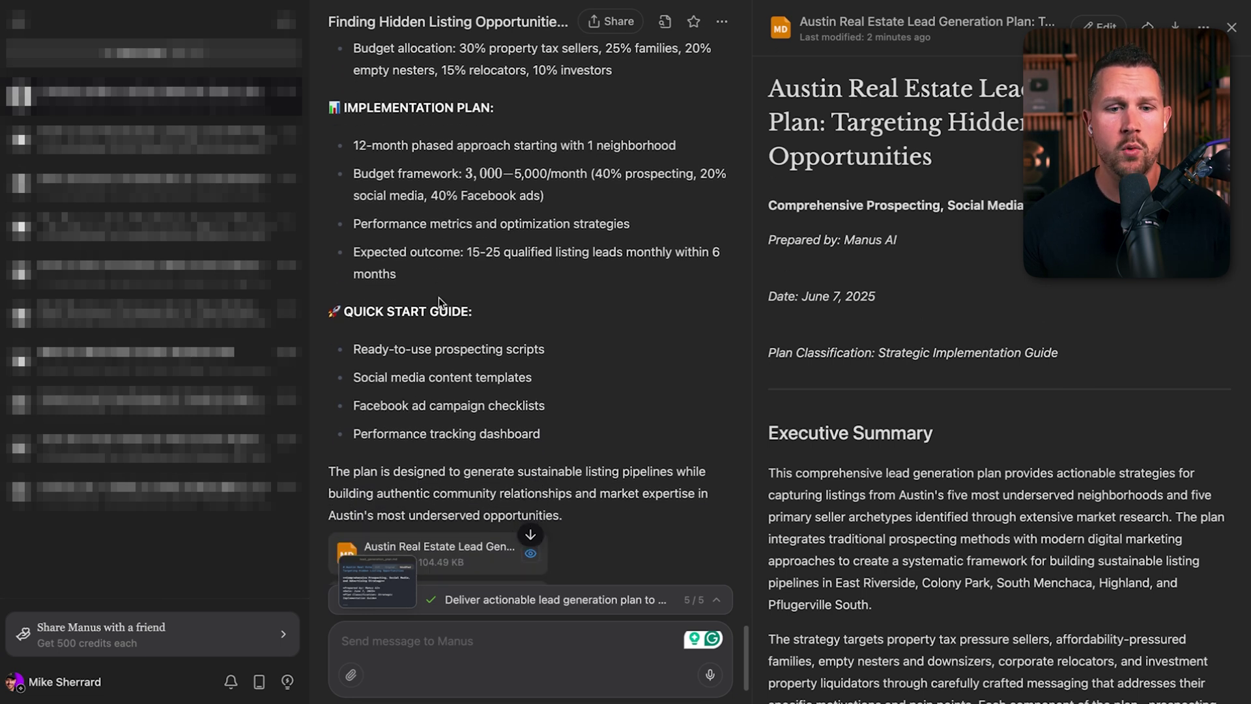
{"action": "scroll", "coordinate": [439, 297], "scroll_direction": "down", "scroll_amount": 2}
{"action": "scroll", "coordinate": [461, 324], "scroll_direction": "down", "scroll_amount": 1}
{"action": "scroll", "coordinate": [880, 290], "scroll_direction": "down", "scroll_amount": 1}
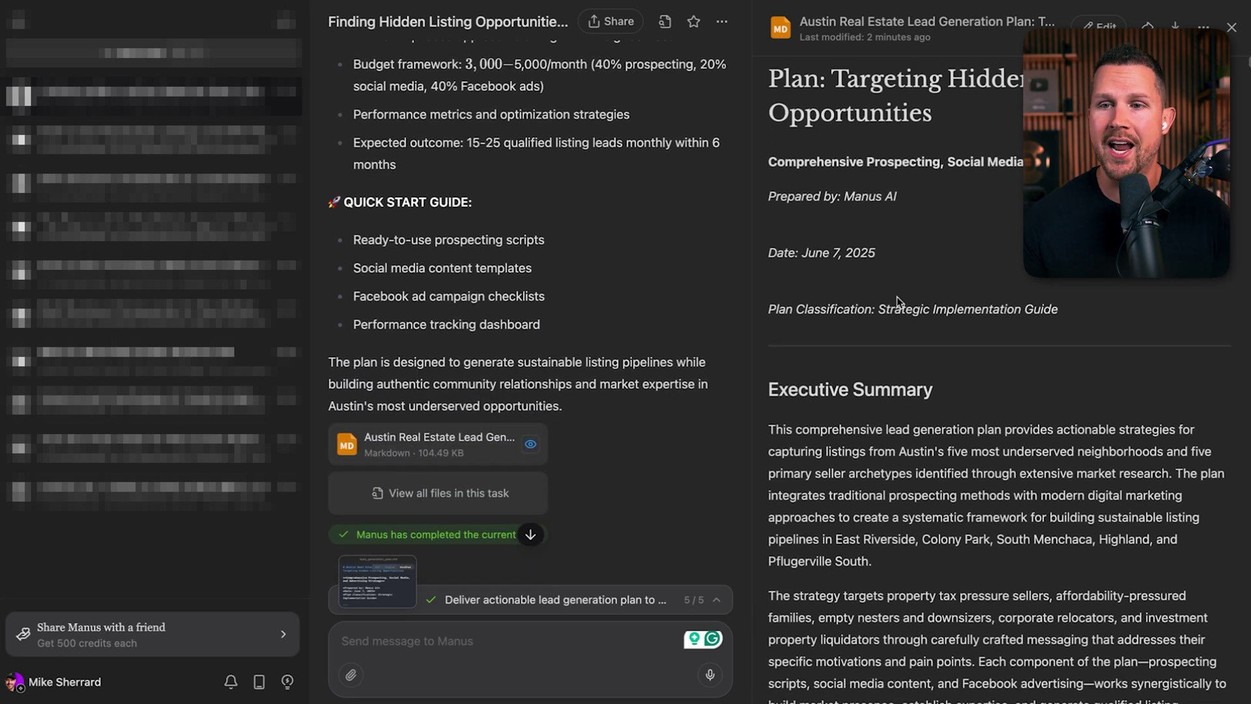
{"action": "scroll", "coordinate": [896, 296], "scroll_direction": "down", "scroll_amount": 5}
{"action": "scroll", "coordinate": [898, 297], "scroll_direction": "down", "scroll_amount": 5}
{"action": "scroll", "coordinate": [899, 299], "scroll_direction": "down", "scroll_amount": 5}
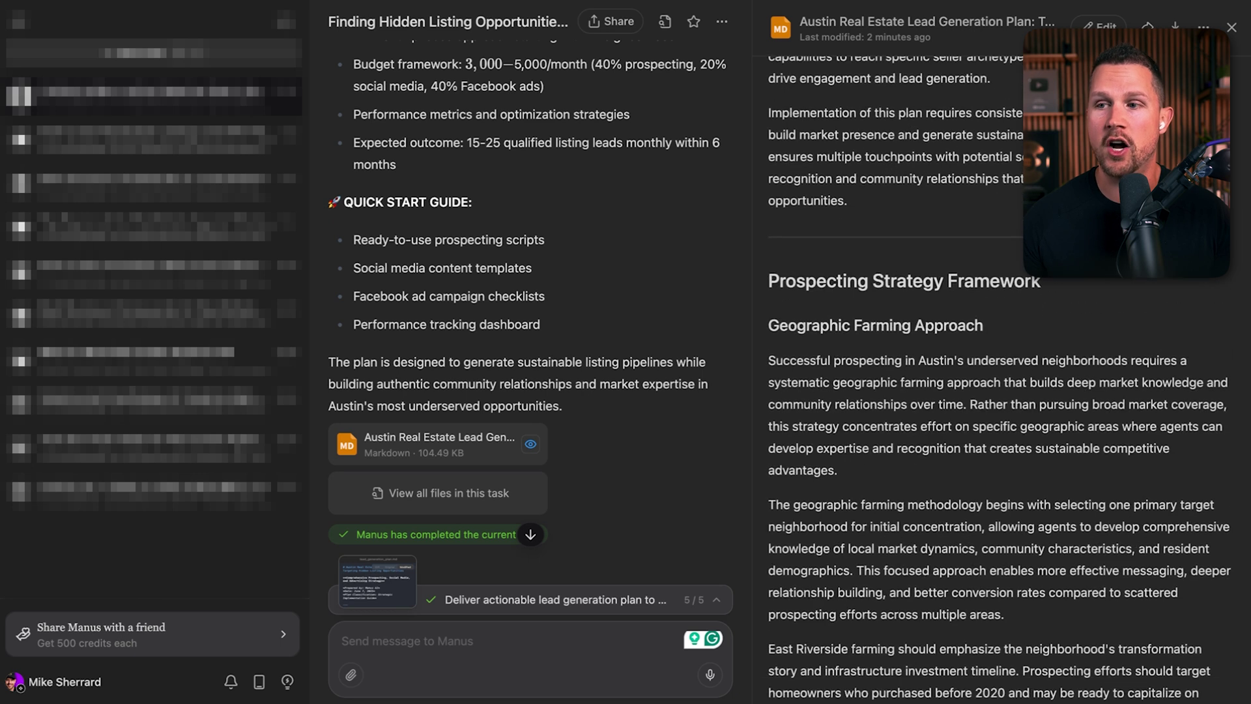
{"action": "scroll", "coordinate": [998, 391], "scroll_direction": "down", "scroll_amount": 1}
{"action": "scroll", "coordinate": [997, 391], "scroll_direction": "up", "scroll_amount": 2}
{"action": "scroll", "coordinate": [997, 391], "scroll_direction": "down", "scroll_amount": 2}
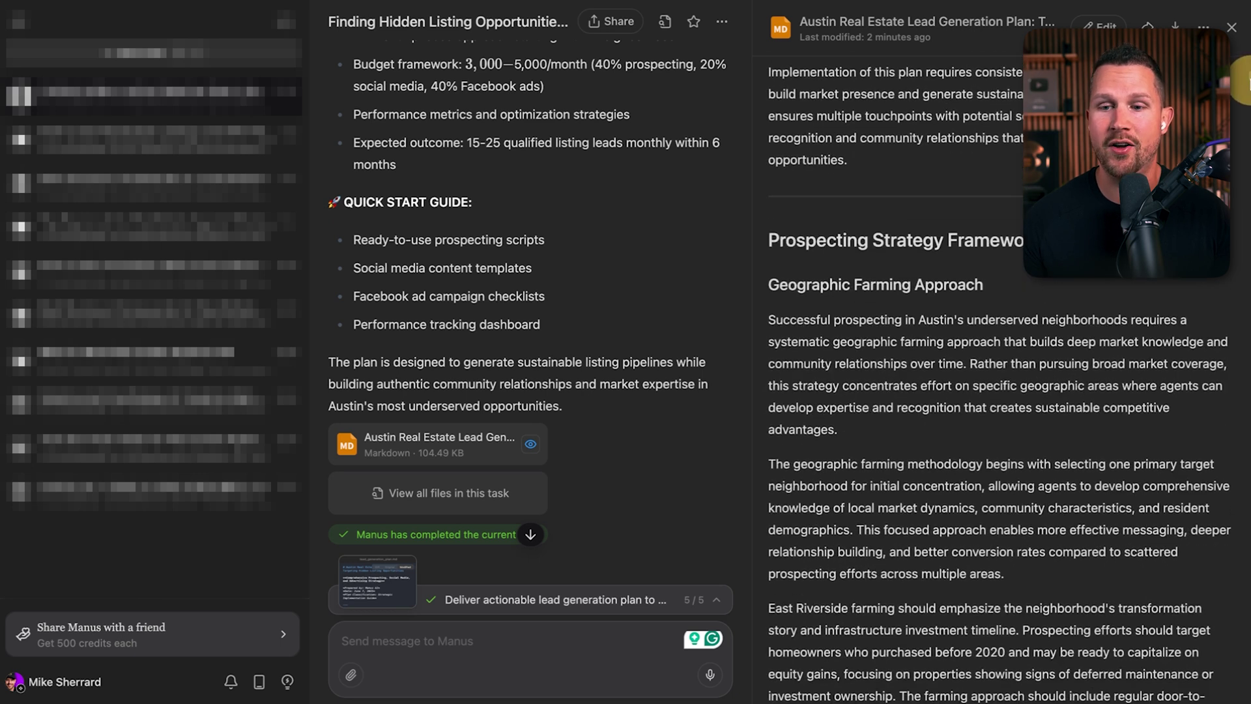
{"action": "scroll", "coordinate": [1009, 380], "scroll_direction": "down", "scroll_amount": 2}
{"action": "scroll", "coordinate": [997, 391], "scroll_direction": "down", "scroll_amount": 3}
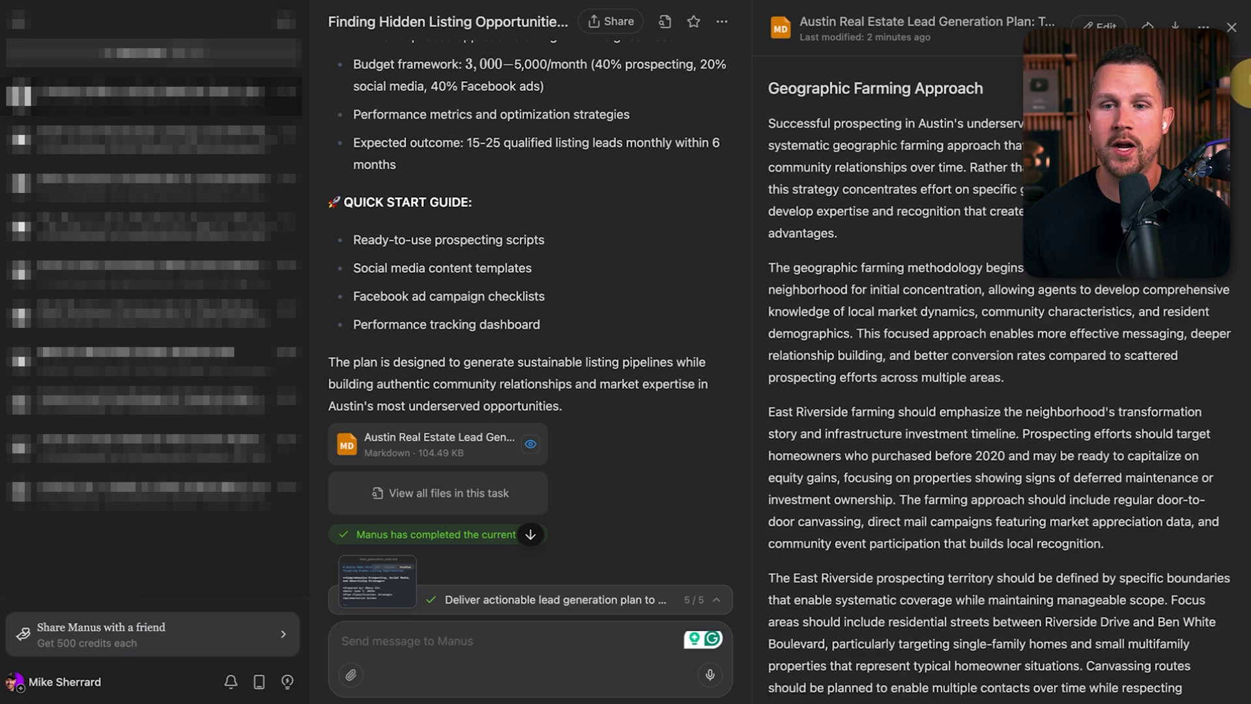
{"action": "scroll", "coordinate": [997, 391], "scroll_direction": "down", "scroll_amount": 8}
{"action": "scroll", "coordinate": [998, 391], "scroll_direction": "down", "scroll_amount": 7}
{"action": "scroll", "coordinate": [997, 391], "scroll_direction": "down", "scroll_amount": 6}
{"action": "scroll", "coordinate": [997, 391], "scroll_direction": "down", "scroll_amount": 10}
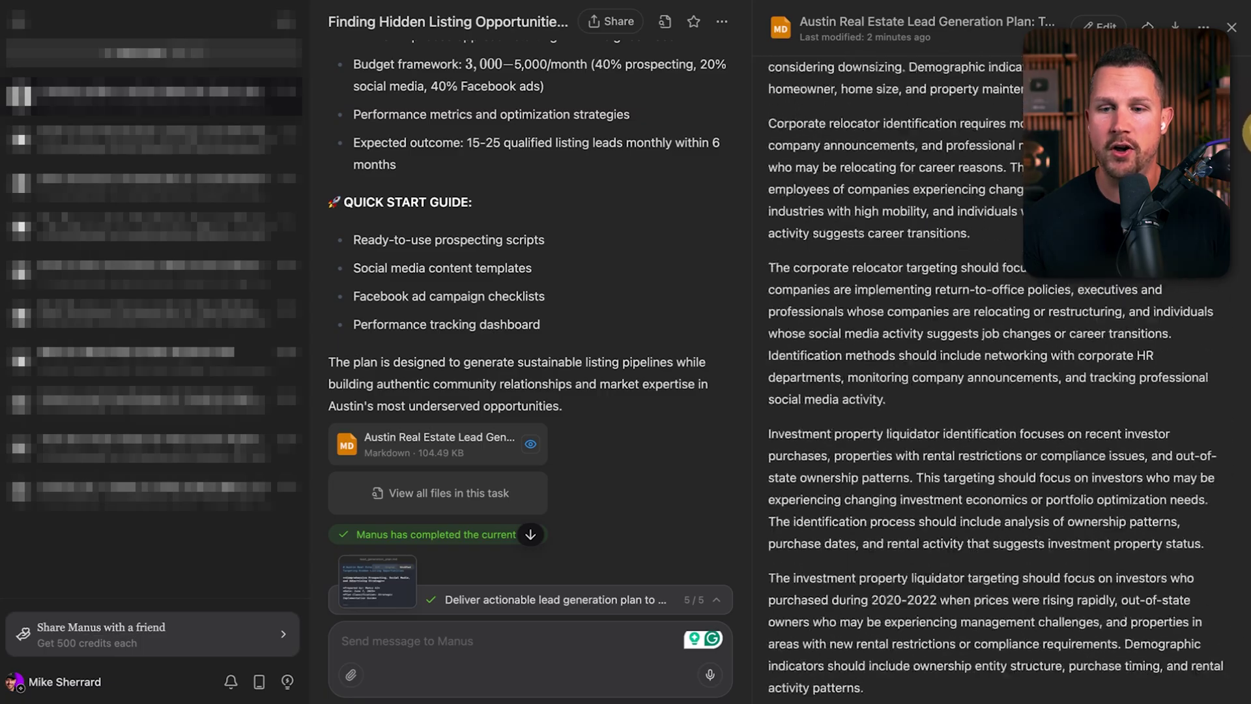
{"action": "scroll", "coordinate": [998, 391], "scroll_direction": "down", "scroll_amount": 10}
{"action": "scroll", "coordinate": [998, 391], "scroll_direction": "down", "scroll_amount": 5}
{"action": "scroll", "coordinate": [998, 391], "scroll_direction": "down", "scroll_amount": 5}
{"action": "scroll", "coordinate": [997, 391], "scroll_direction": "down", "scroll_amount": 8}
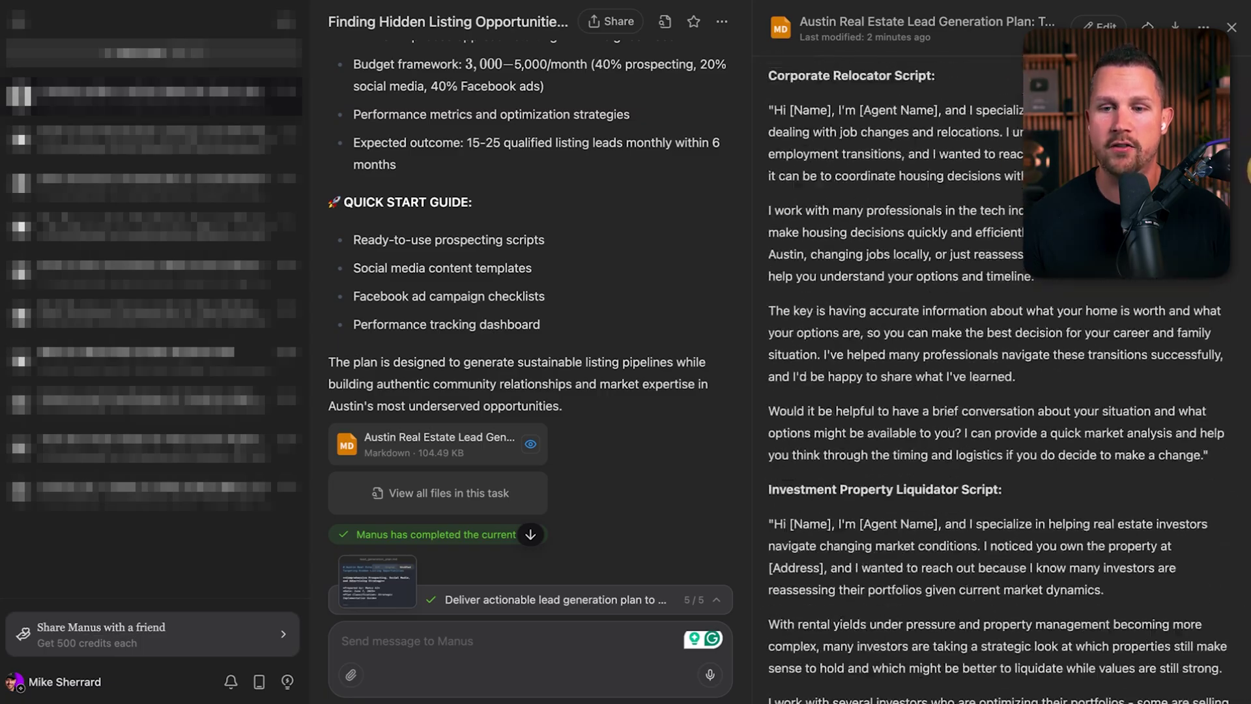
{"action": "scroll", "coordinate": [997, 391], "scroll_direction": "down", "scroll_amount": 8}
{"action": "scroll", "coordinate": [997, 391], "scroll_direction": "down", "scroll_amount": 8}
{"action": "scroll", "coordinate": [997, 391], "scroll_direction": "down", "scroll_amount": 5}
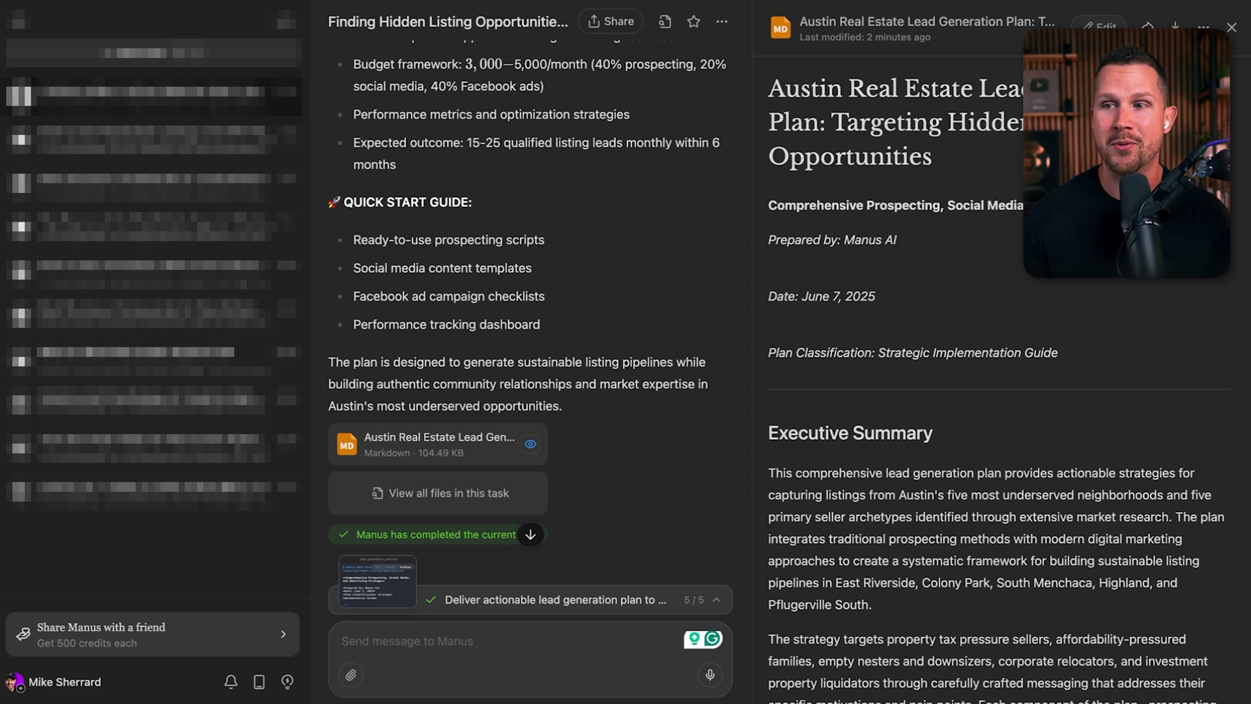
Download the Austin lead generation plan from the document panel as a PDF
{"action": "left_click", "coordinate": [1175, 27]}
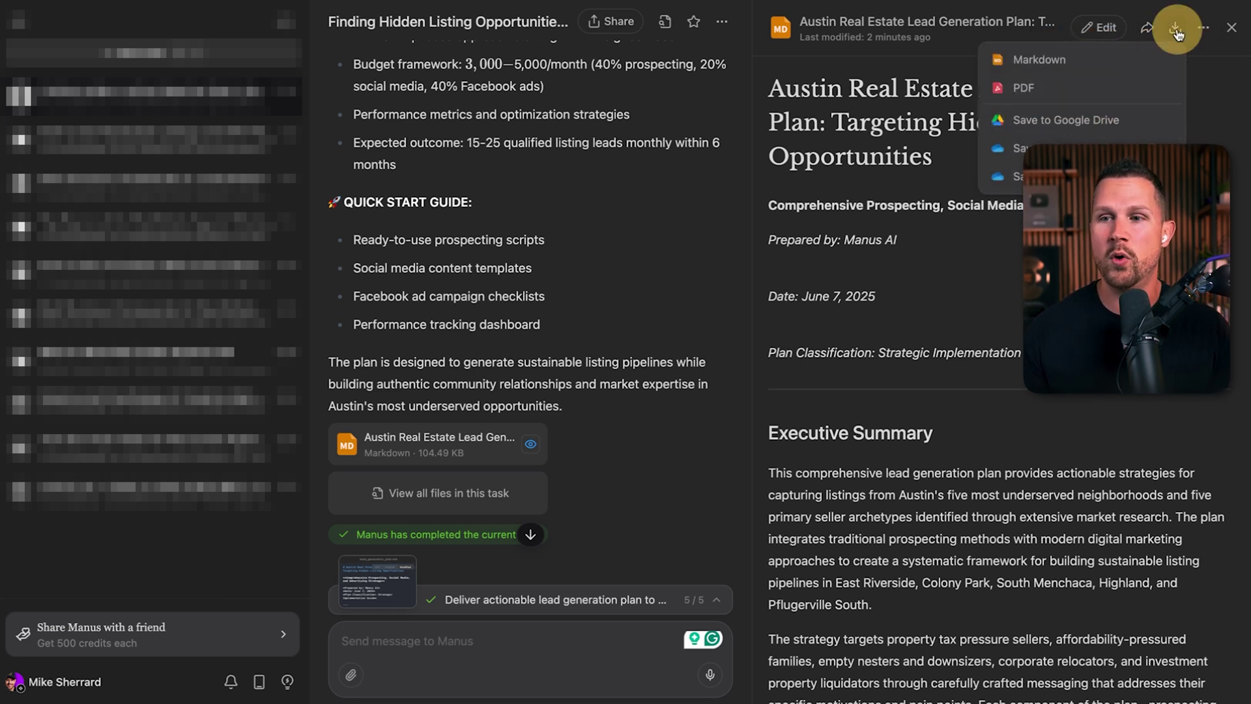
{"action": "left_click", "coordinate": [1086, 91]}
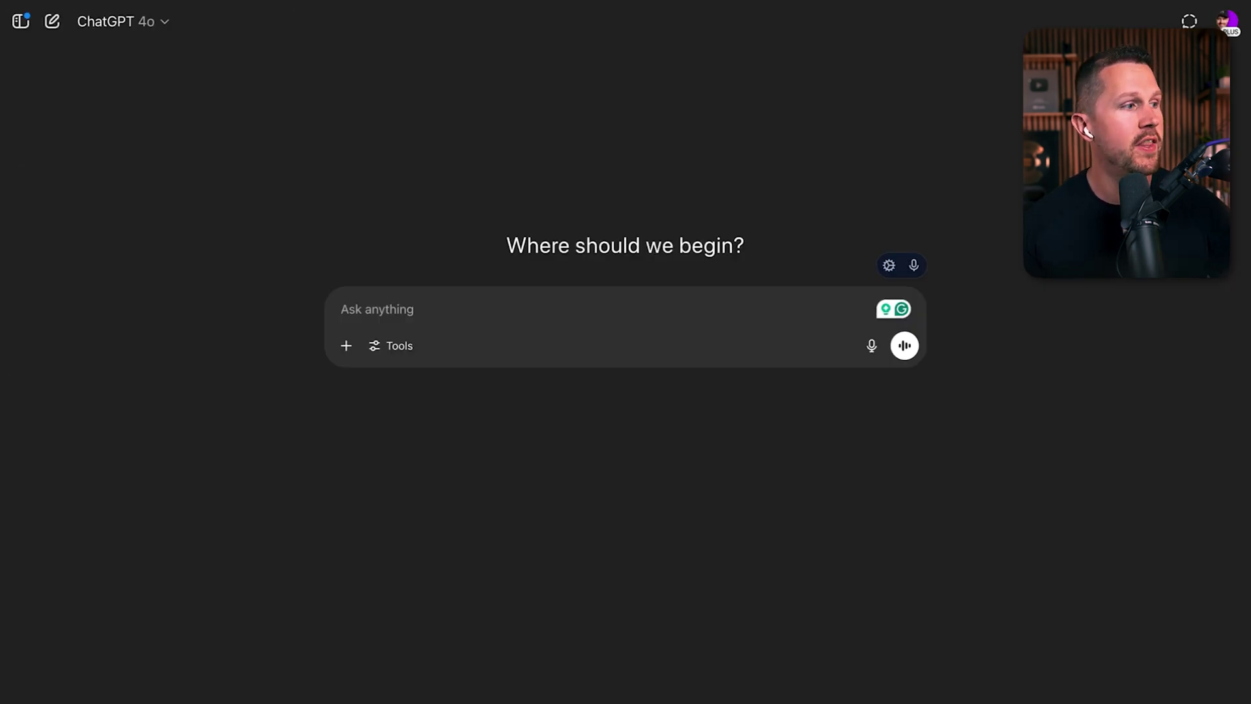
Drag the downloaded lead generation plan PDF into the ChatGPT message box
{"action": "left_click_drag", "start_coordinate": [0, 450], "coordinate": [92, 451]}
{"action": "left_click_drag", "start_coordinate": [494, 331], "coordinate": [505, 329]}
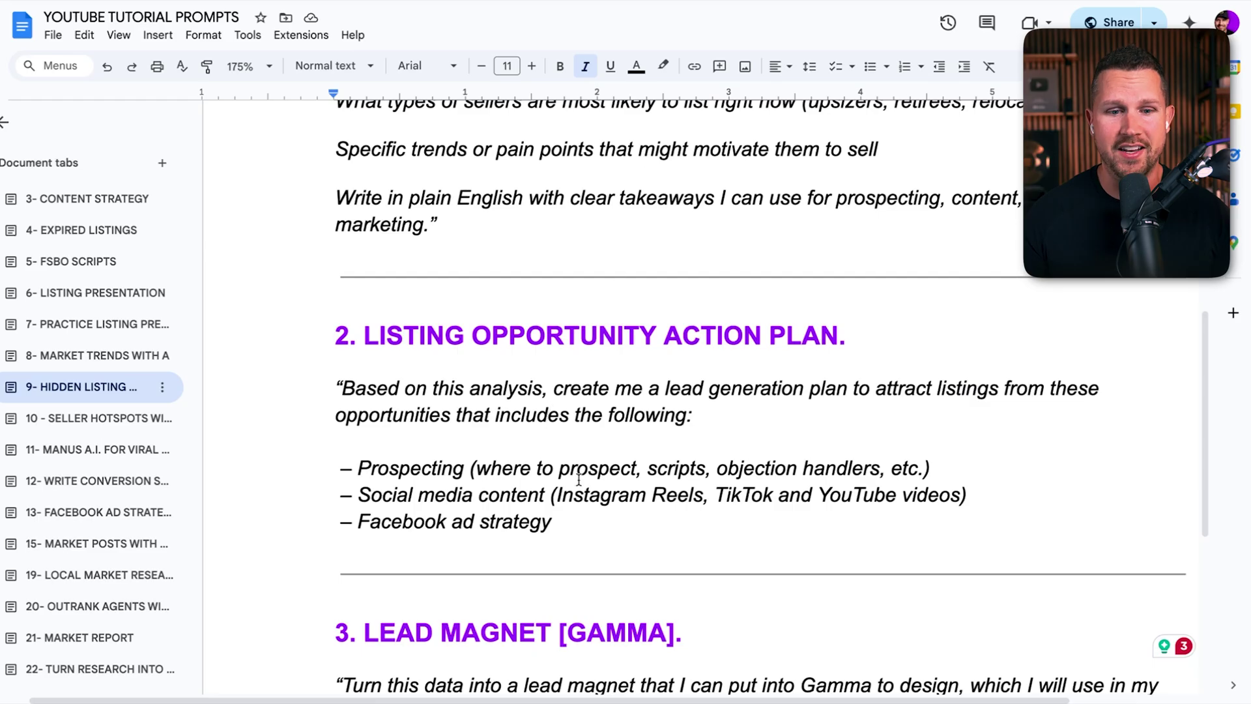
Copy the section 2 action plan prompt into the ChatGPT message beside the PDF
{"action": "mouse_move", "coordinate": [582, 524]}
{"action": "left_mouse_down"}
{"action": "mouse_move", "coordinate": [263, 417]}
{"action": "mouse_move", "coordinate": [298, 397]}
{"action": "left_mouse_up"}
{"action": "key", "text": "ctrl+c"}
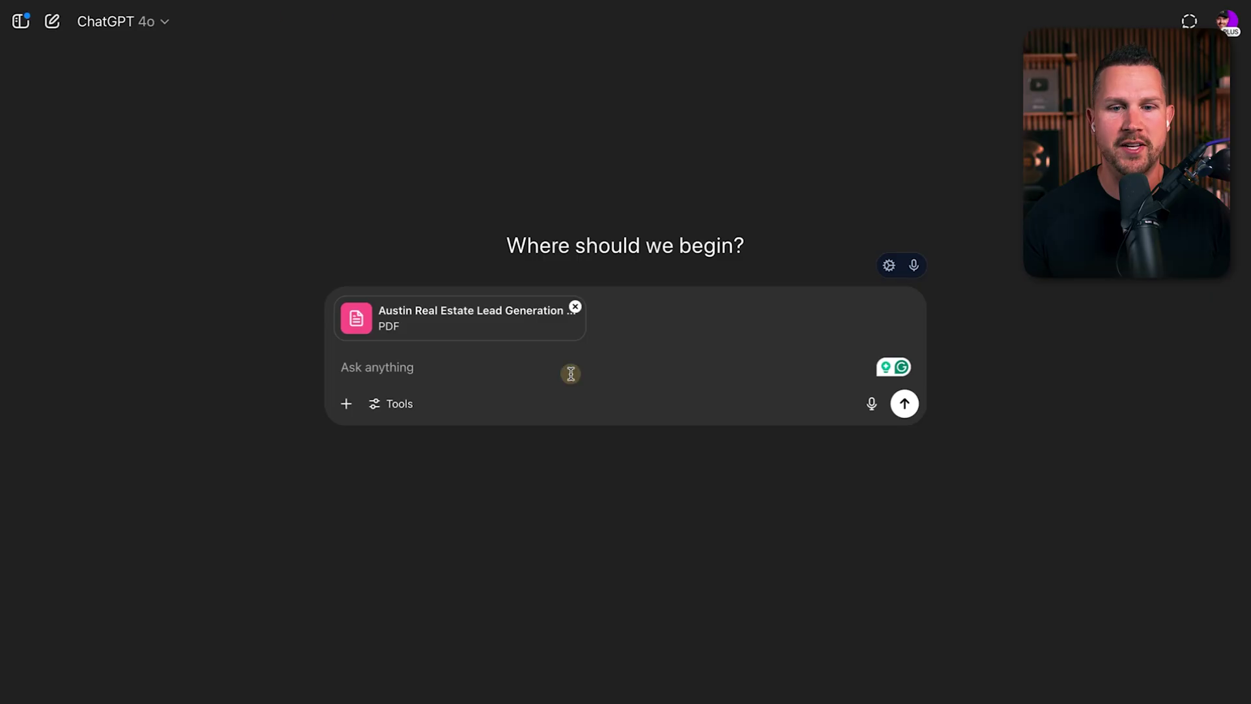
{"action": "left_click", "coordinate": [499, 373]}
{"action": "key", "text": "ctrl+v"}
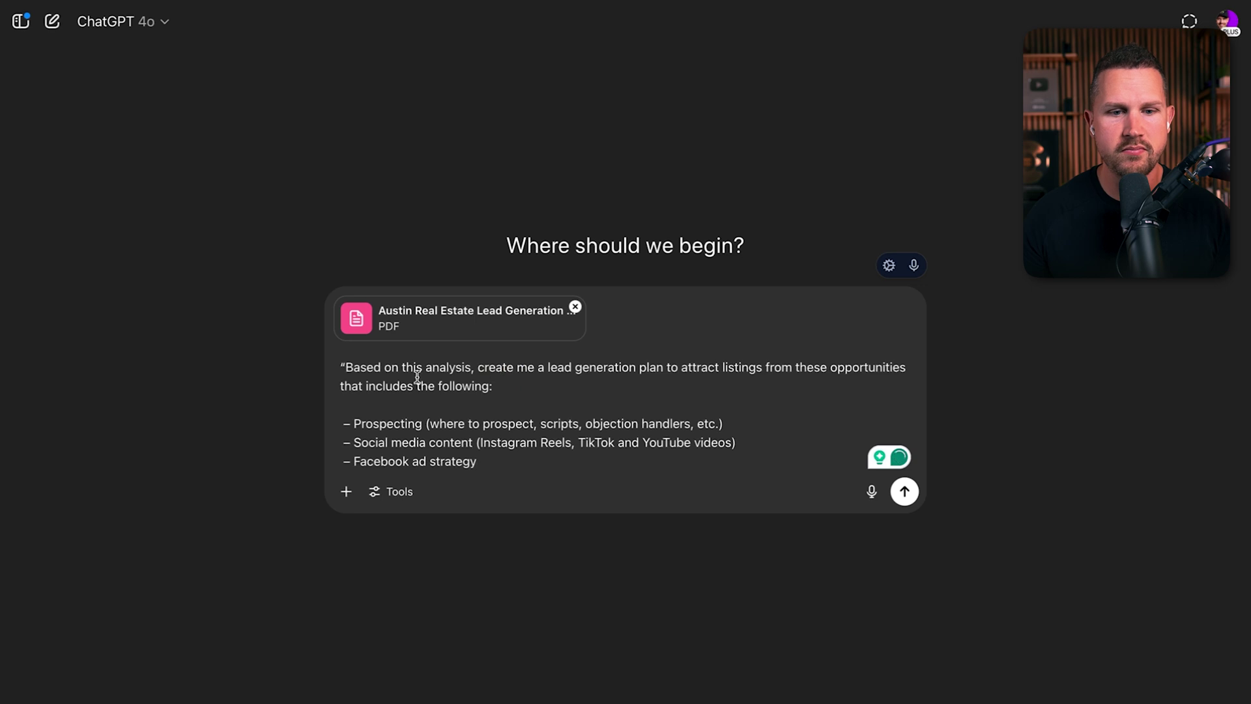
{"action": "left_click", "coordinate": [330, 369]}
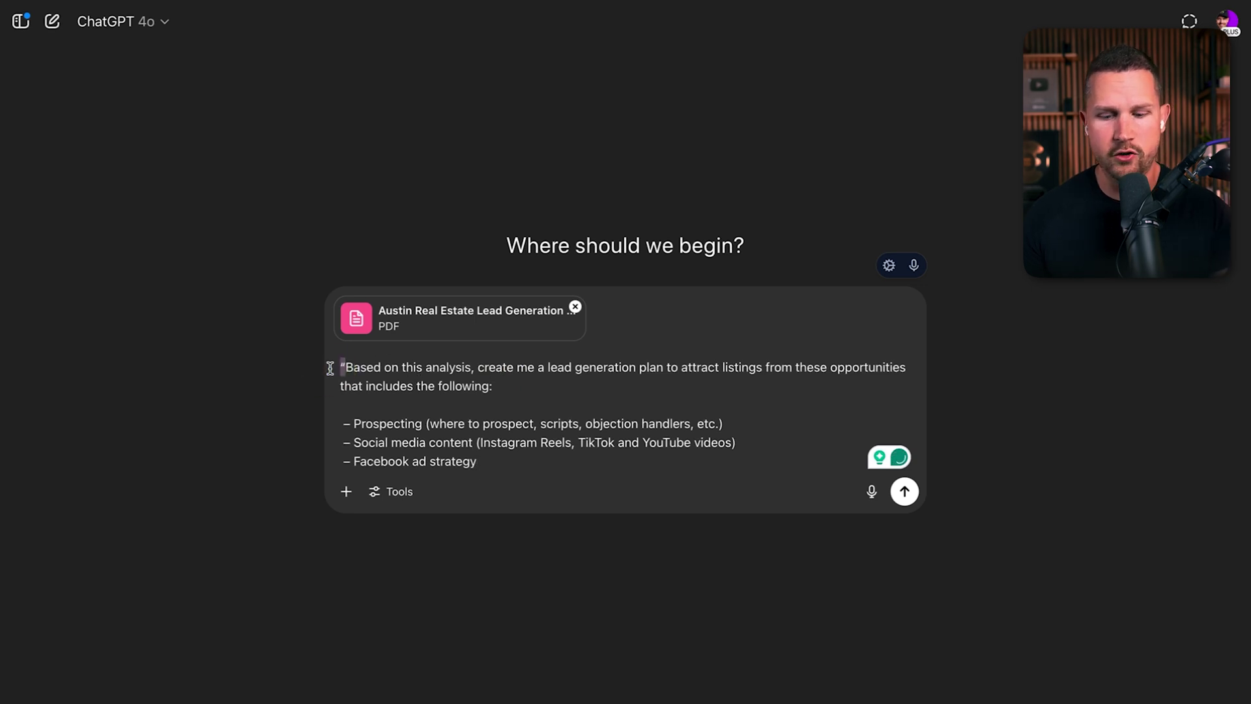
{"action": "key", "text": "Delete"}
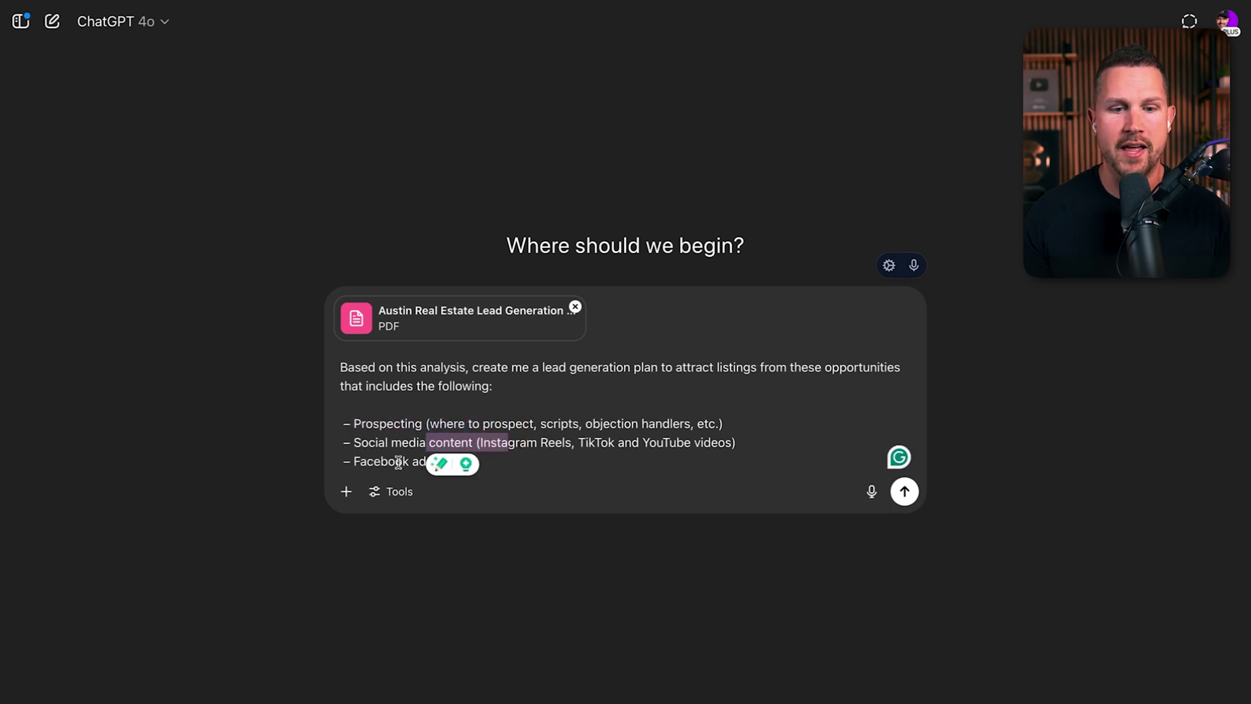
{"action": "triple_click", "coordinate": [547, 452]}
{"action": "left_click", "coordinate": [546, 452]}
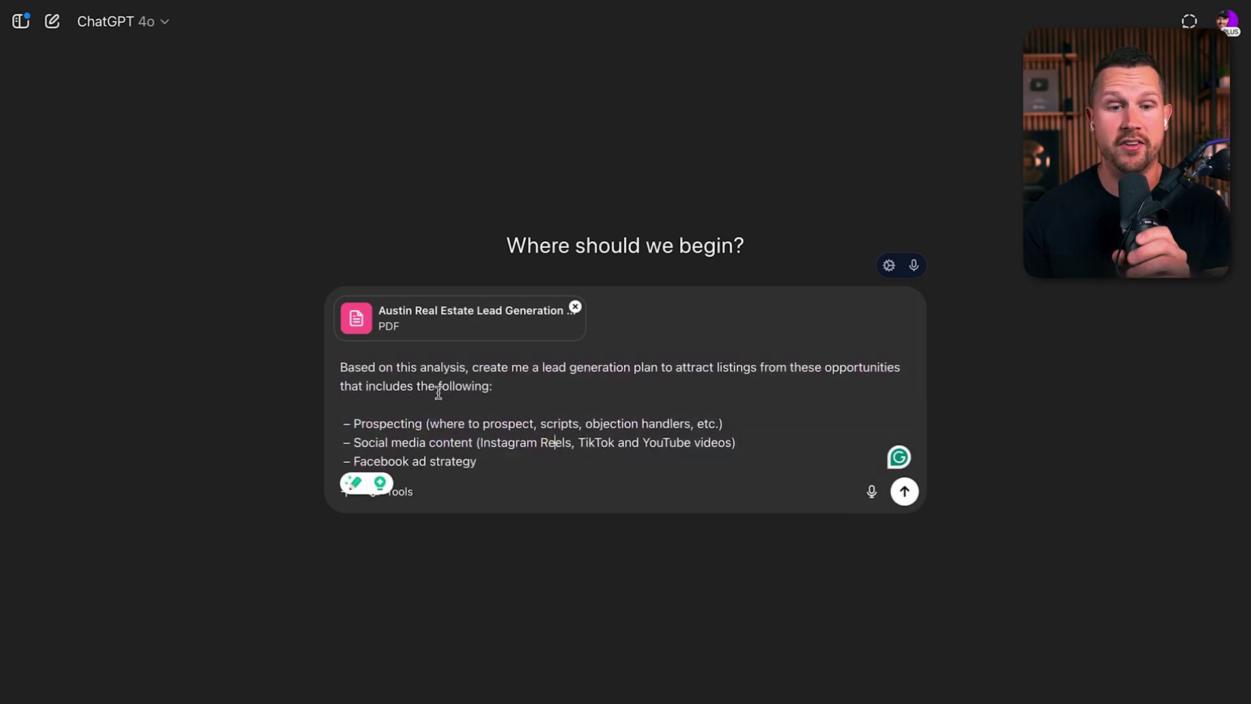
{"action": "left_click", "coordinate": [906, 492]}
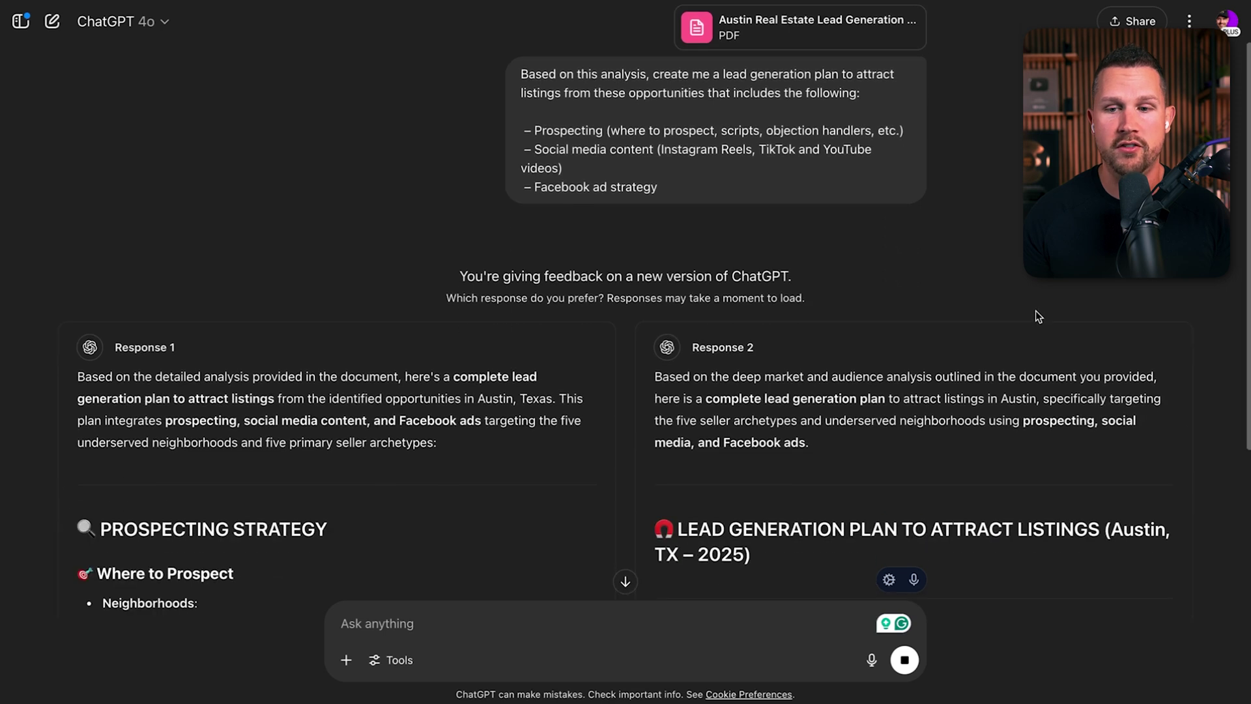
{"action": "scroll", "coordinate": [1035, 311], "scroll_direction": "down", "scroll_amount": 5}
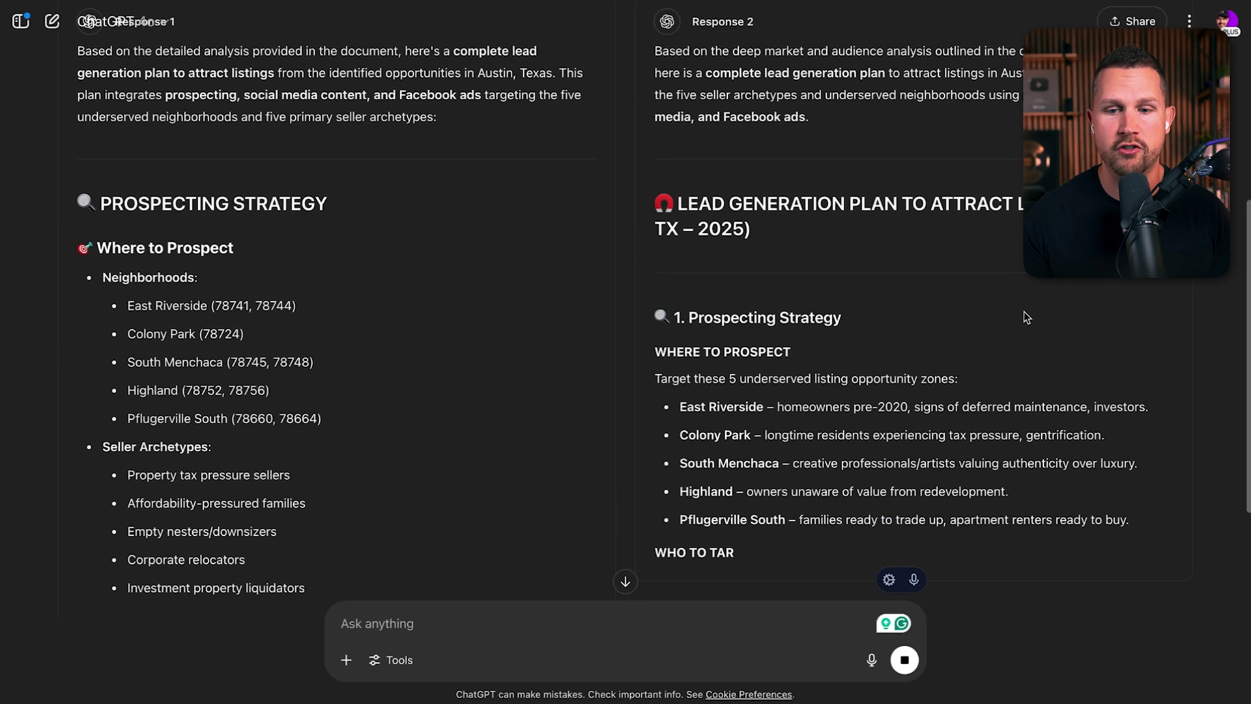
{"action": "scroll", "coordinate": [1023, 311], "scroll_direction": "down", "scroll_amount": 3}
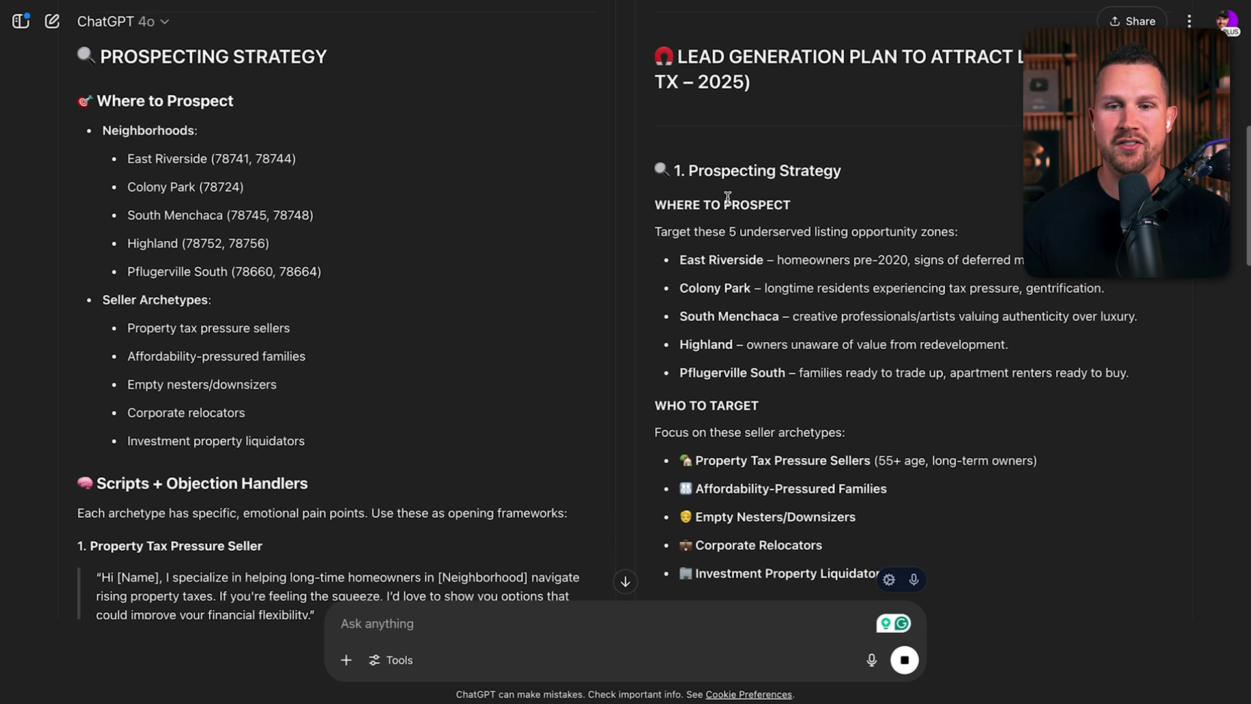
{"action": "left_click_drag", "start_coordinate": [654, 212], "coordinate": [850, 205]}
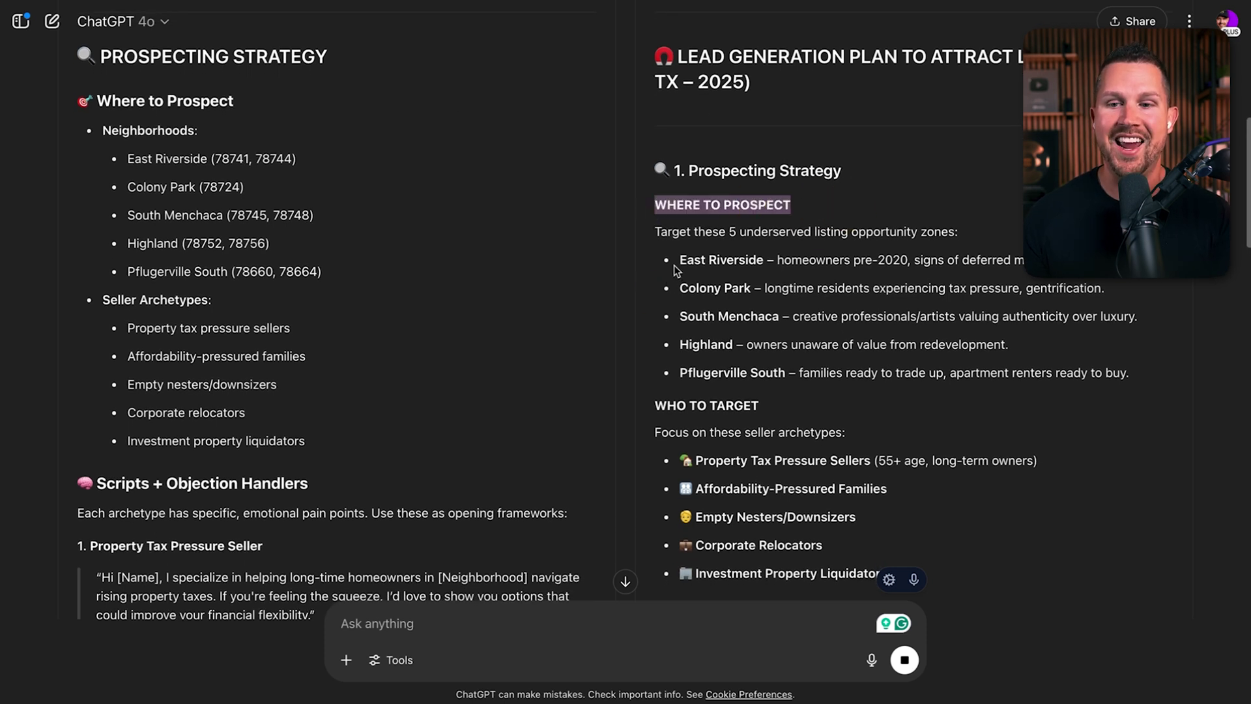
{"action": "left_click", "coordinate": [788, 262]}
{"action": "mouse_move", "coordinate": [911, 260]}
{"action": "left_mouse_down"}
{"action": "mouse_move", "coordinate": [680, 260]}
{"action": "mouse_move", "coordinate": [770, 388]}
{"action": "left_mouse_up"}
{"action": "left_click", "coordinate": [631, 260]}
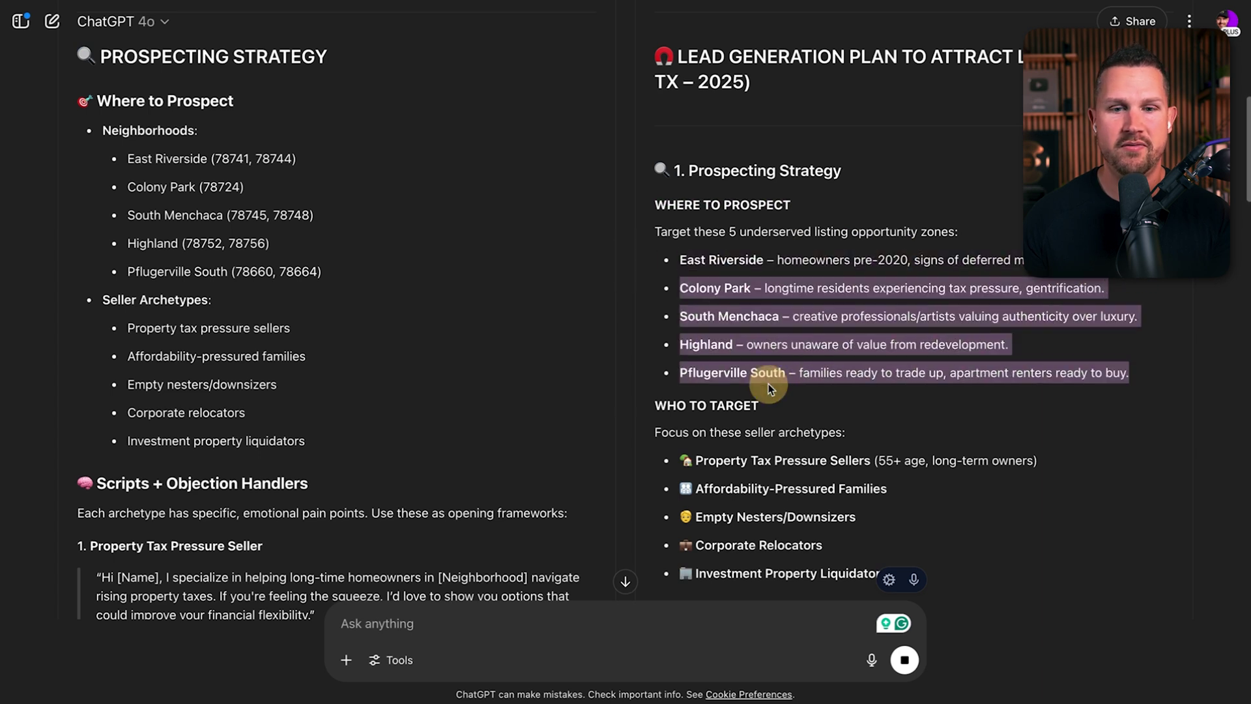
{"action": "left_click", "coordinate": [878, 405]}
{"action": "scroll", "coordinate": [873, 404], "scroll_direction": "down", "scroll_amount": 3}
{"action": "scroll", "coordinate": [859, 400], "scroll_direction": "down", "scroll_amount": 1}
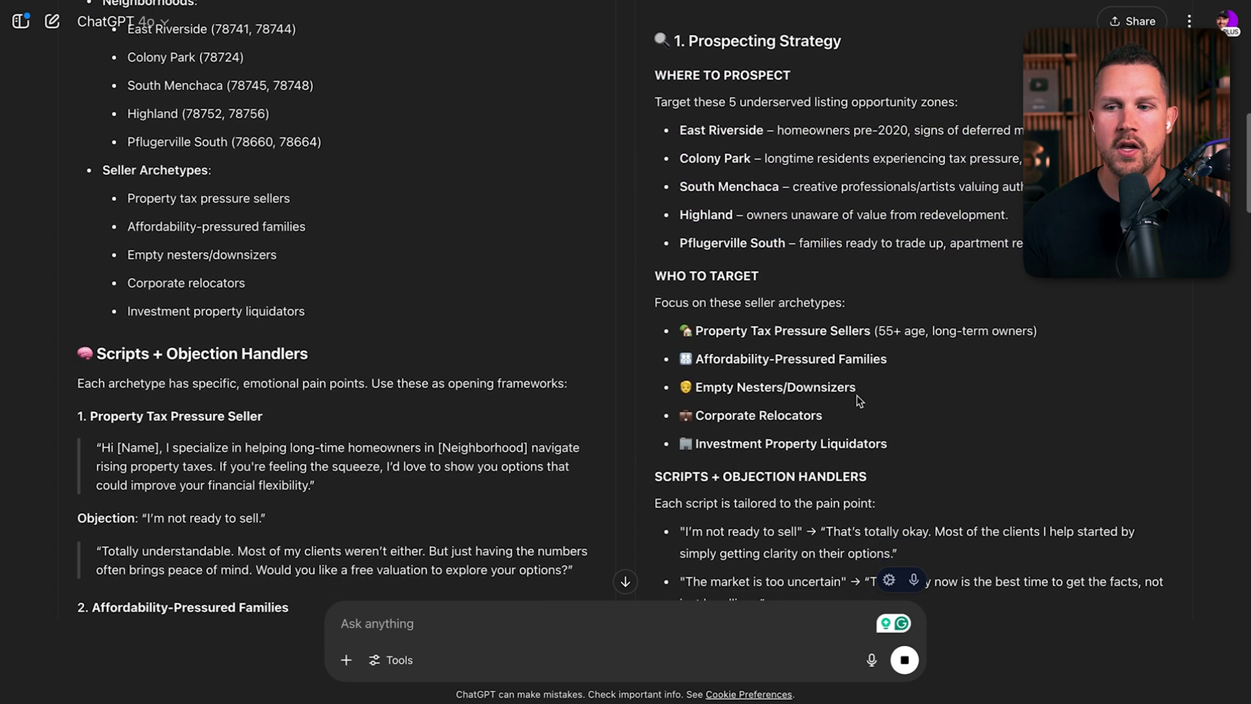
{"action": "scroll", "coordinate": [858, 400], "scroll_direction": "down", "scroll_amount": 1}
{"action": "left_click_drag", "start_coordinate": [656, 270], "coordinate": [763, 274]}
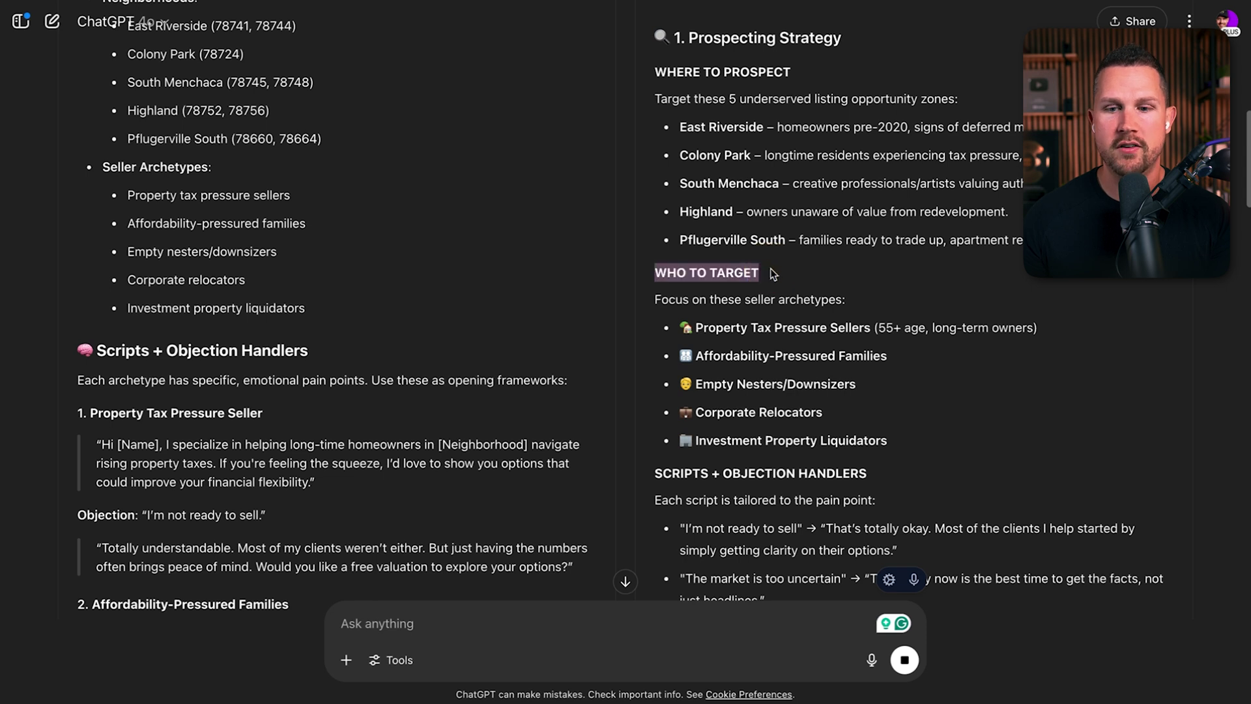
{"action": "scroll", "coordinate": [775, 276], "scroll_direction": "down", "scroll_amount": 1}
{"action": "left_click_drag", "start_coordinate": [680, 280], "coordinate": [789, 340]}
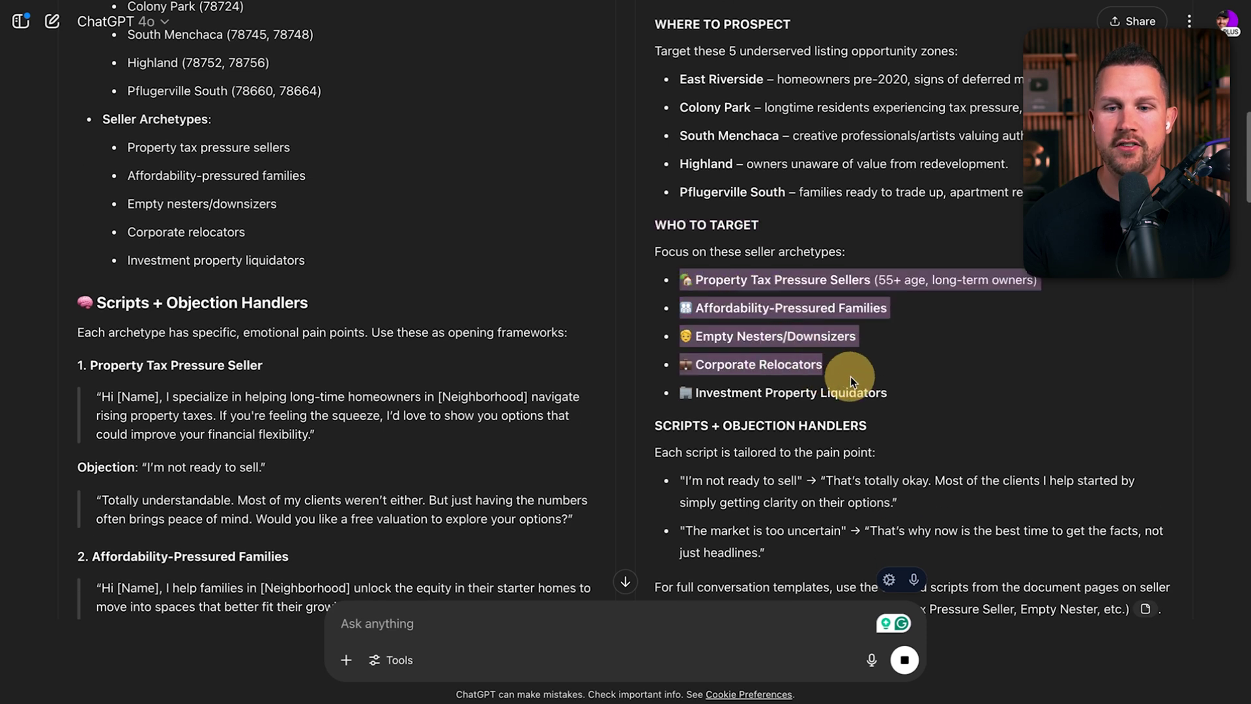
{"action": "left_click_drag", "start_coordinate": [850, 376], "coordinate": [899, 396]}
{"action": "scroll", "coordinate": [899, 396], "scroll_direction": "down", "scroll_amount": 2}
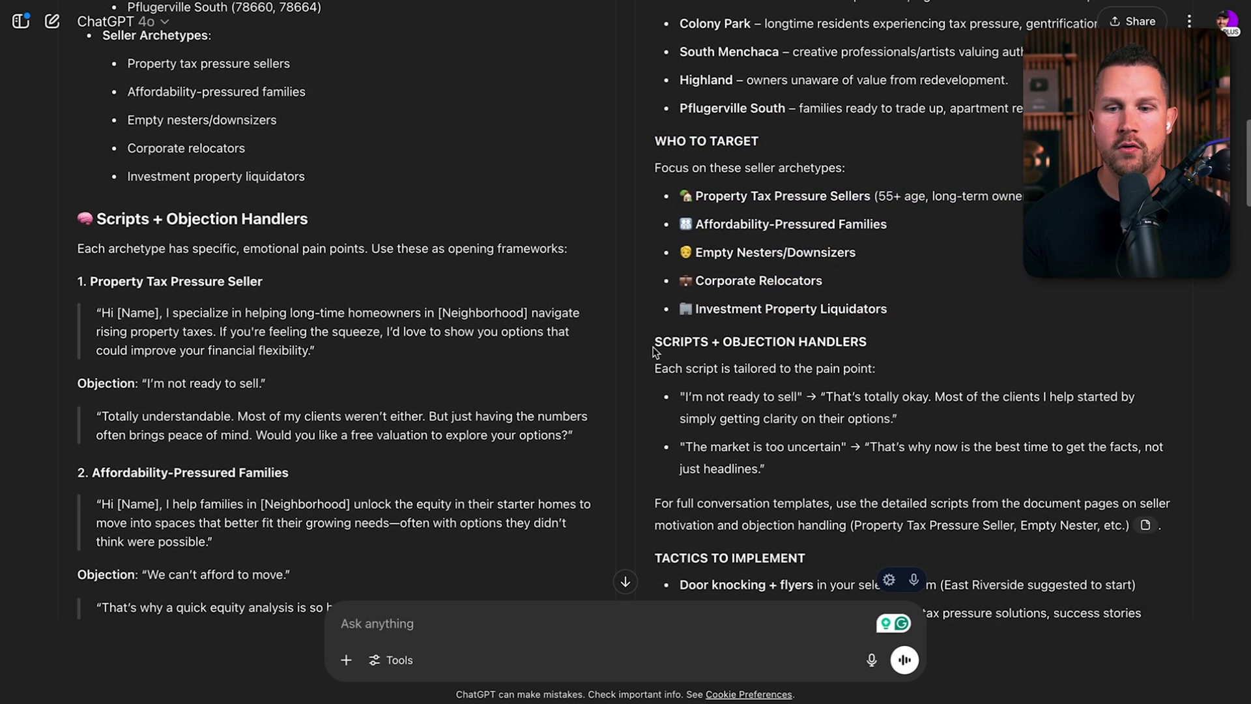
{"action": "left_click_drag", "start_coordinate": [650, 346], "coordinate": [965, 356]}
{"action": "scroll", "coordinate": [781, 382], "scroll_direction": "down", "scroll_amount": 1}
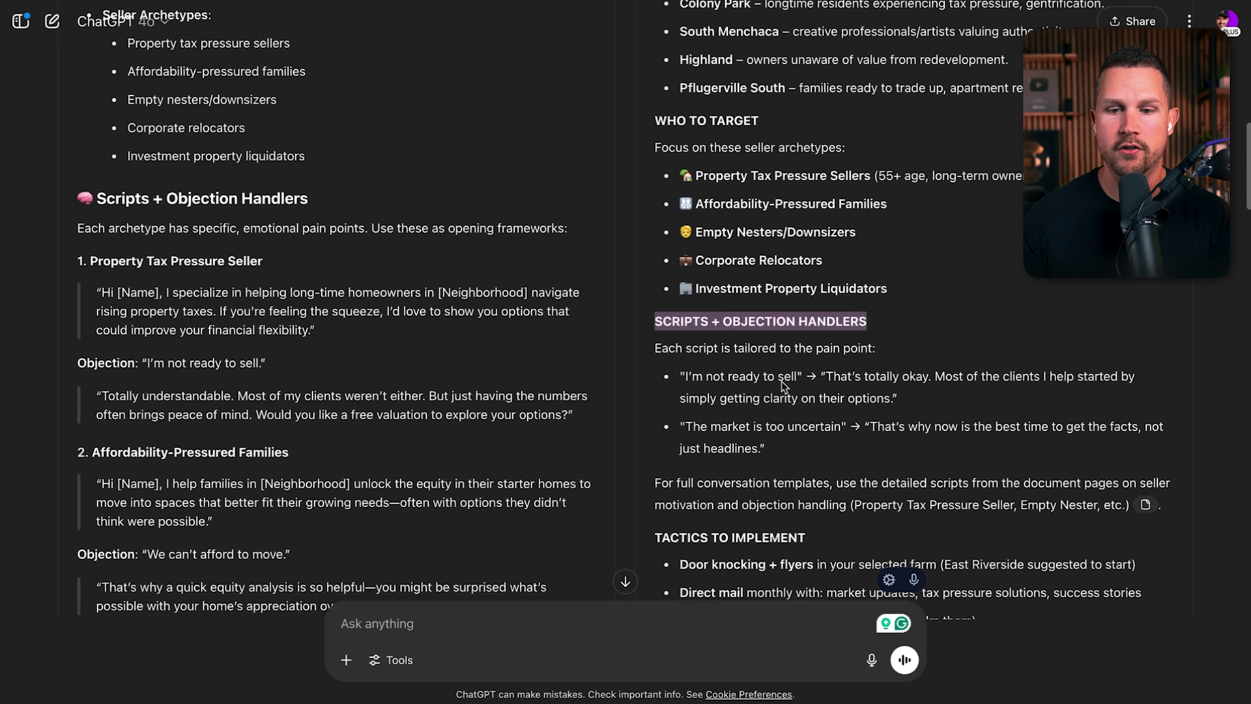
{"action": "left_click_drag", "start_coordinate": [662, 333], "coordinate": [873, 429]}
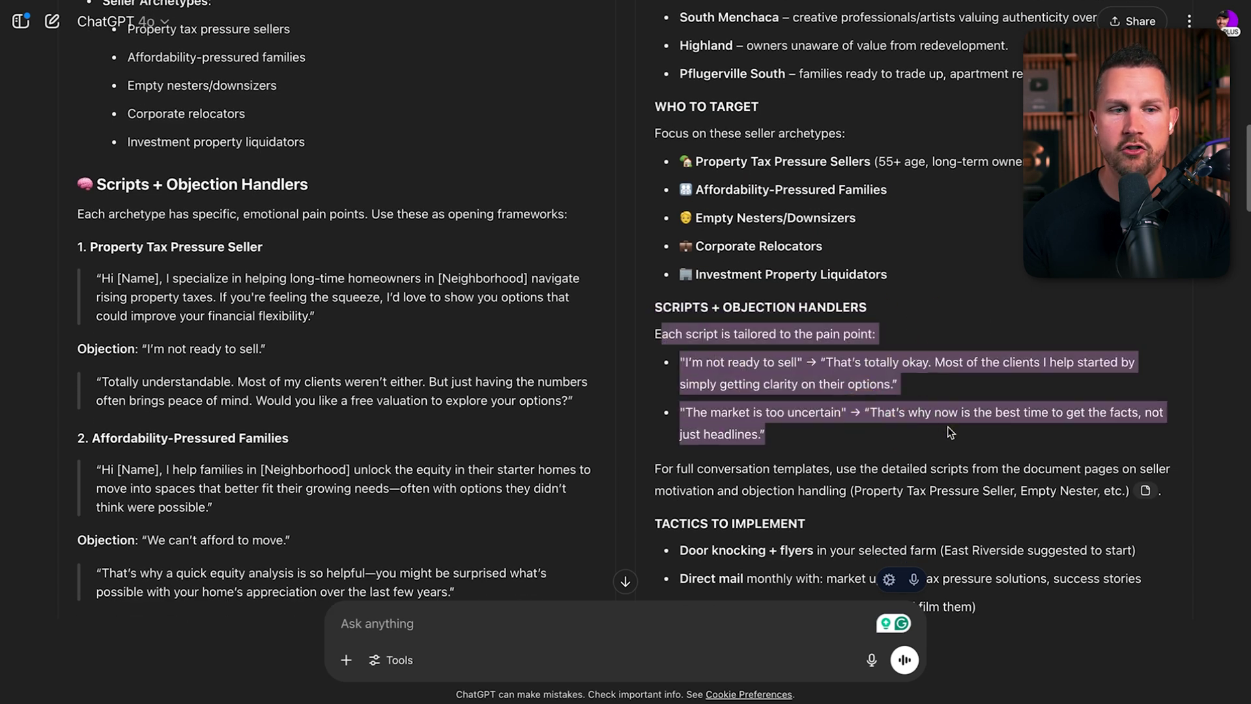
{"action": "scroll", "coordinate": [948, 428], "scroll_direction": "down", "scroll_amount": 5}
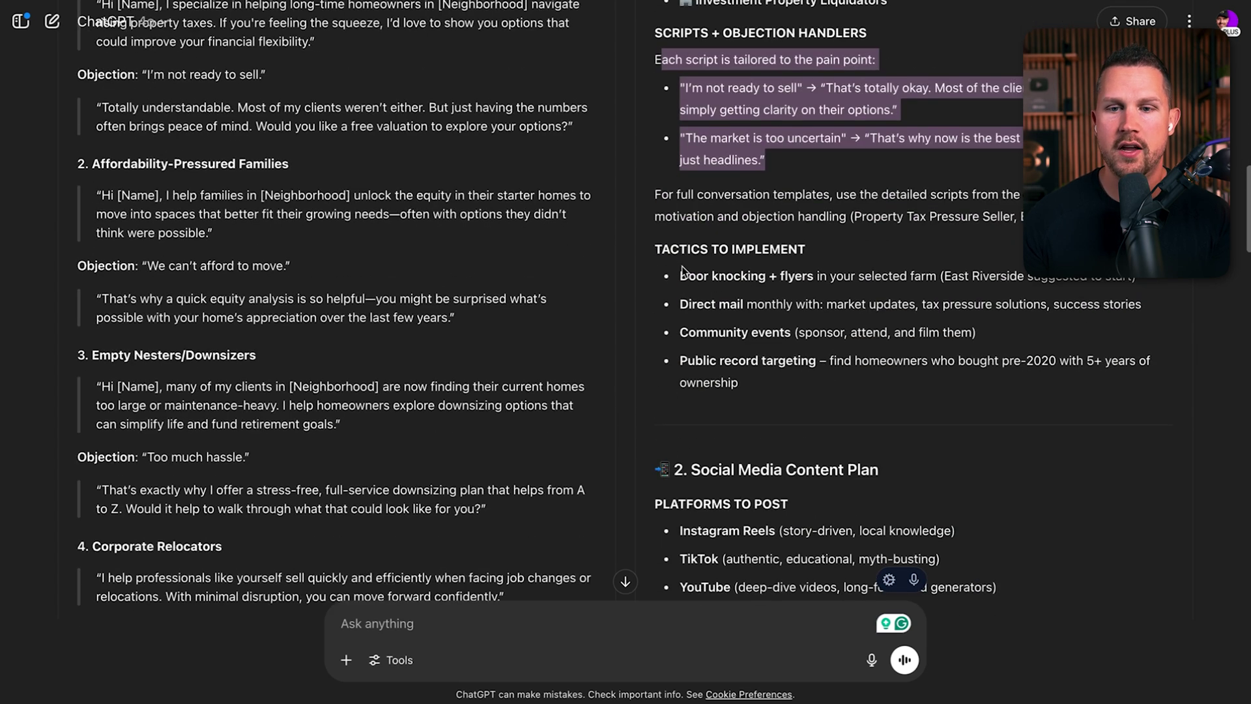
{"action": "left_click_drag", "start_coordinate": [661, 249], "coordinate": [939, 280]}
{"action": "left_click_drag", "start_coordinate": [680, 275], "coordinate": [1137, 279]}
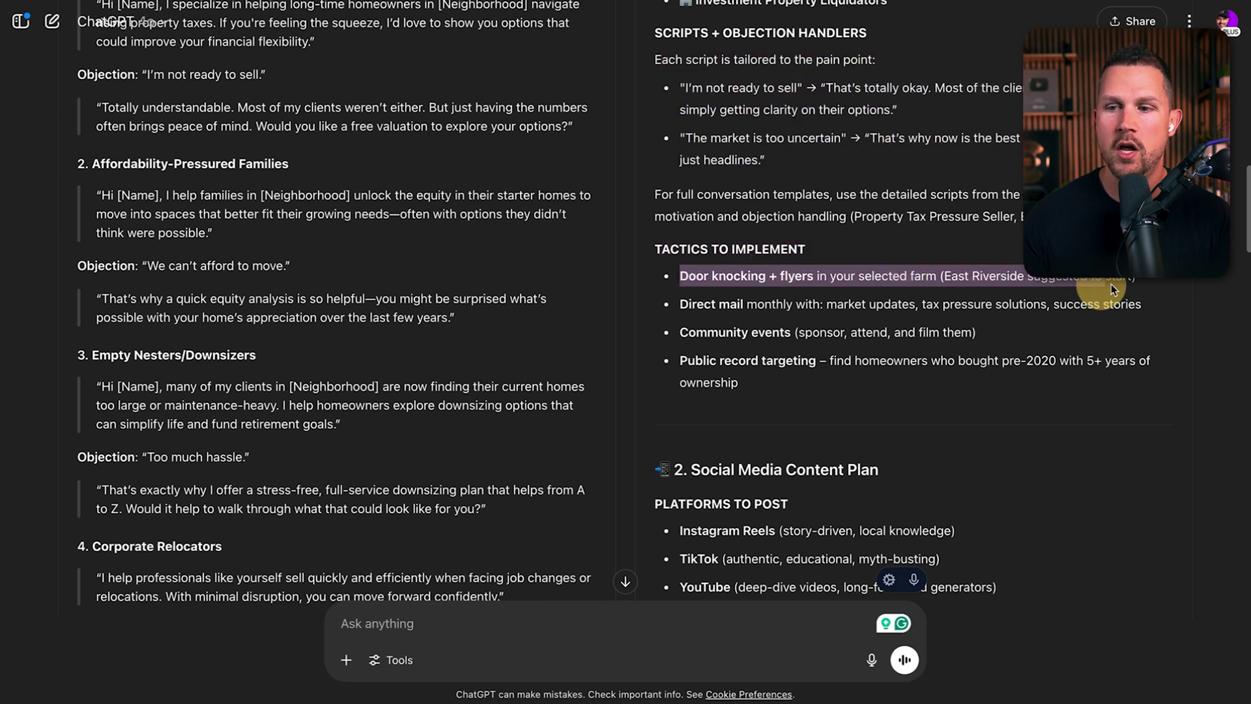
{"action": "scroll", "coordinate": [883, 420], "scroll_direction": "down", "scroll_amount": 5}
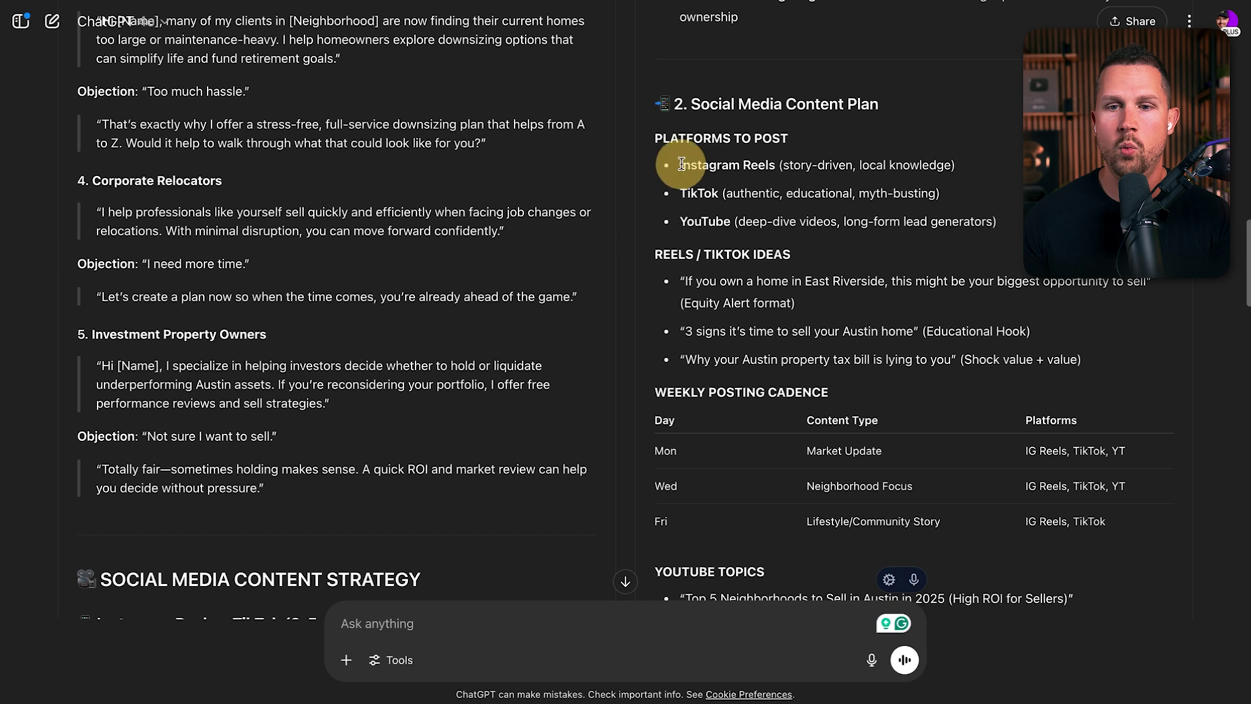
{"action": "left_click_drag", "start_coordinate": [654, 138], "coordinate": [789, 138]}
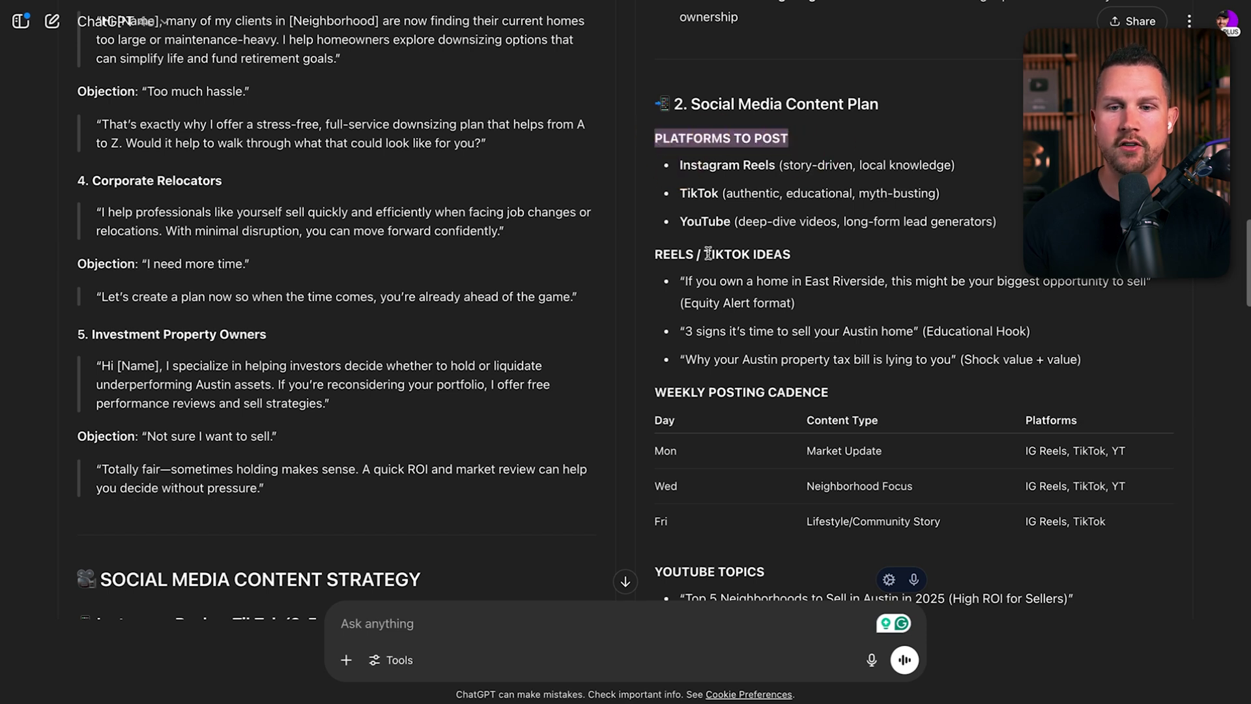
{"action": "scroll", "coordinate": [715, 276], "scroll_direction": "down", "scroll_amount": 3}
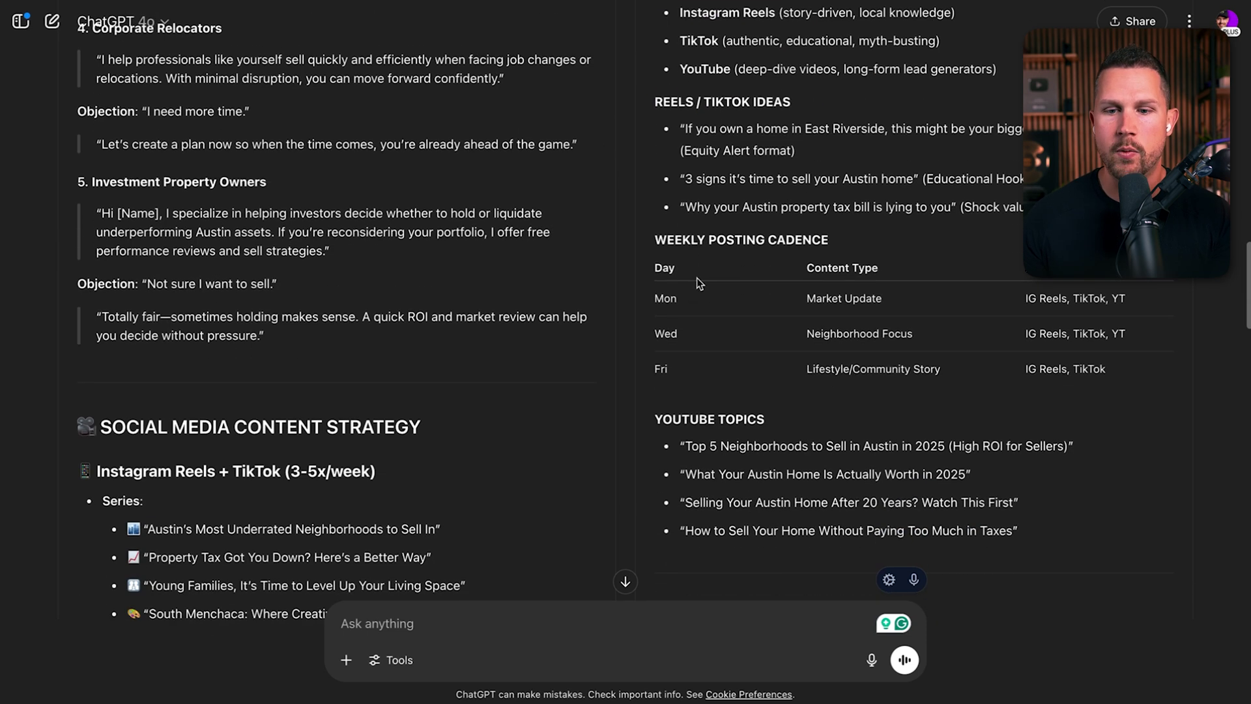
{"action": "scroll", "coordinate": [795, 427], "scroll_direction": "down", "scroll_amount": 5}
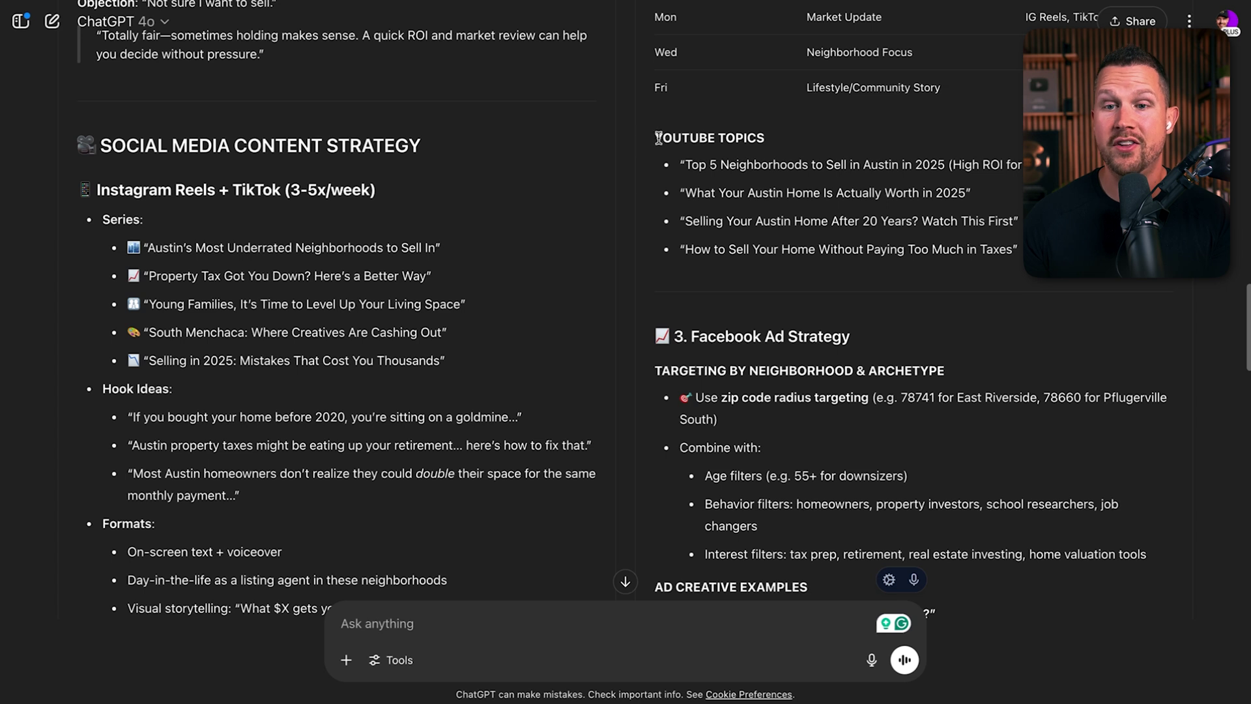
{"action": "left_click_drag", "start_coordinate": [689, 165], "coordinate": [1022, 164]}
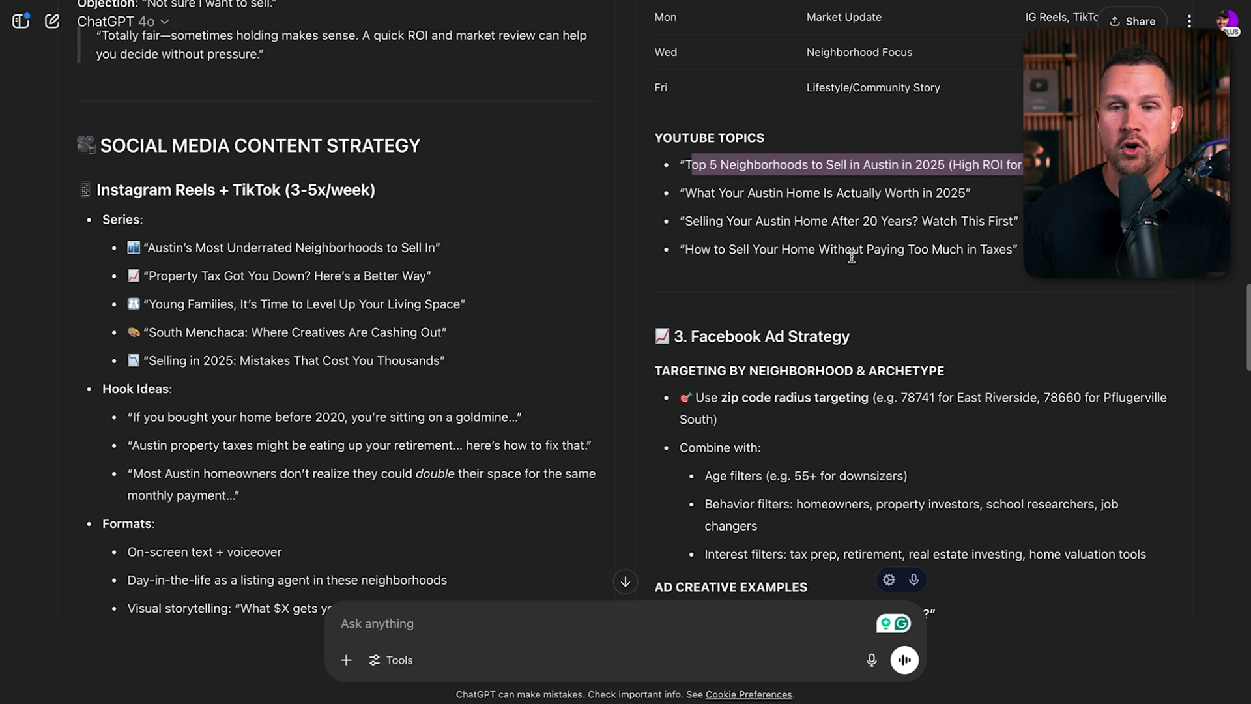
{"action": "left_click_drag", "start_coordinate": [692, 228], "coordinate": [1019, 222]}
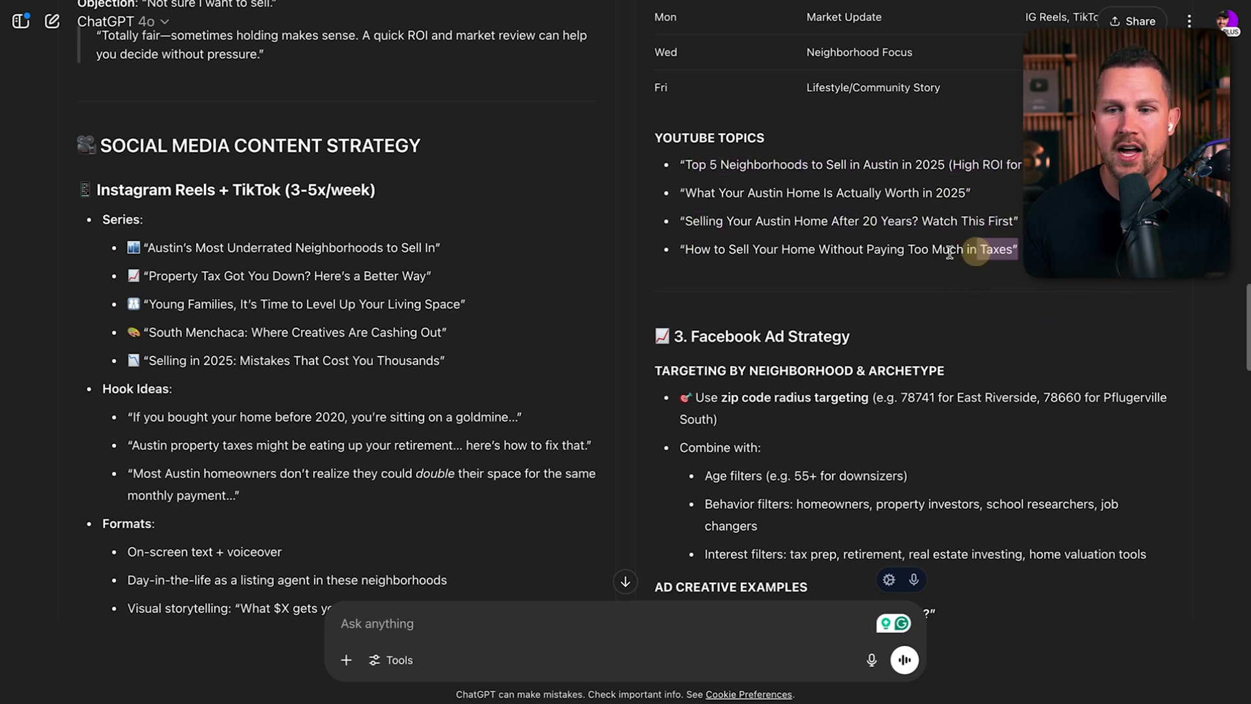
{"action": "key", "text": "ctrl+a"}
{"action": "left_click", "coordinate": [872, 320]}
{"action": "scroll", "coordinate": [783, 260], "scroll_direction": "down", "scroll_amount": 3}
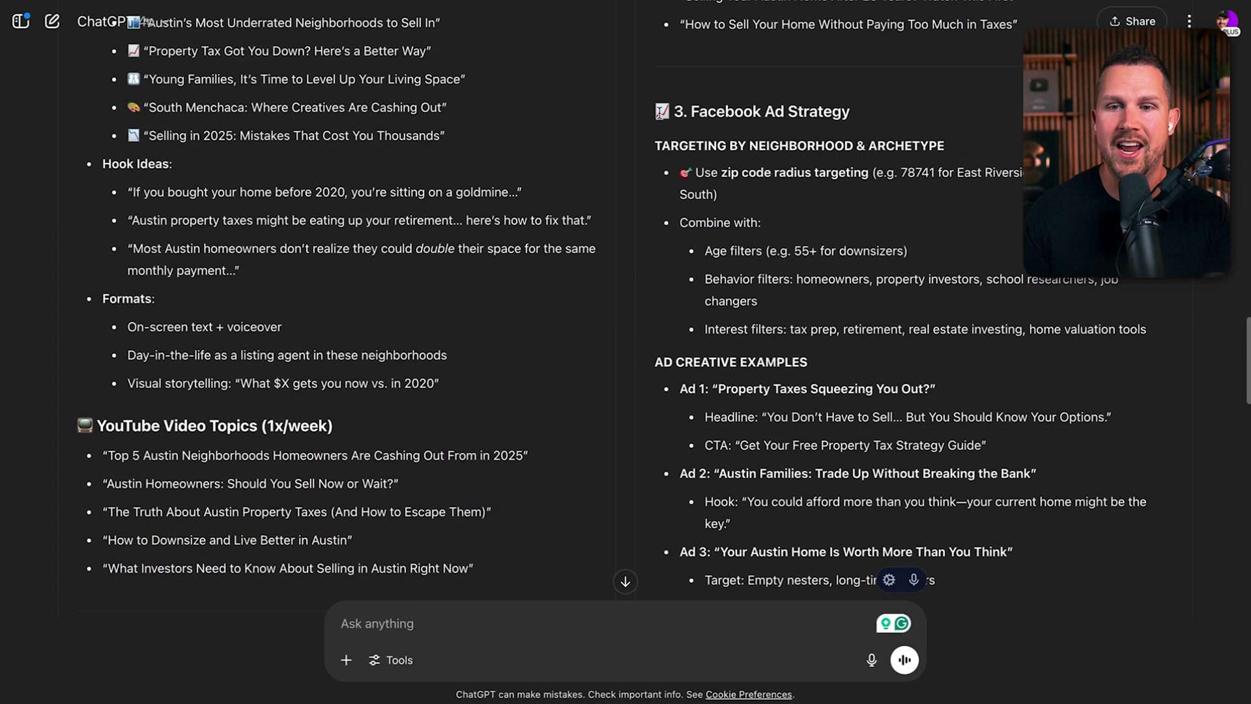
{"action": "left_click_drag", "start_coordinate": [655, 114], "coordinate": [848, 112]}
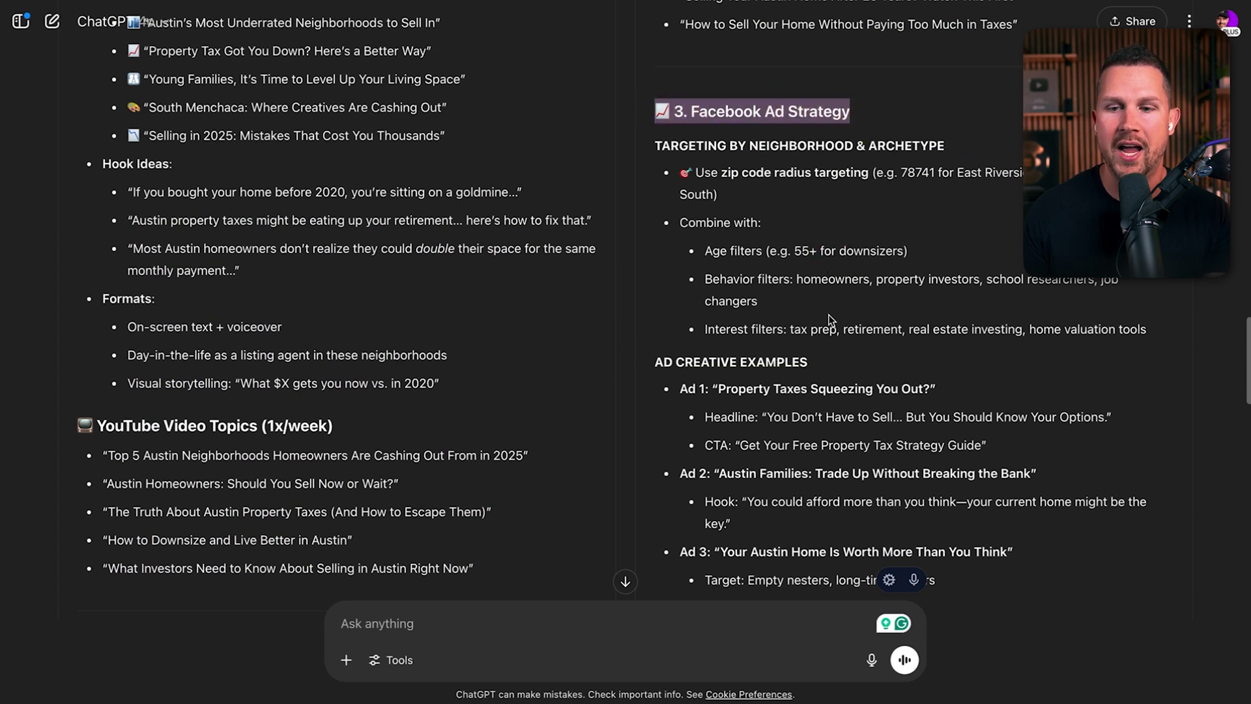
{"action": "scroll", "coordinate": [830, 319], "scroll_direction": "down", "scroll_amount": 2}
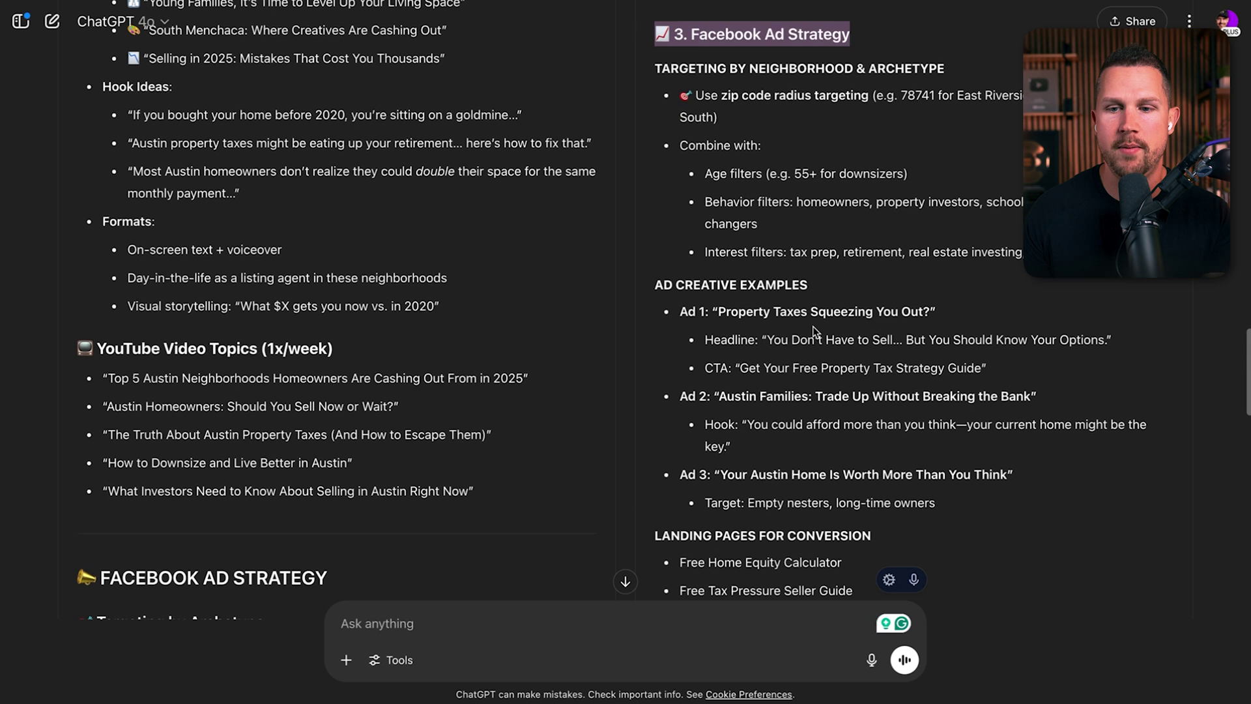
{"action": "scroll", "coordinate": [813, 331], "scroll_direction": "down", "scroll_amount": 1}
{"action": "left_click_drag", "start_coordinate": [655, 258], "coordinate": [799, 290]}
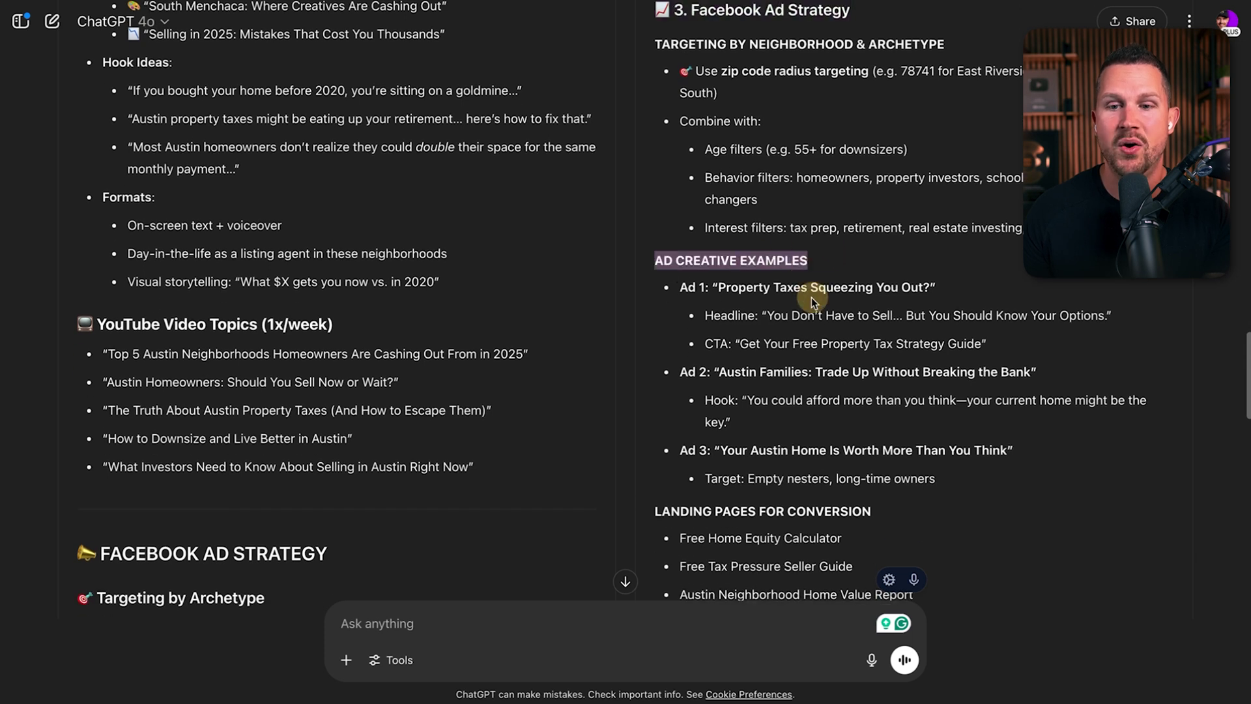
{"action": "left_click", "coordinate": [700, 319]}
{"action": "left_click_drag", "start_coordinate": [701, 319], "coordinate": [802, 333]}
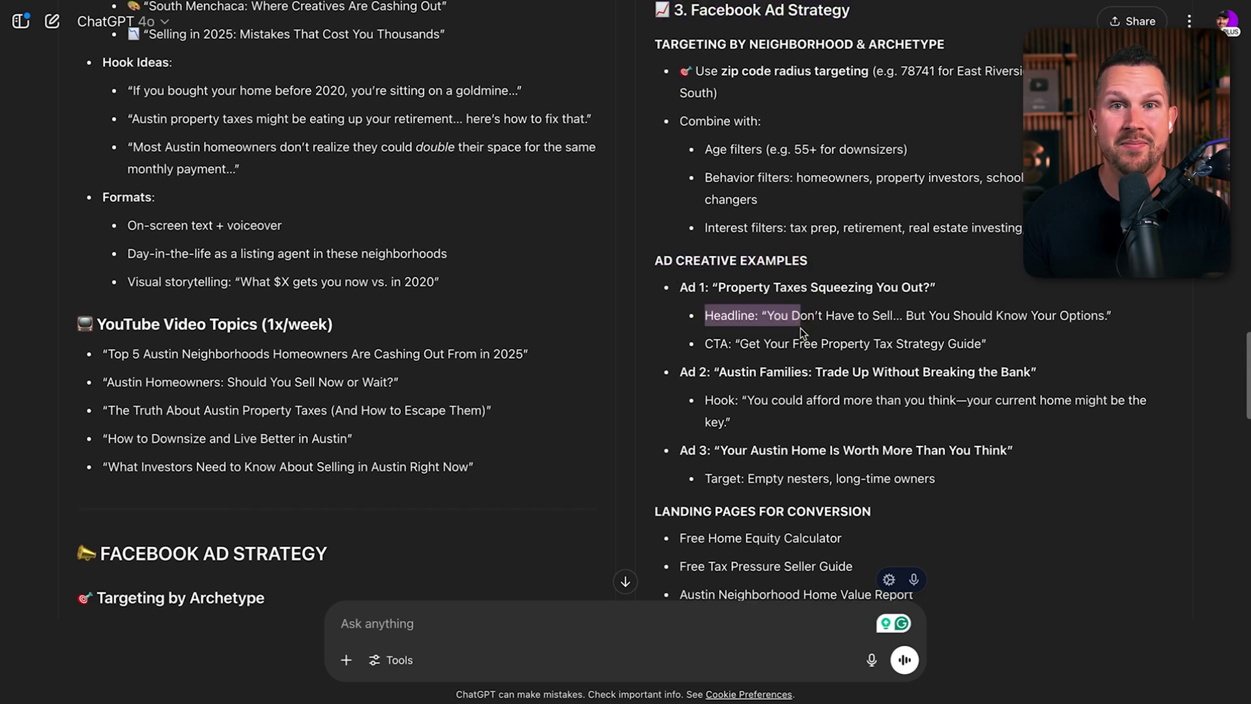
{"action": "scroll", "coordinate": [802, 332], "scroll_direction": "down", "scroll_amount": 1}
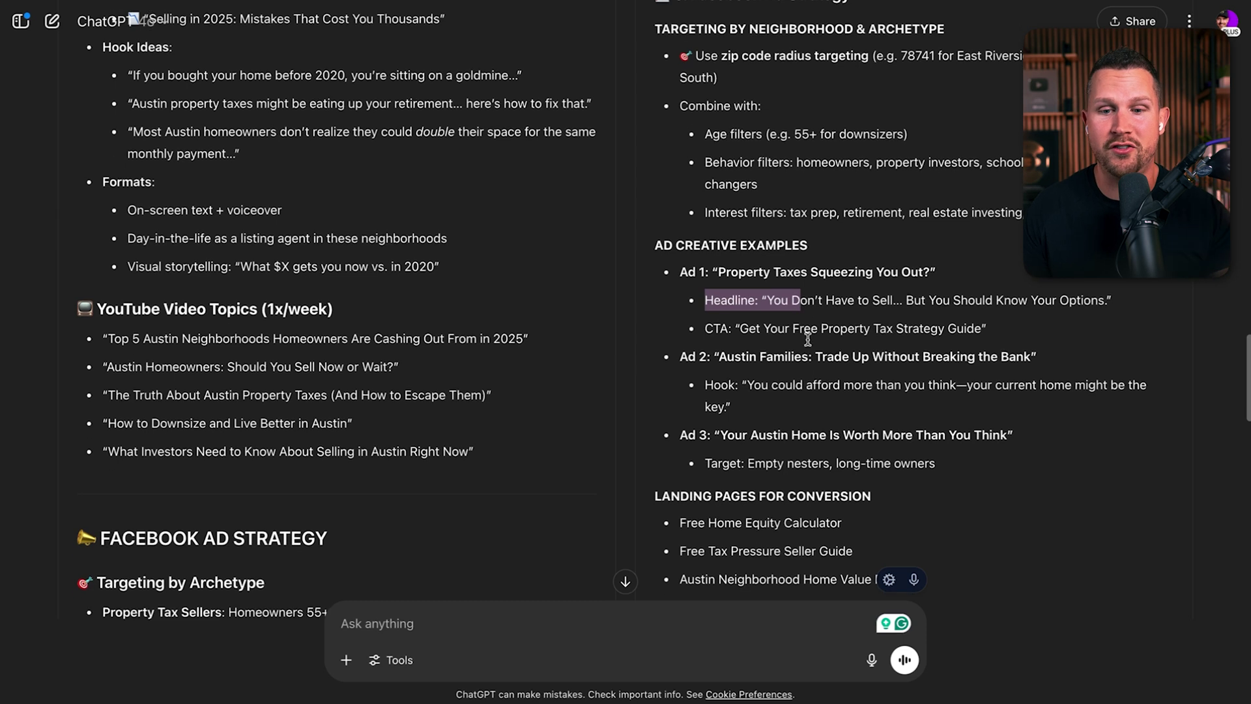
{"action": "scroll", "coordinate": [805, 336], "scroll_direction": "down", "scroll_amount": 8}
{"action": "scroll", "coordinate": [808, 340], "scroll_direction": "down", "scroll_amount": 10}
{"action": "scroll", "coordinate": [808, 345], "scroll_direction": "down", "scroll_amount": 1}
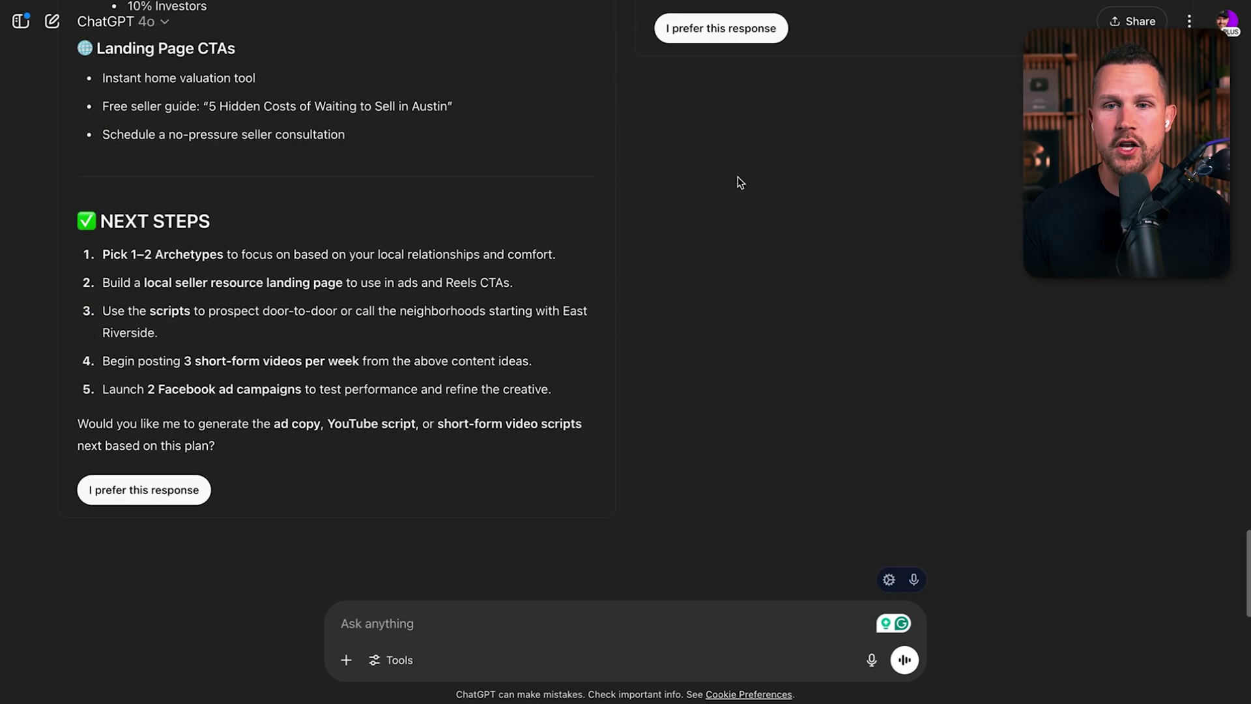
{"action": "left_click", "coordinate": [721, 28]}
Ask ChatGPT for every short- and long-form video title, each with an outline
{"action": "left_click", "coordinate": [449, 627]}
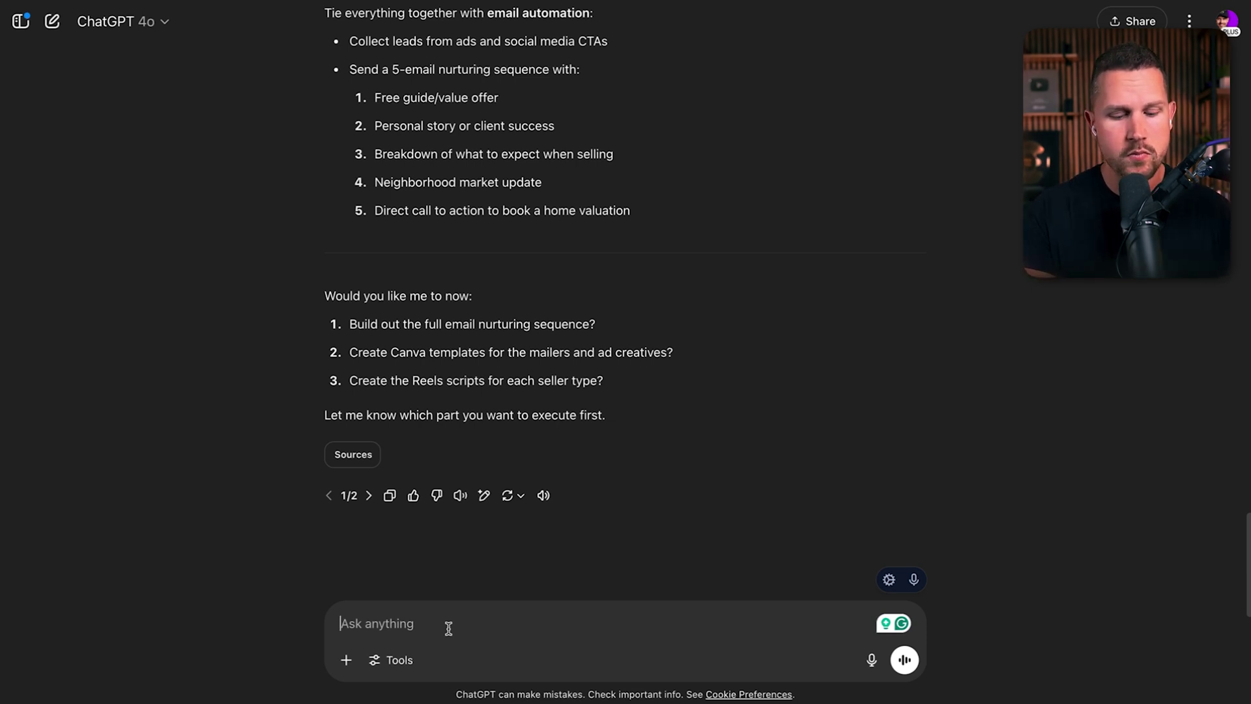
{"action": "type", "text": "provide me with"}
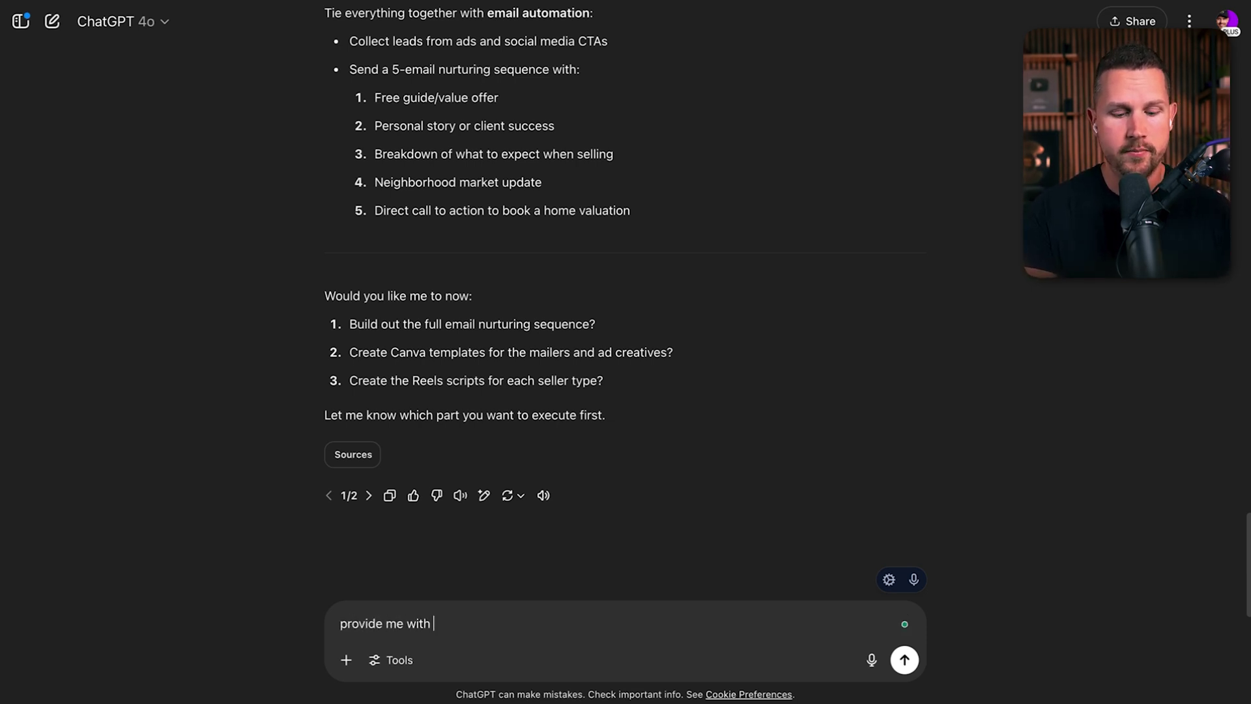
{"action": "type", "text": "all of the video tit"}
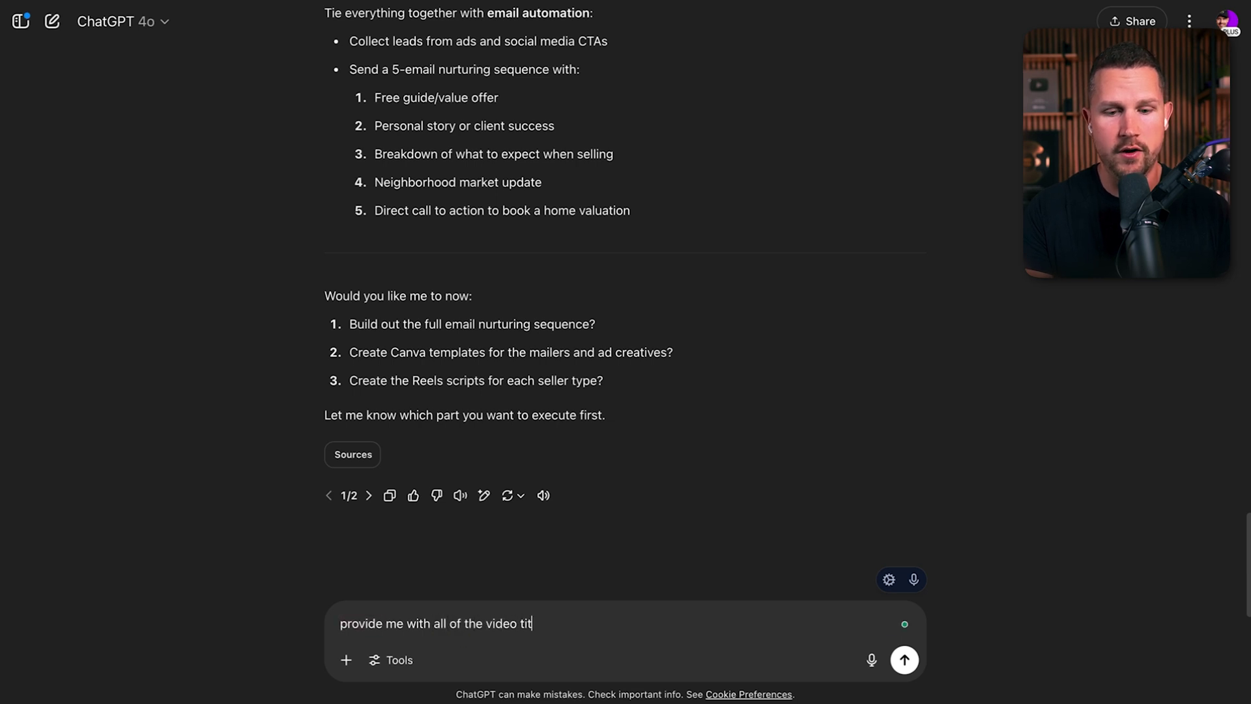
{"action": "type", "text": "les and topics tha"}
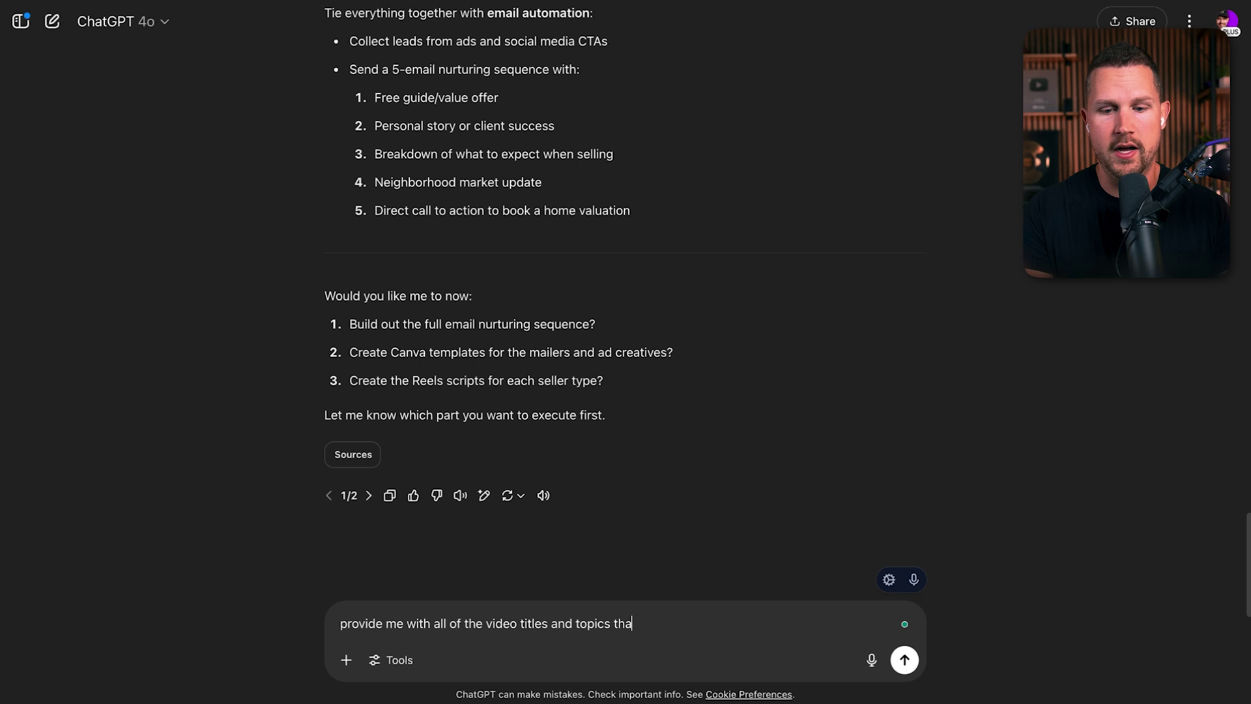
{"action": "type", "text": "t I need to"}
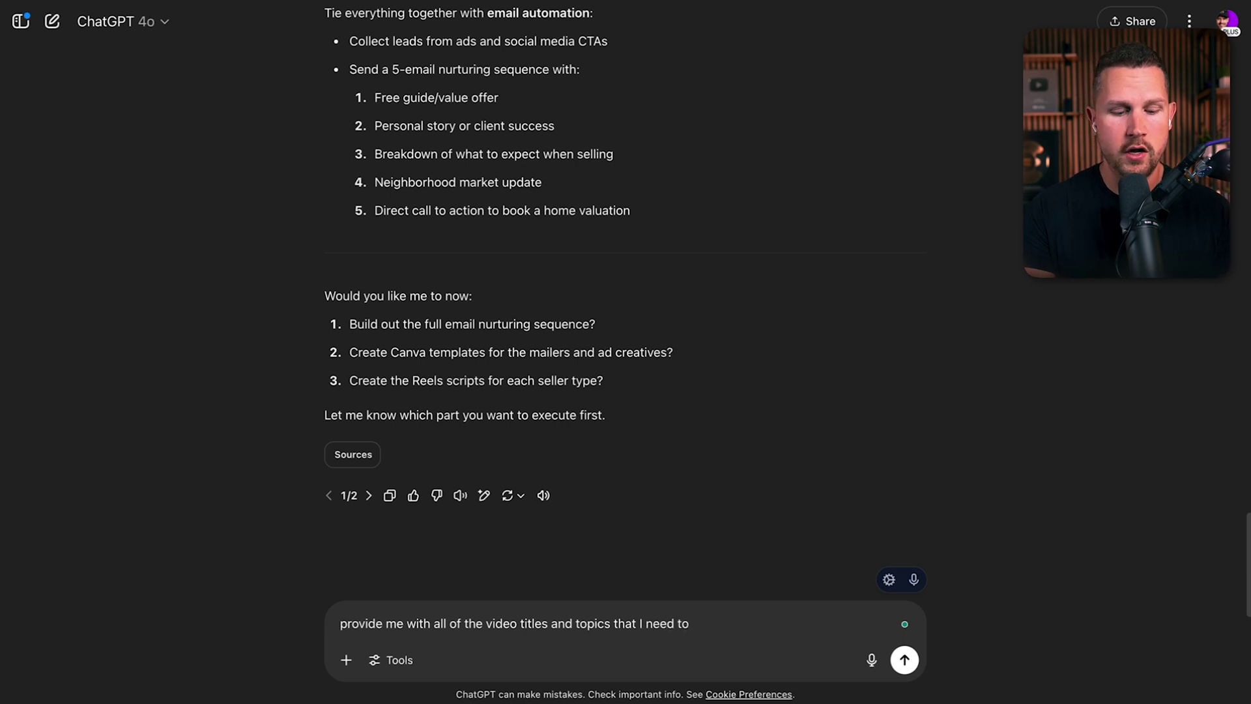
{"action": "type", "text": " create, separa"}
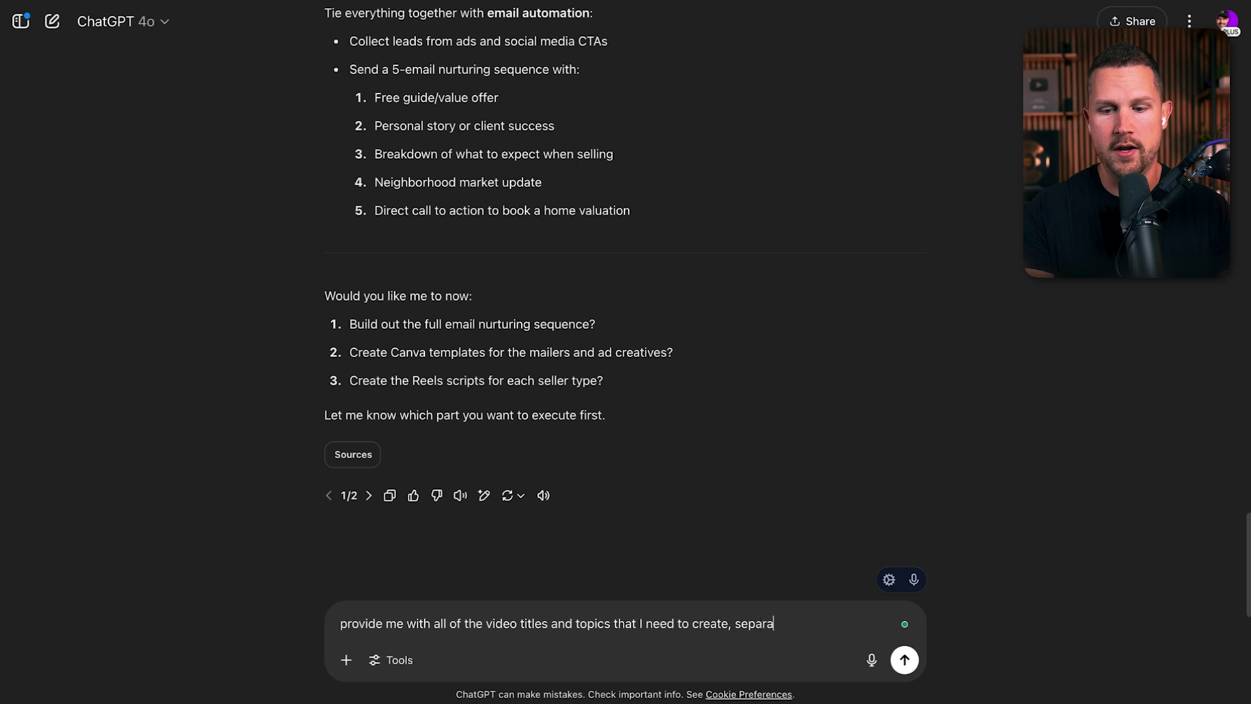
{"action": "type", "text": "ted by short form ("}
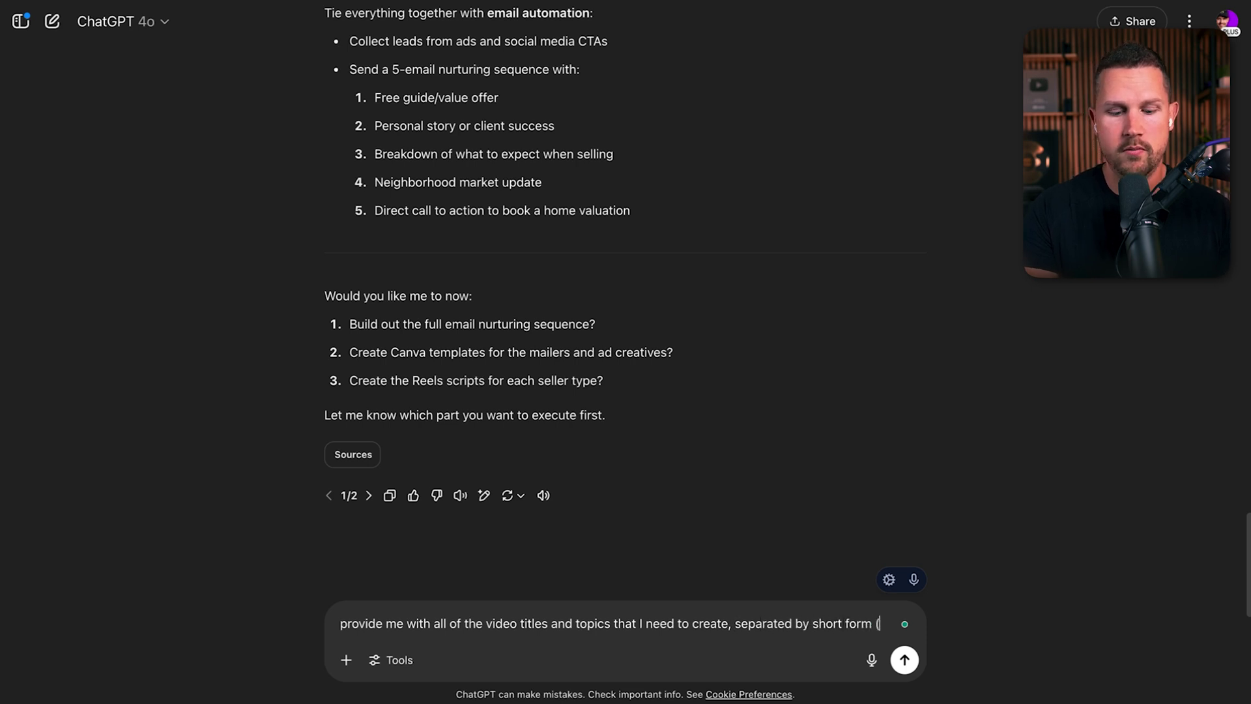
{"action": "type", "text": "Tok, Reels and Shorts) and long form (YouTube"}
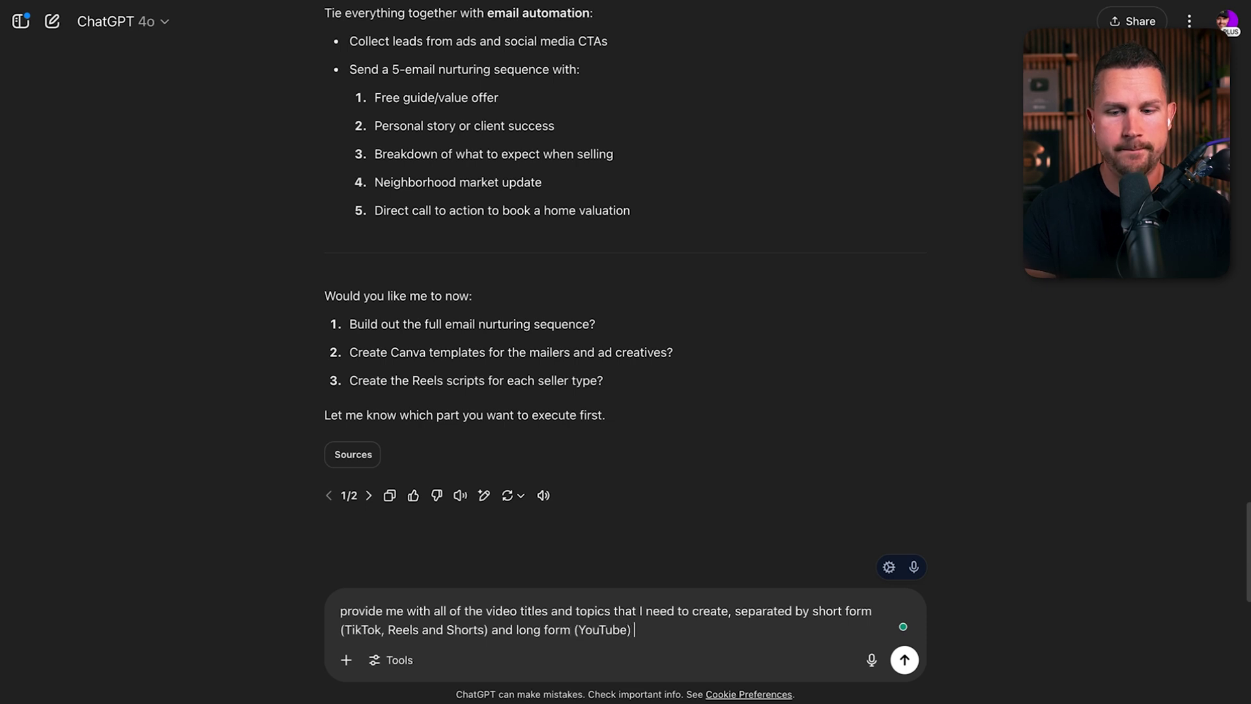
{"action": "type", "text": "and give me the outline for"}
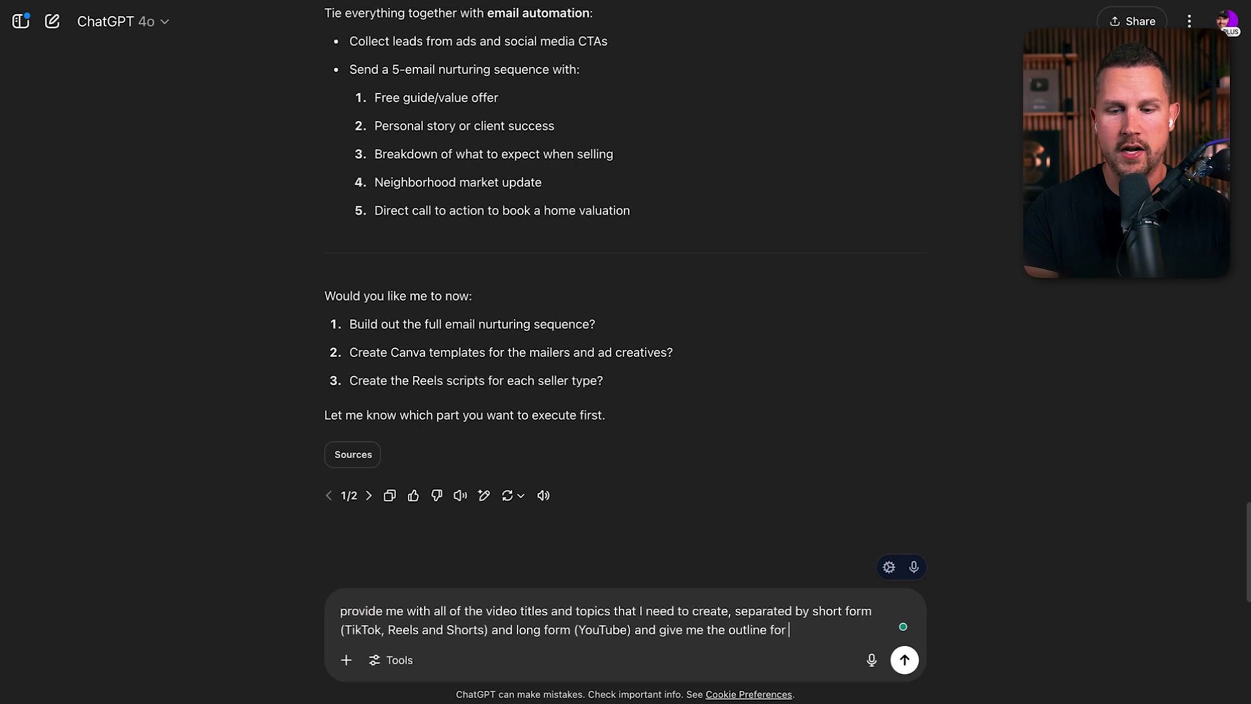
{"action": "type", "text": "videos"}
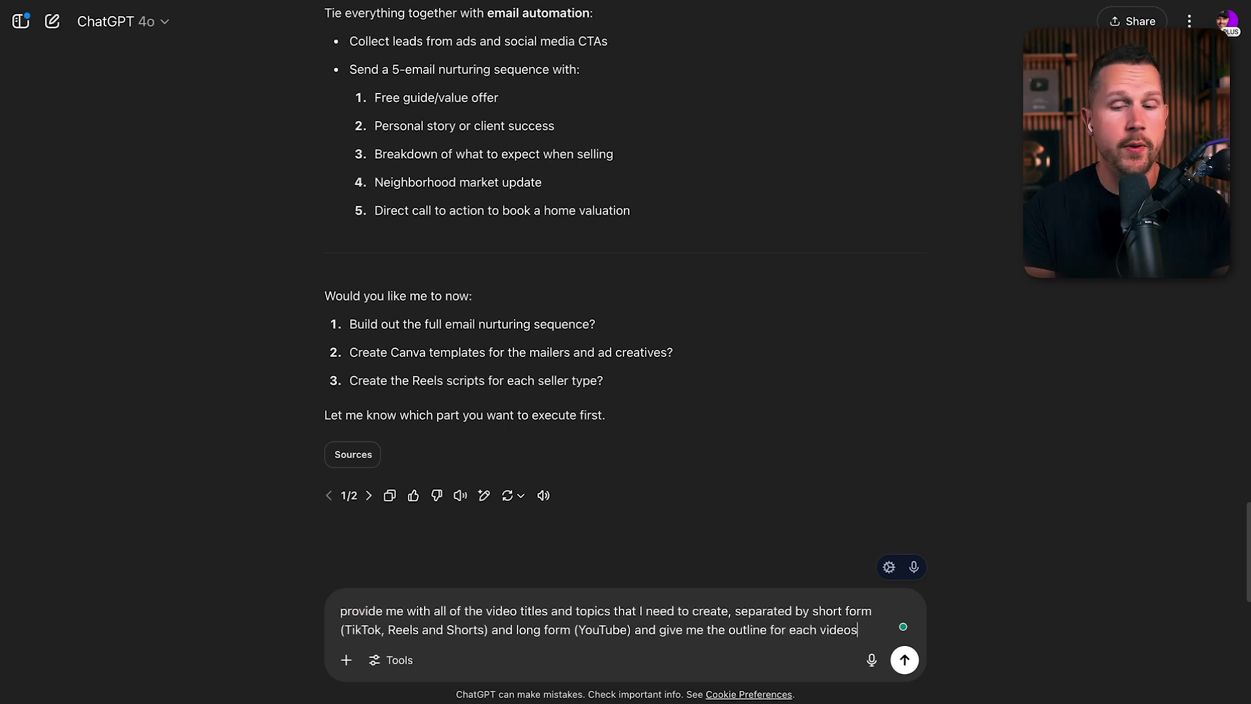
{"action": "key", "text": "Return"}
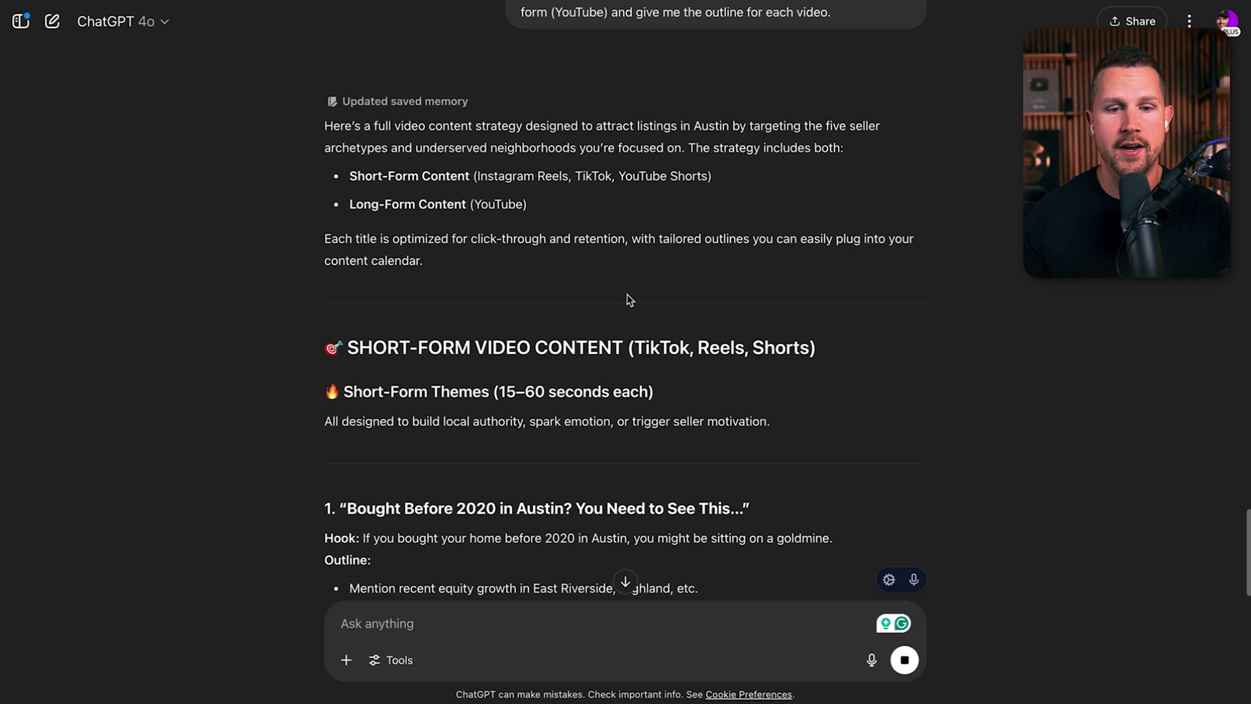
Review the short-form video ideas, highlighting the first idea's hook and the fourth title
{"action": "scroll", "coordinate": [627, 294], "scroll_direction": "down", "scroll_amount": 2}
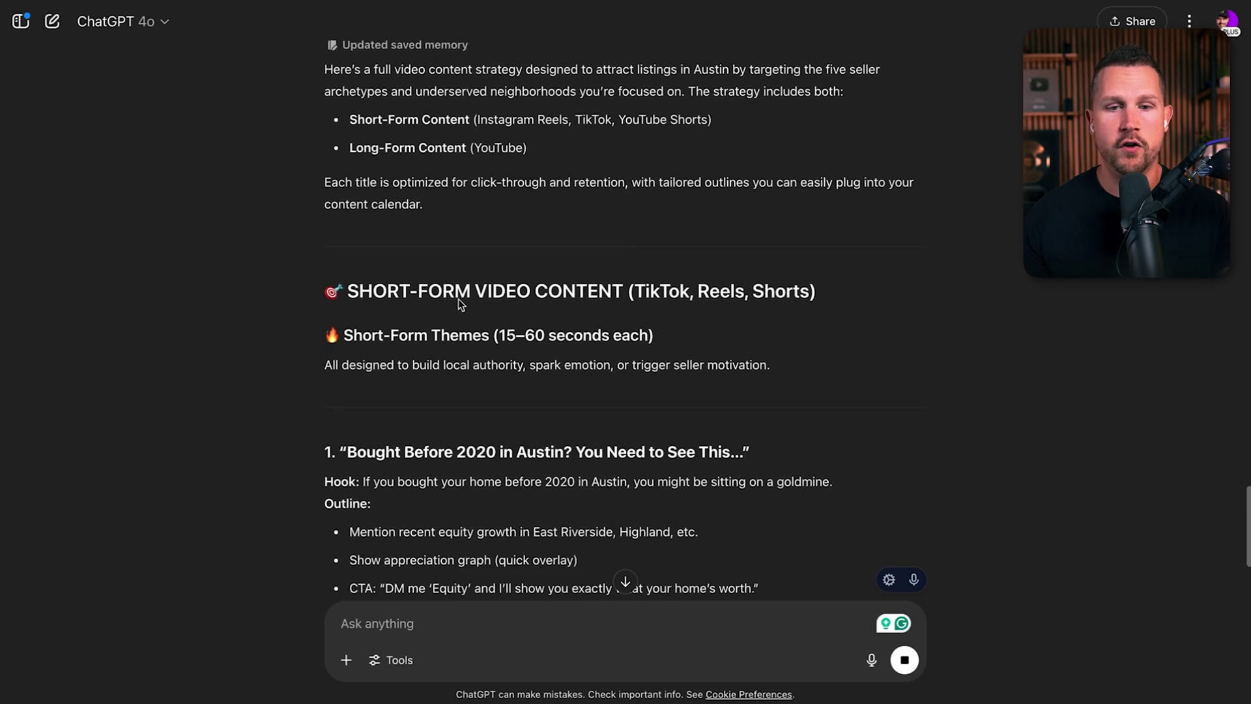
{"action": "triple_click", "coordinate": [771, 293]}
{"action": "left_click", "coordinate": [746, 387]}
{"action": "scroll", "coordinate": [717, 423], "scroll_direction": "down", "scroll_amount": 2}
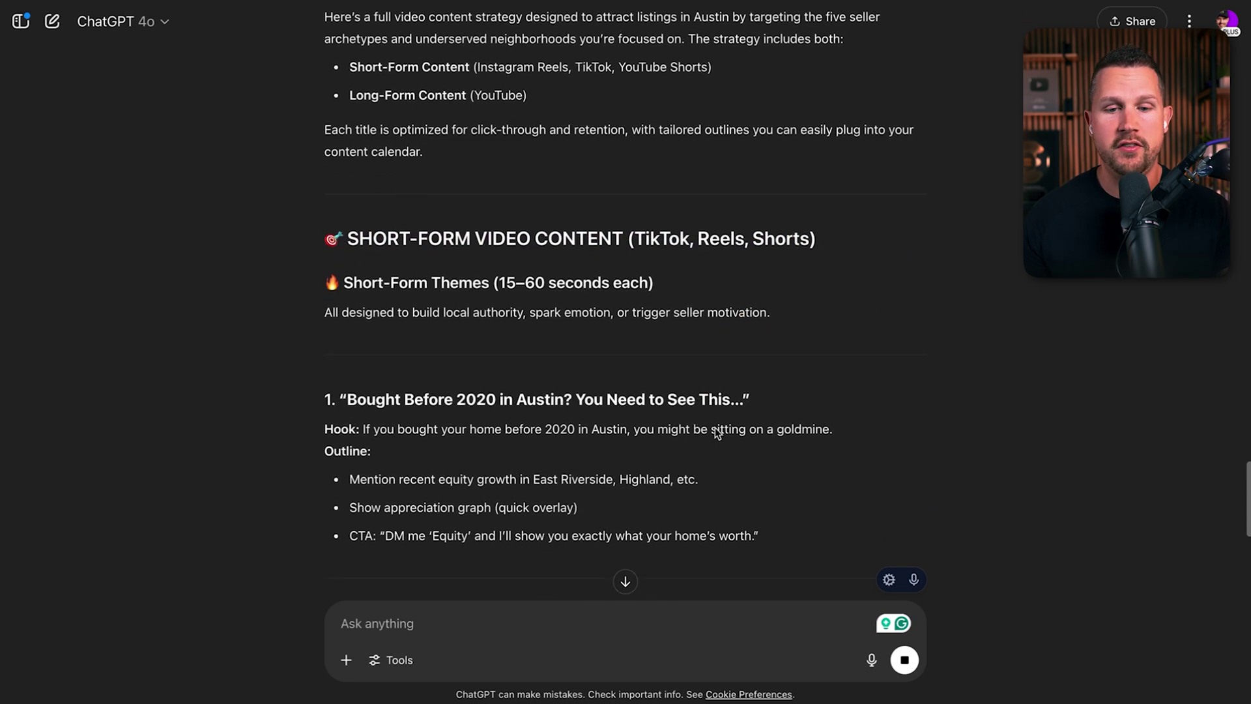
{"action": "scroll", "coordinate": [714, 428], "scroll_direction": "down", "scroll_amount": 1}
{"action": "left_click_drag", "start_coordinate": [323, 345], "coordinate": [756, 498]}
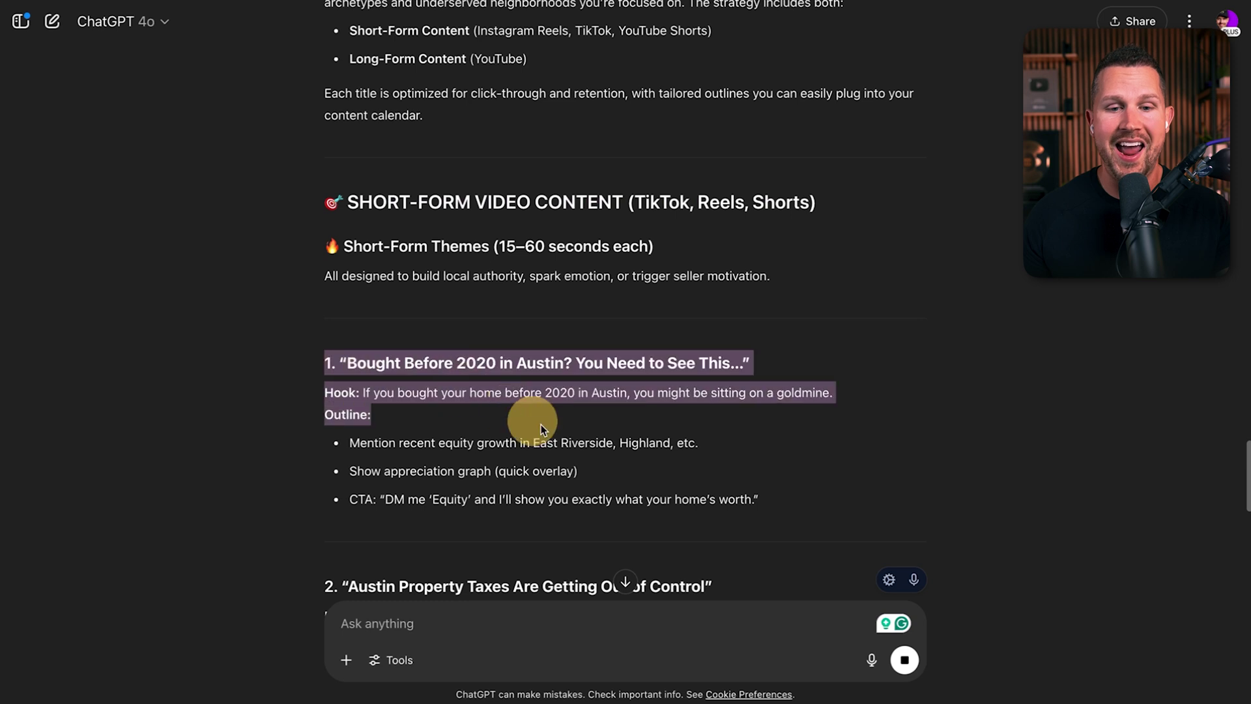
{"action": "left_click_drag", "start_coordinate": [401, 404], "coordinate": [360, 392]}
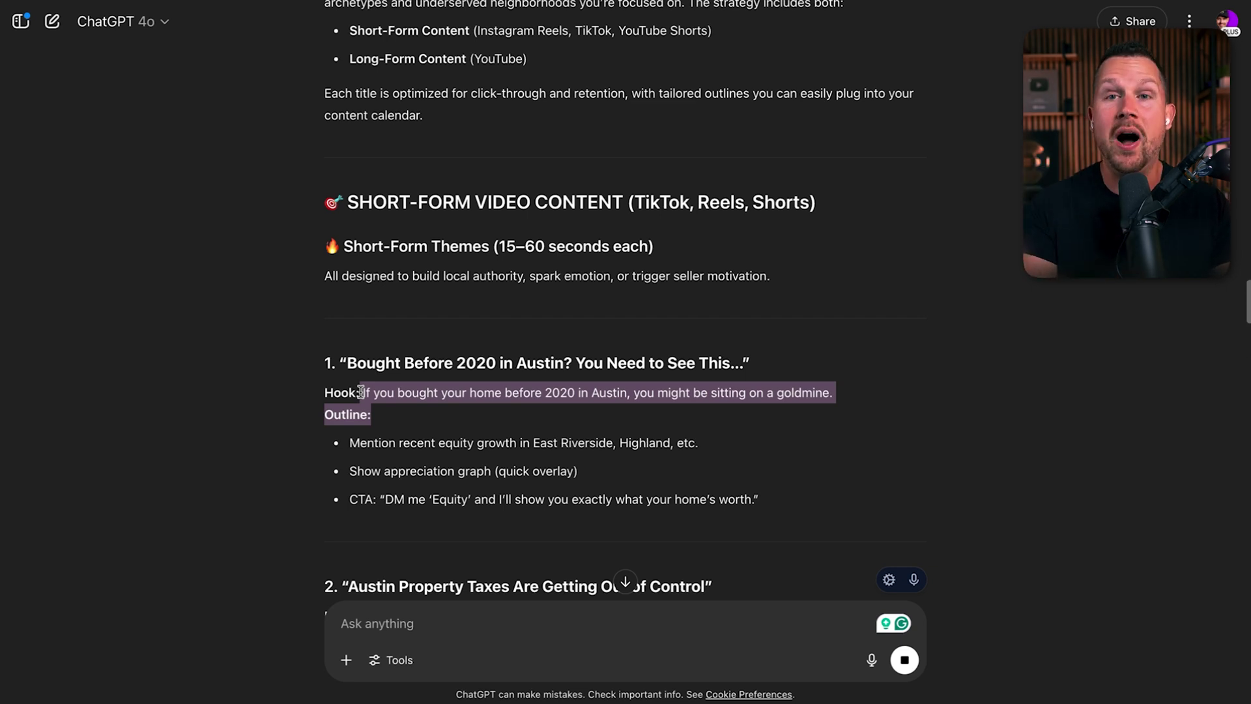
{"action": "scroll", "coordinate": [377, 386], "scroll_direction": "down", "scroll_amount": 1}
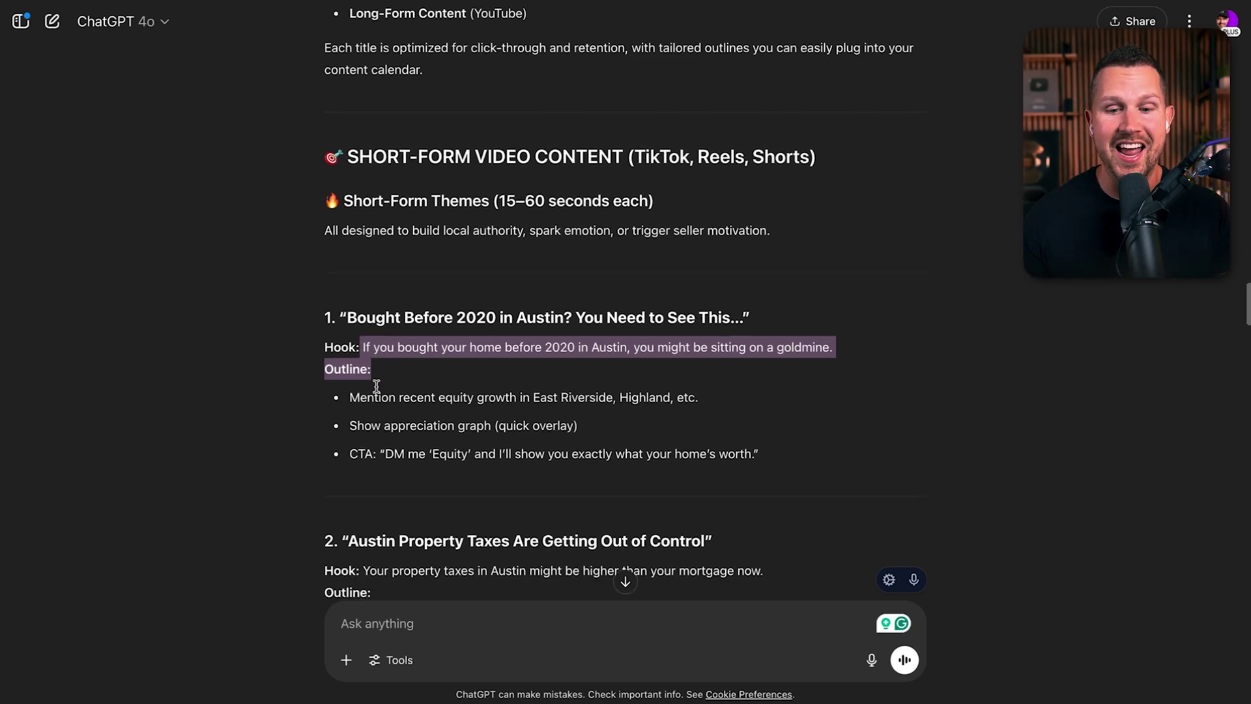
{"action": "scroll", "coordinate": [380, 386], "scroll_direction": "down", "scroll_amount": 4}
{"action": "left_click_drag", "start_coordinate": [346, 236], "coordinate": [706, 241]}
{"action": "left_click", "coordinate": [568, 360]}
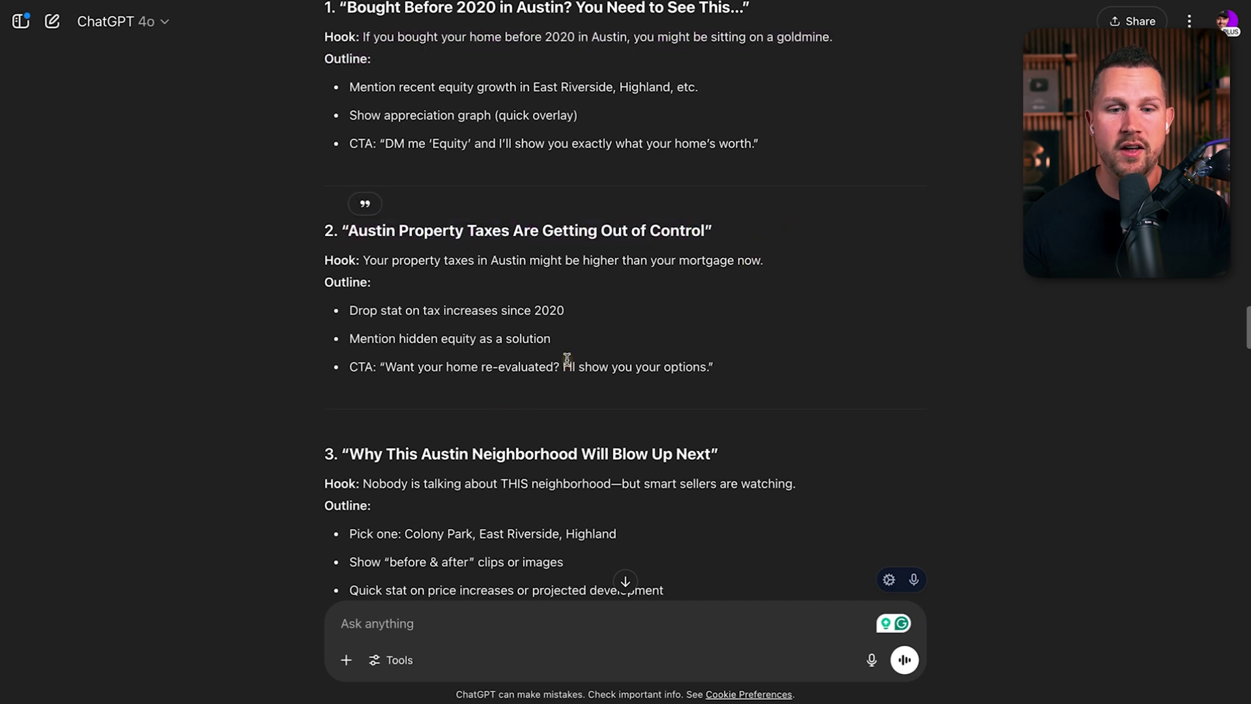
{"action": "scroll", "coordinate": [455, 409], "scroll_direction": "down", "scroll_amount": 4}
{"action": "left_click_drag", "start_coordinate": [339, 184], "coordinate": [768, 199]}
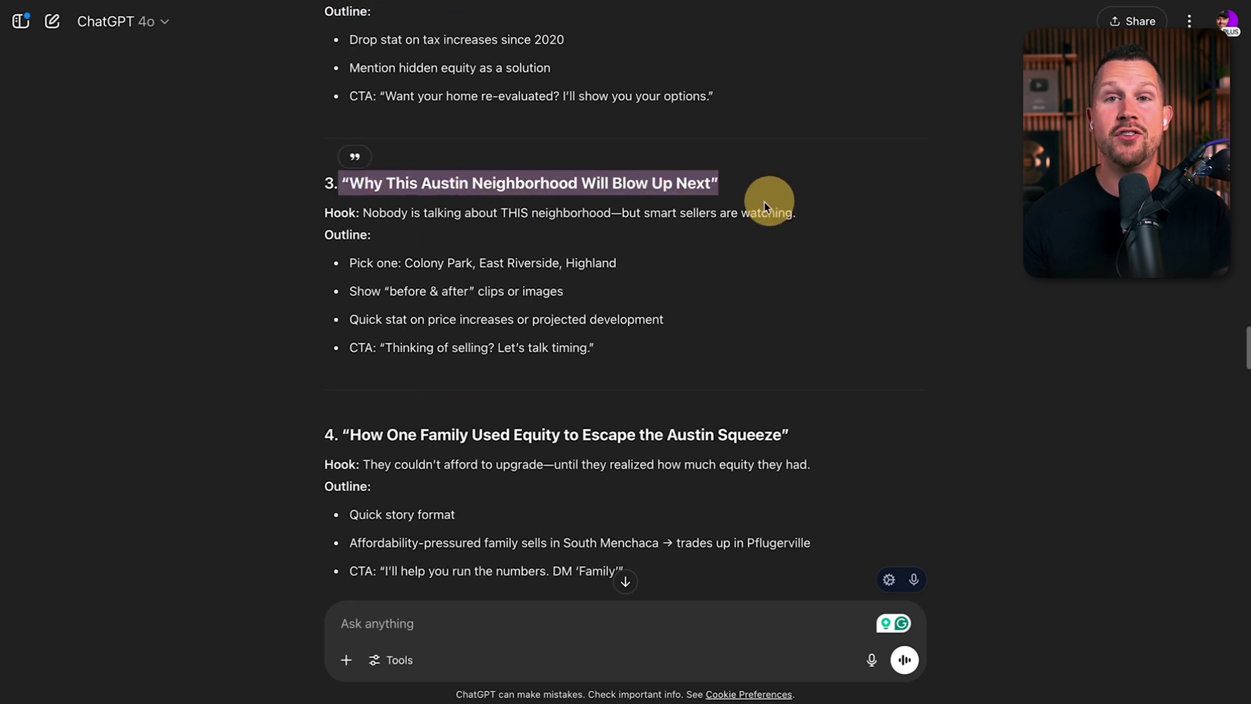
{"action": "scroll", "coordinate": [698, 252], "scroll_direction": "down", "scroll_amount": 2}
{"action": "left_click_drag", "start_coordinate": [344, 324], "coordinate": [824, 324]}
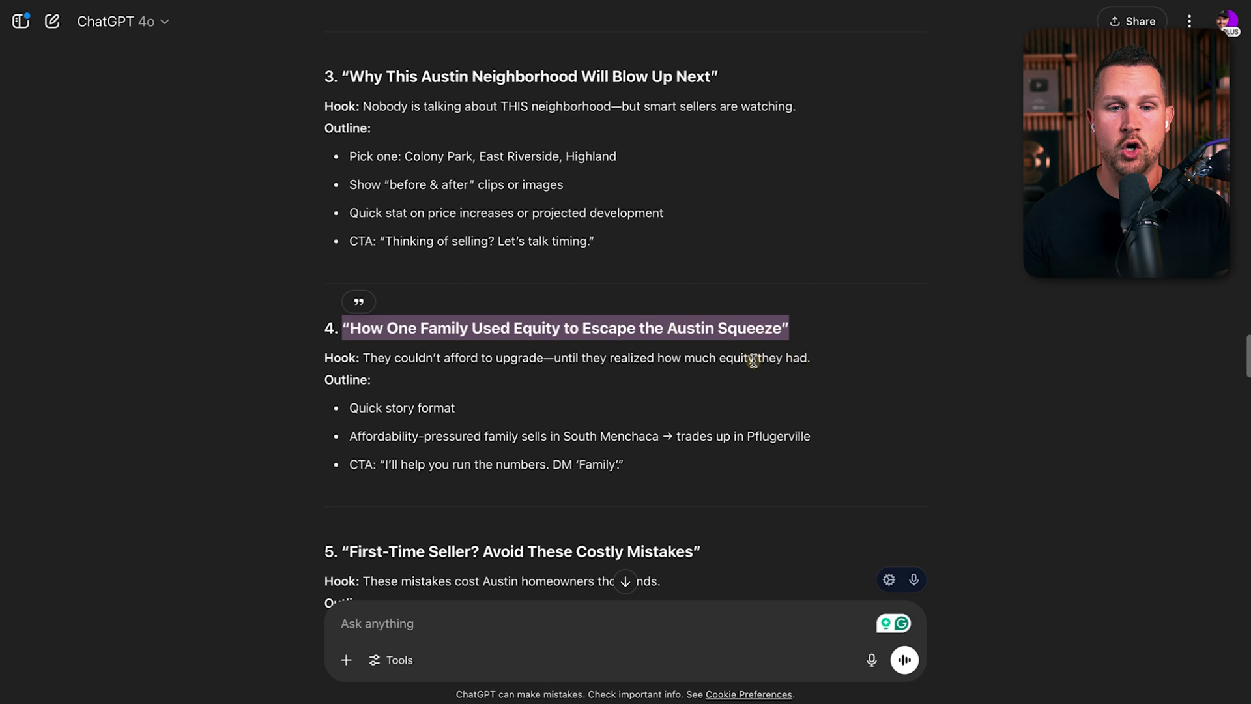
{"action": "scroll", "coordinate": [754, 360], "scroll_direction": "down", "scroll_amount": 5}
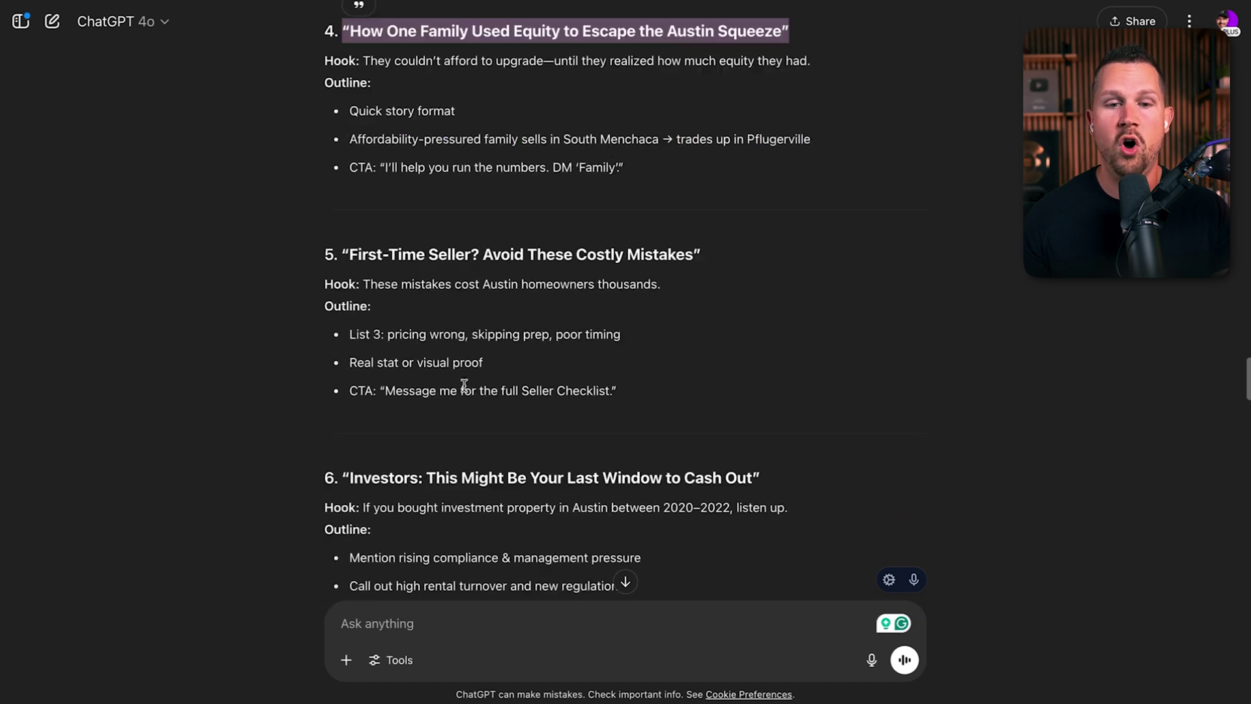
{"action": "scroll", "coordinate": [530, 389], "scroll_direction": "down", "scroll_amount": 5}
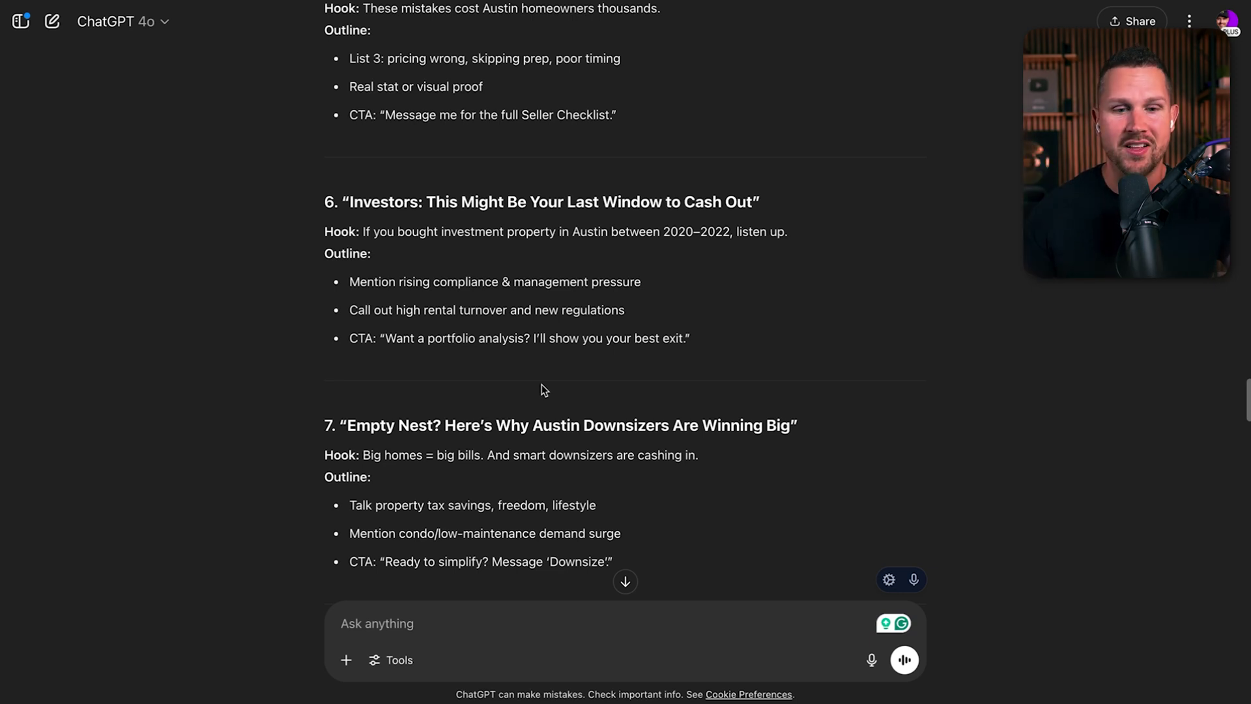
{"action": "scroll", "coordinate": [808, 415], "scroll_direction": "down", "scroll_amount": 7}
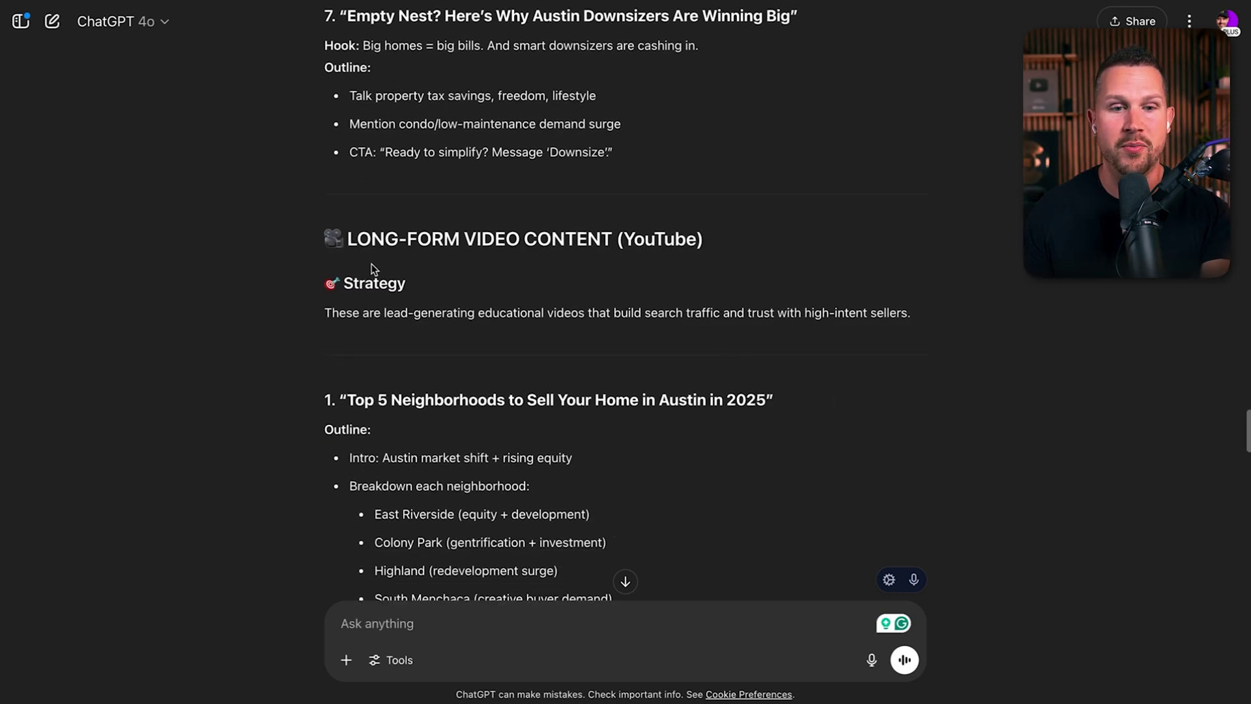
Review the long-form video outlines, from Top 5 Neighborhoods down to the closing offer
{"action": "left_click_drag", "start_coordinate": [324, 249], "coordinate": [711, 248]}
{"action": "left_click", "coordinate": [720, 246]}
{"action": "scroll", "coordinate": [717, 260], "scroll_direction": "down", "scroll_amount": 2}
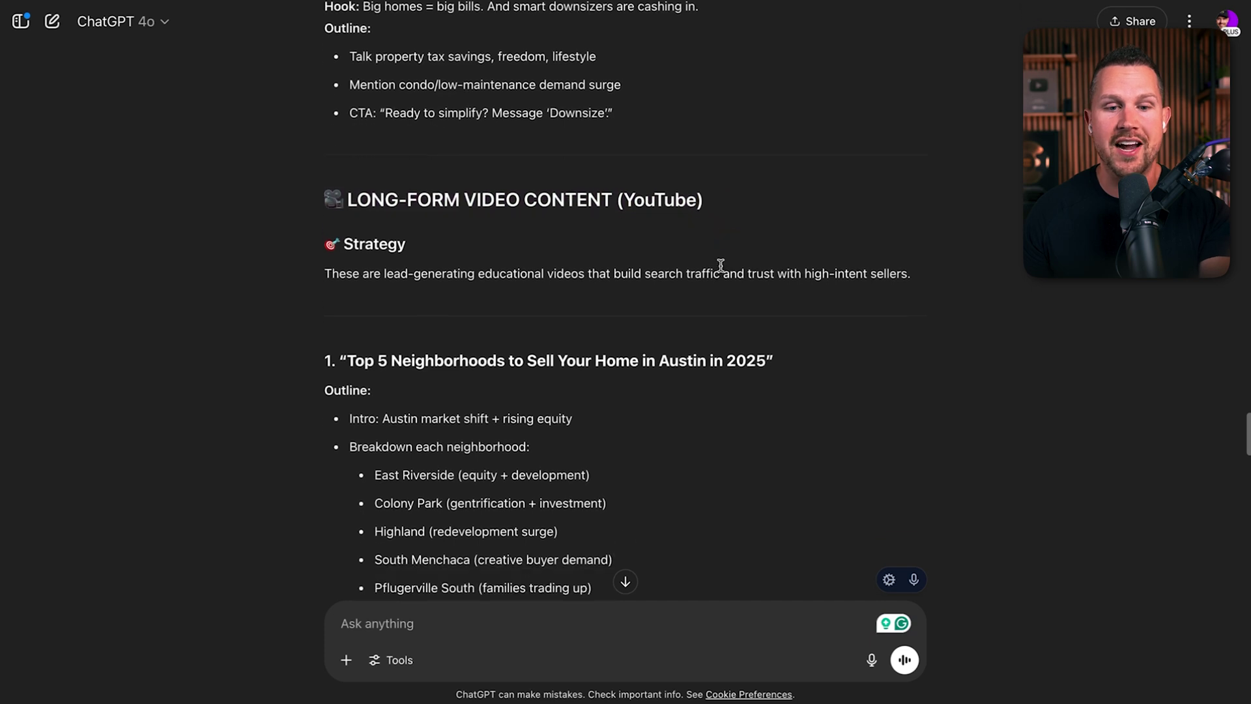
{"action": "scroll", "coordinate": [704, 298], "scroll_direction": "down", "scroll_amount": 1}
{"action": "left_click_drag", "start_coordinate": [303, 256], "coordinate": [771, 300]}
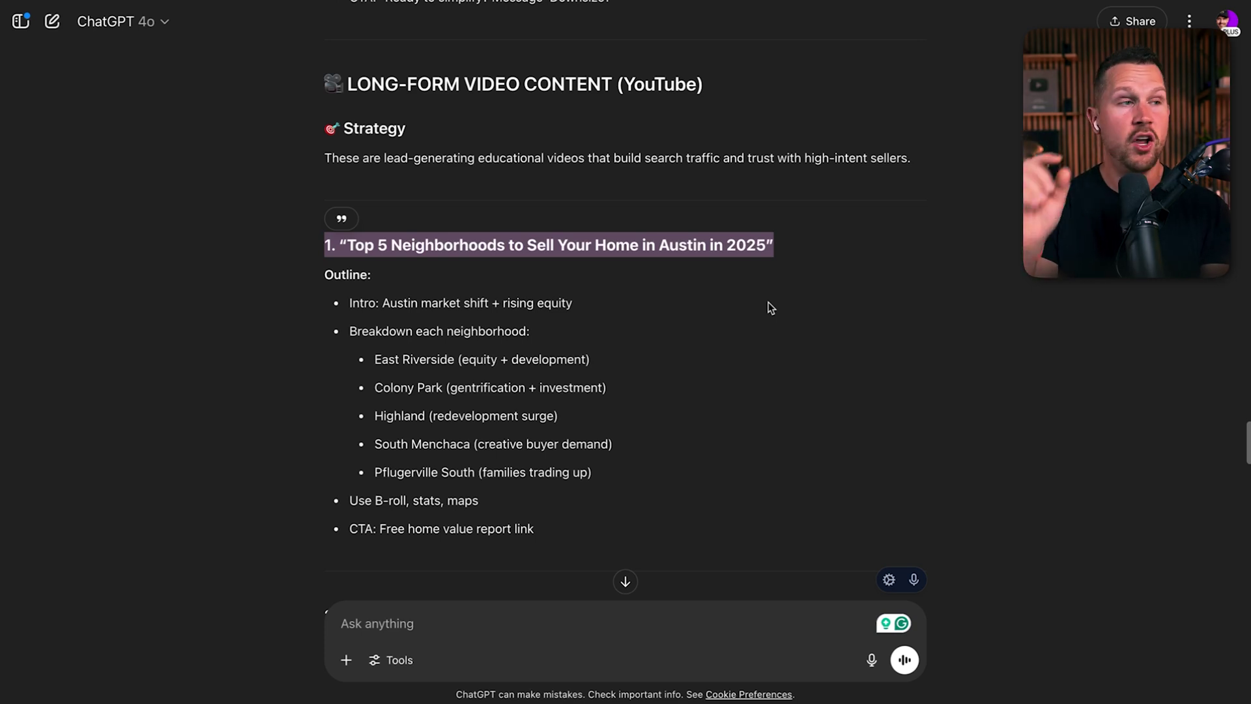
{"action": "scroll", "coordinate": [700, 336], "scroll_direction": "down", "scroll_amount": 1}
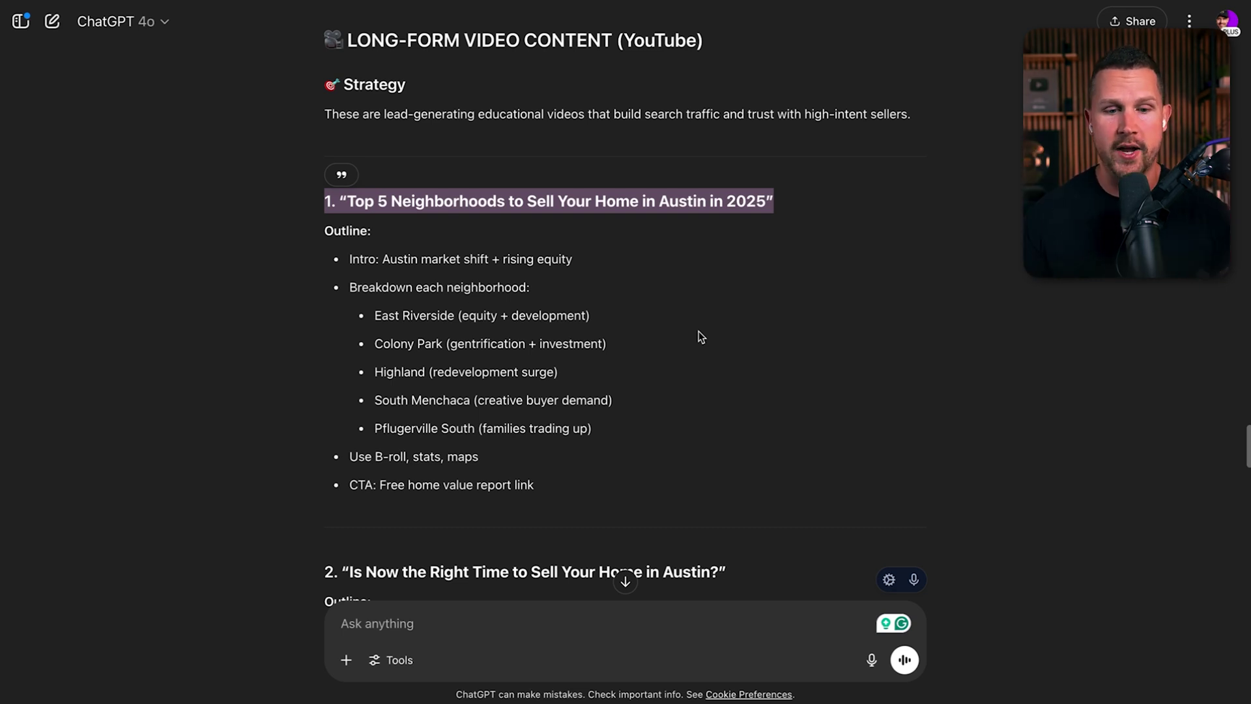
{"action": "scroll", "coordinate": [689, 332], "scroll_direction": "down", "scroll_amount": 2}
{"action": "scroll", "coordinate": [608, 487], "scroll_direction": "down", "scroll_amount": 4}
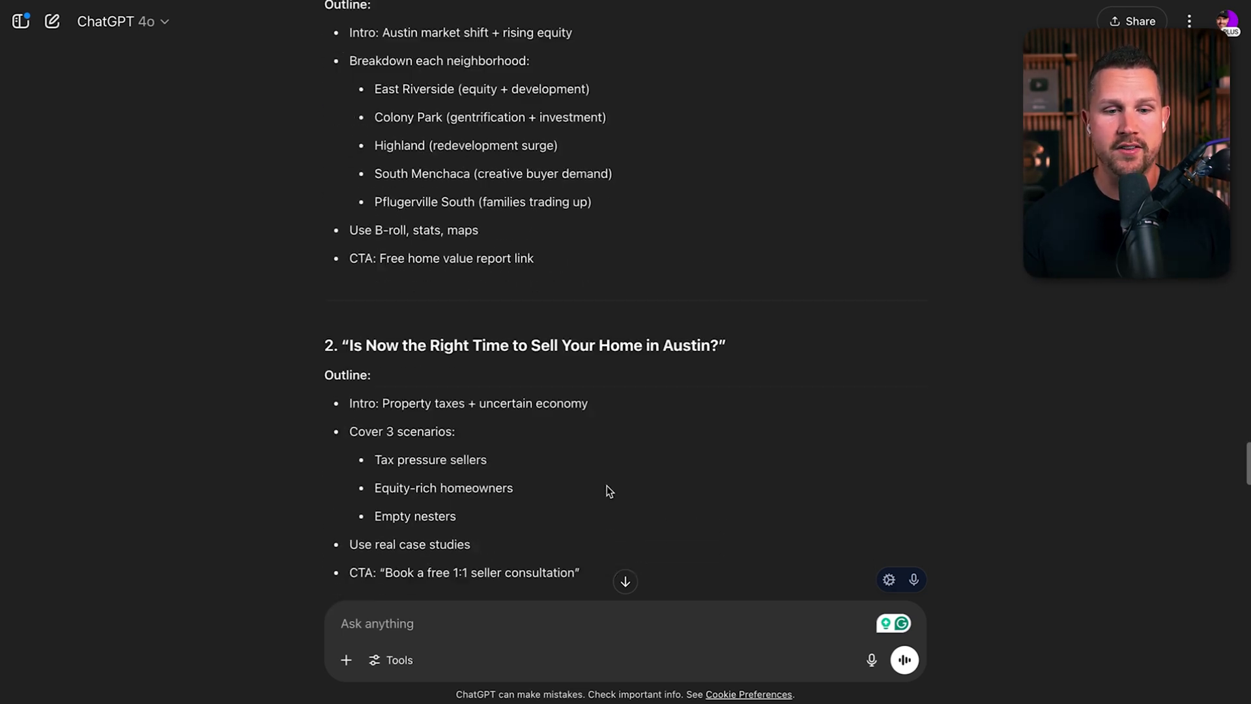
{"action": "scroll", "coordinate": [608, 489], "scroll_direction": "down", "scroll_amount": 2}
{"action": "scroll", "coordinate": [631, 449], "scroll_direction": "down", "scroll_amount": 3}
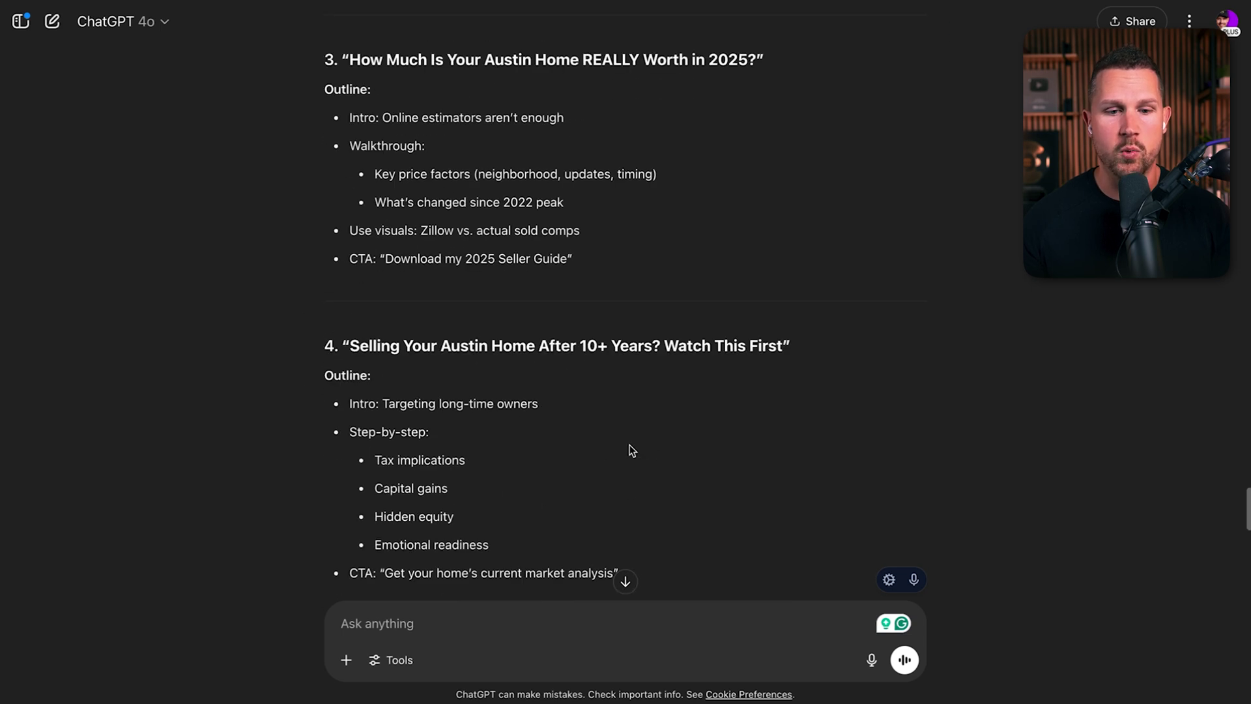
{"action": "scroll", "coordinate": [565, 434], "scroll_direction": "down", "scroll_amount": 2}
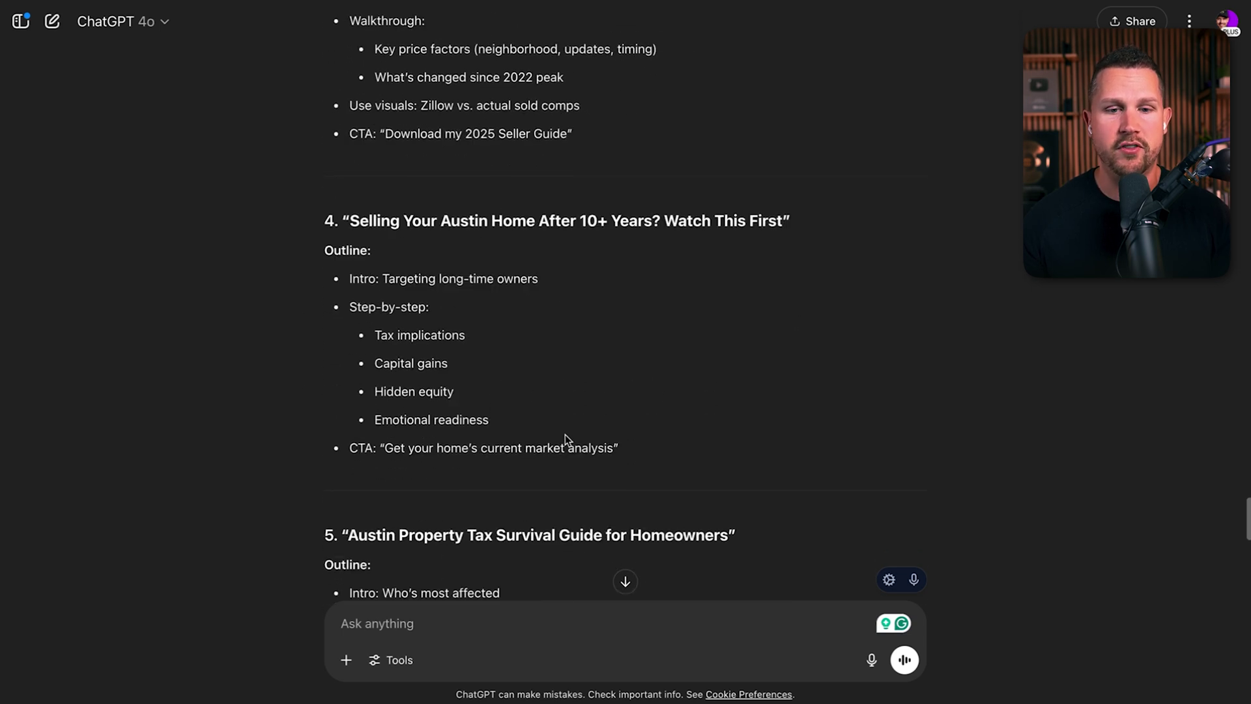
{"action": "scroll", "coordinate": [416, 287], "scroll_direction": "down", "scroll_amount": 3}
{"action": "scroll", "coordinate": [543, 391], "scroll_direction": "down", "scroll_amount": 4}
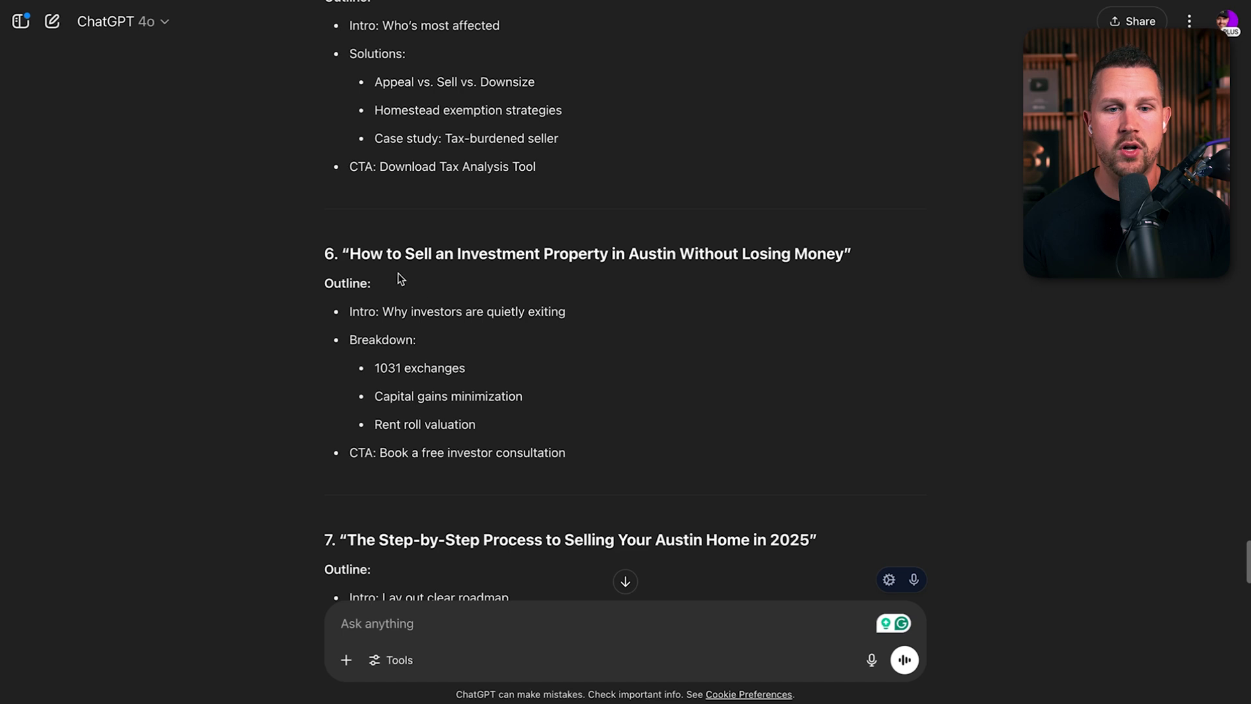
{"action": "scroll", "coordinate": [623, 414], "scroll_direction": "down", "scroll_amount": 4}
{"action": "scroll", "coordinate": [624, 411], "scroll_direction": "down", "scroll_amount": 2}
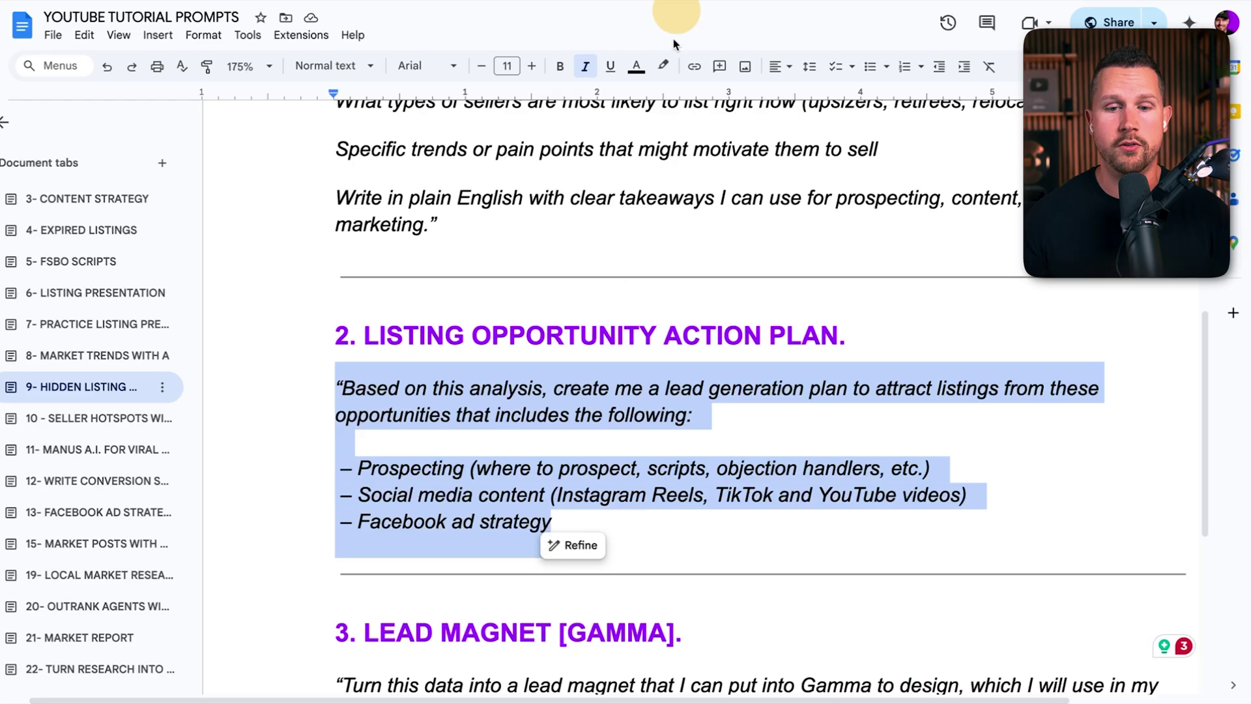
{"action": "scroll", "coordinate": [604, 368], "scroll_direction": "down", "scroll_amount": 5}
Copy the quoted Gamma lead-magnet prompt from Google Docs and send it to ChatGPT
{"action": "left_click_drag", "start_coordinate": [1062, 316], "coordinate": [302, 271]}
{"action": "key", "text": "ctrl+c"}
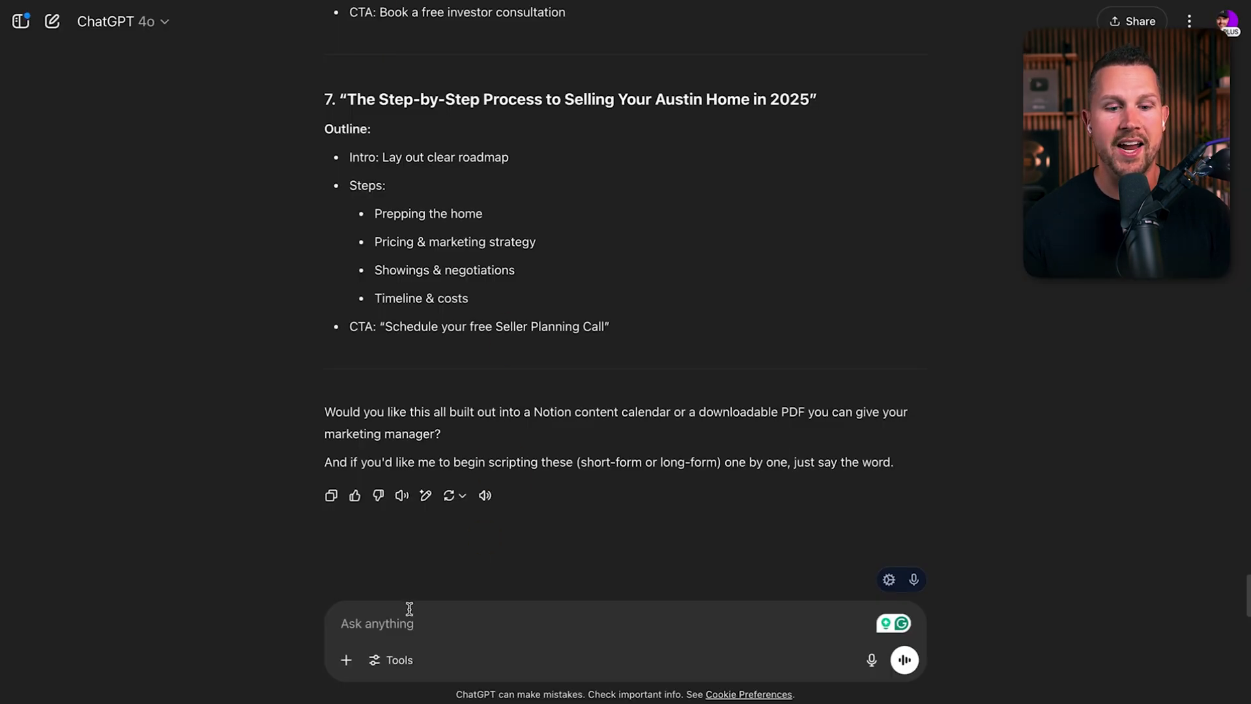
{"action": "left_click", "coordinate": [410, 609]}
{"action": "key", "text": "ctrl+v"}
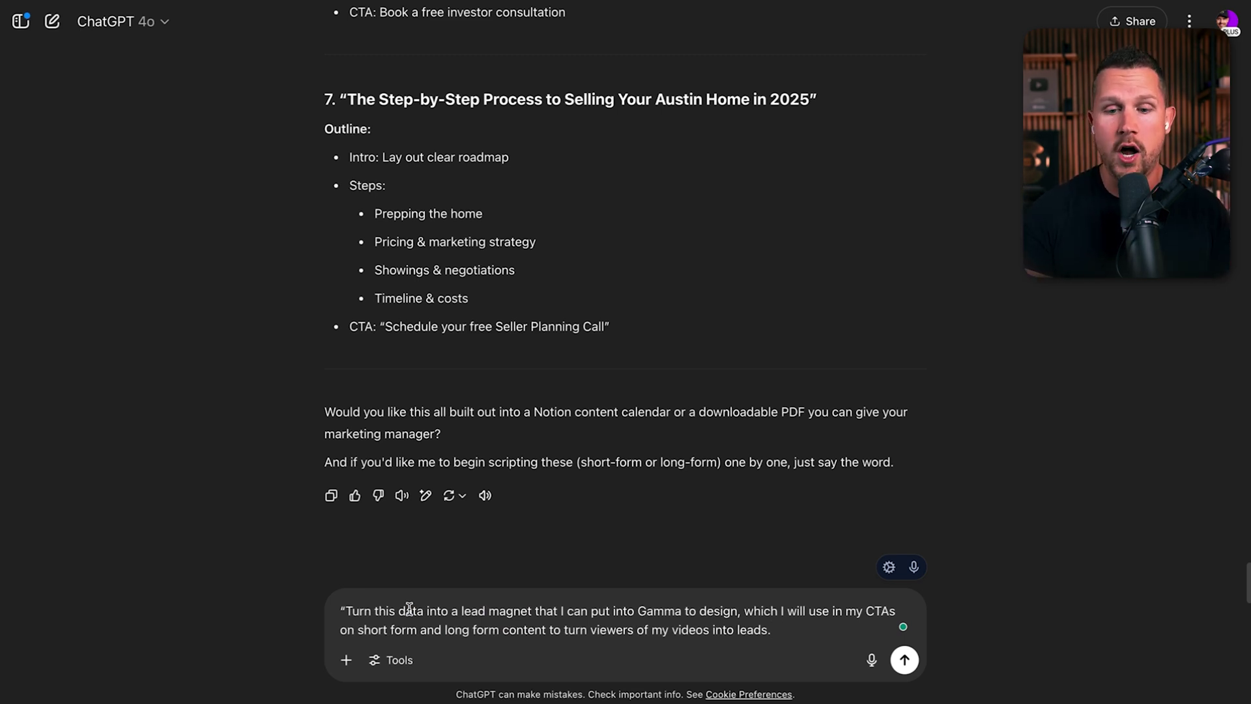
{"action": "key", "text": "Return"}
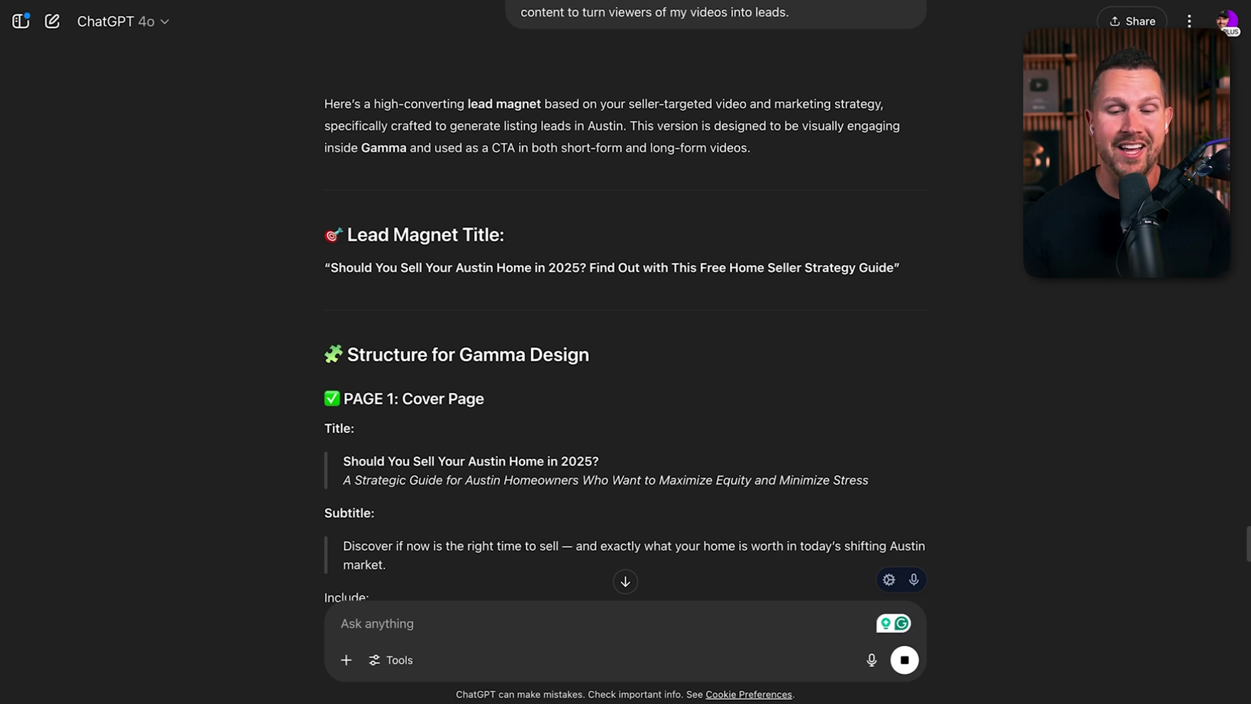
Read through the seven-page seller lead magnet outline and select its PAGE 1 section
{"action": "scroll", "coordinate": [346, 376], "scroll_direction": "down", "scroll_amount": 1}
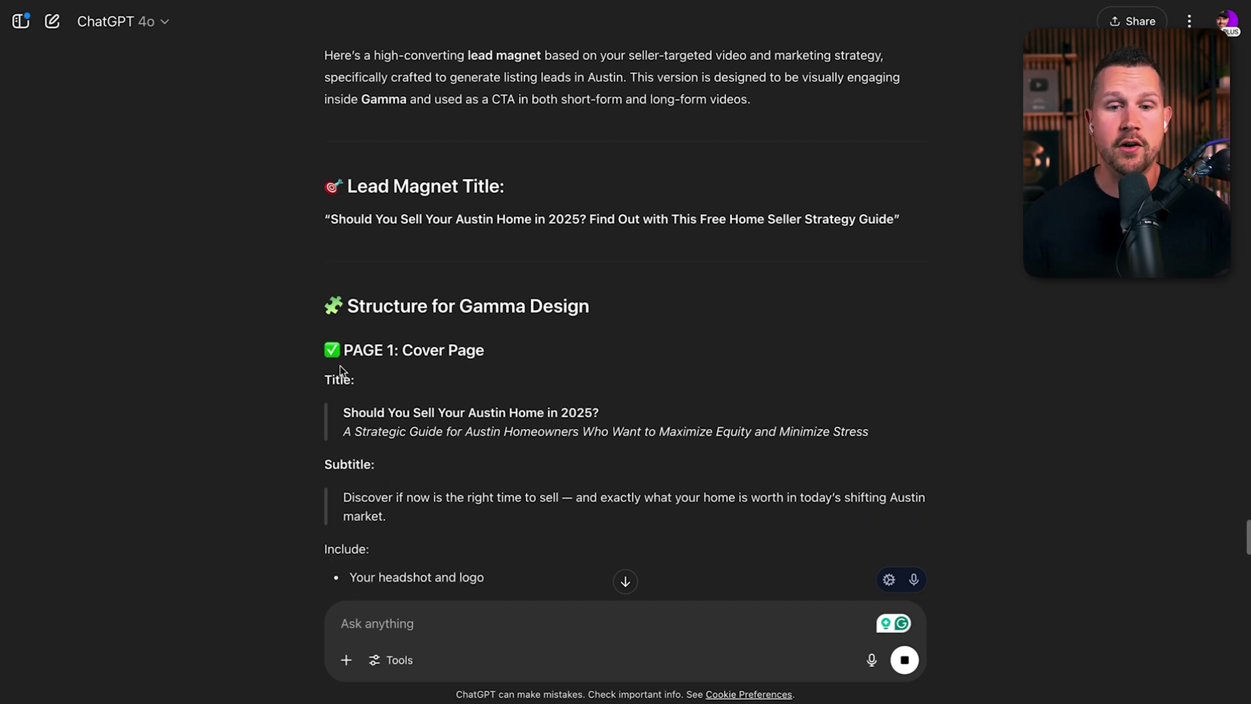
{"action": "scroll", "coordinate": [326, 362], "scroll_direction": "down", "scroll_amount": 2}
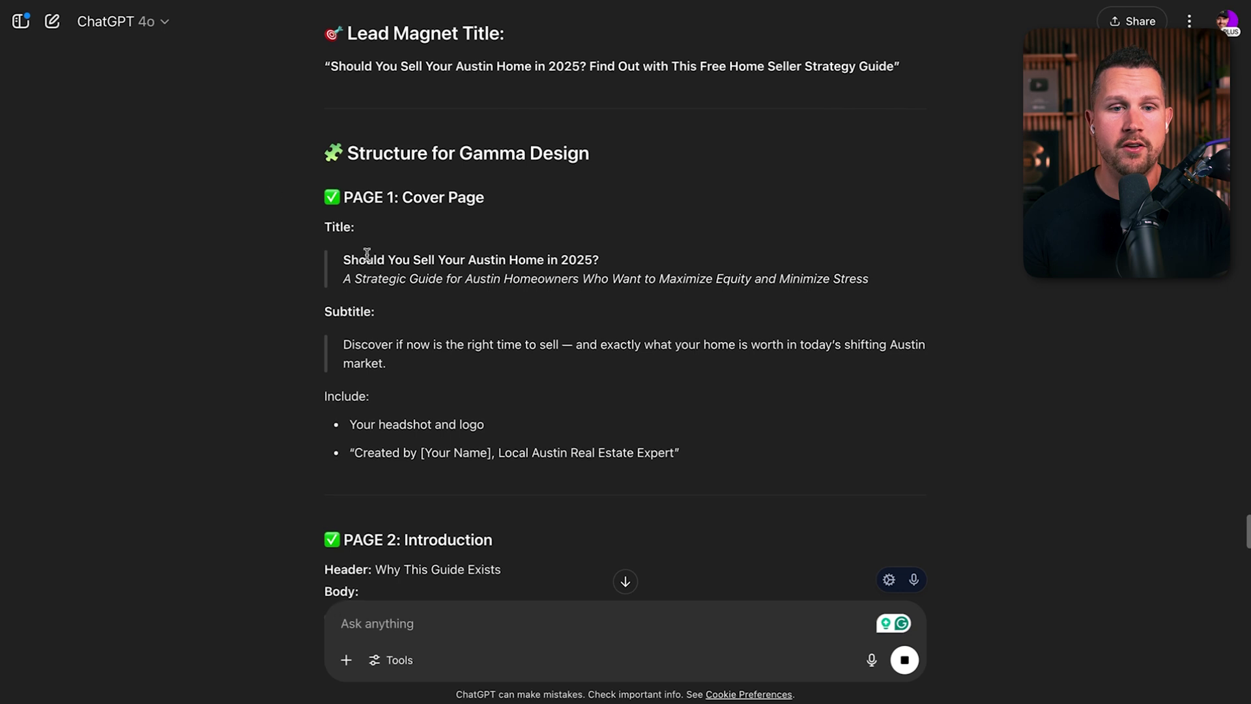
{"action": "scroll", "coordinate": [391, 365], "scroll_direction": "down", "scroll_amount": 5}
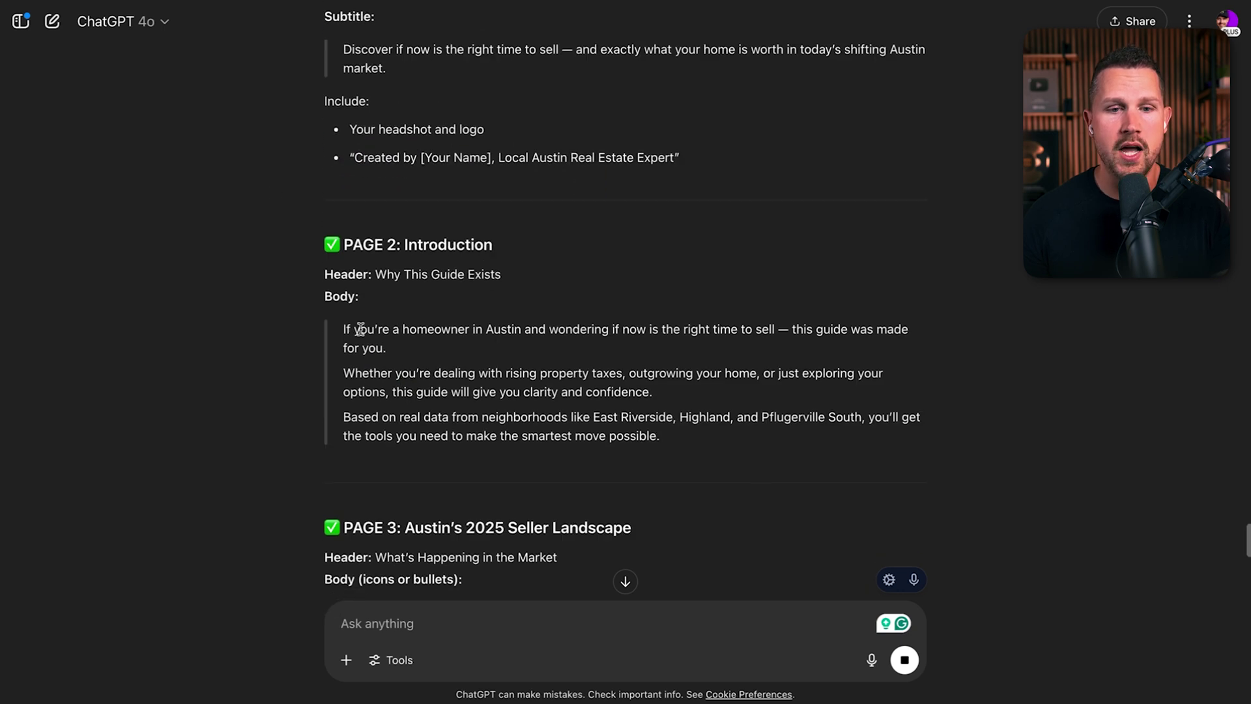
{"action": "scroll", "coordinate": [365, 457], "scroll_direction": "down", "scroll_amount": 2}
{"action": "scroll", "coordinate": [385, 391], "scroll_direction": "down", "scroll_amount": 2}
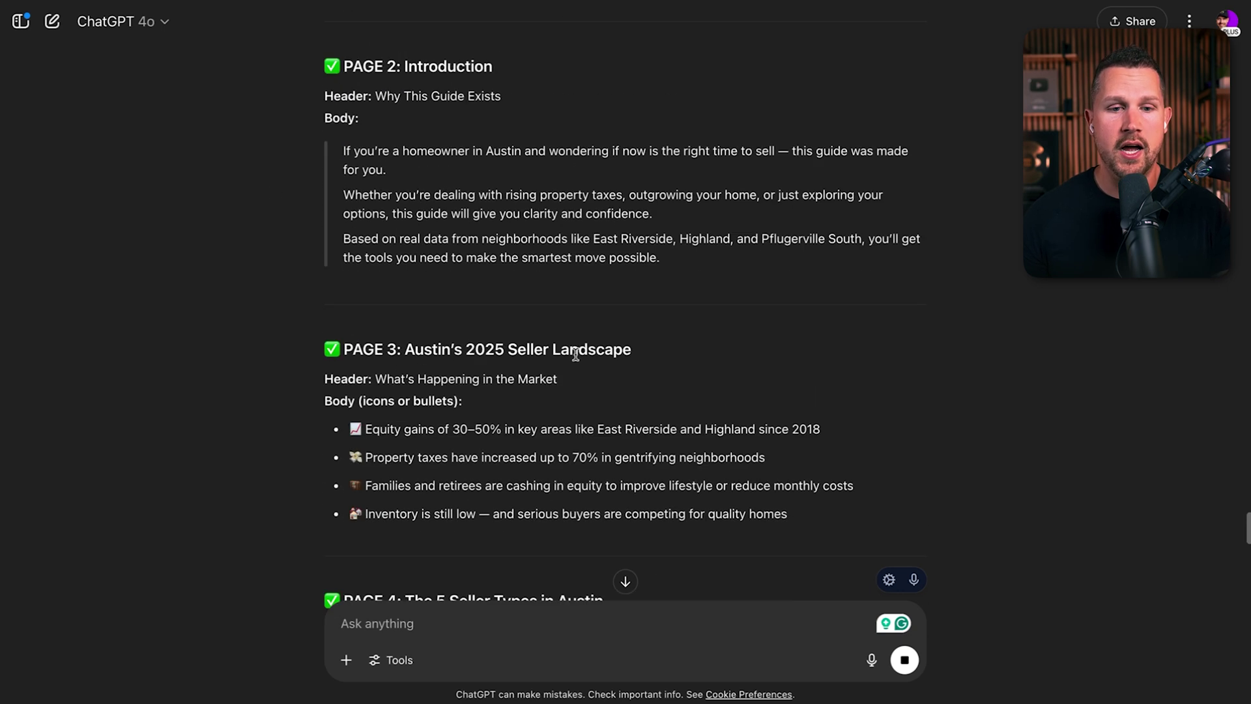
{"action": "scroll", "coordinate": [576, 355], "scroll_direction": "down", "scroll_amount": 1}
{"action": "scroll", "coordinate": [544, 358], "scroll_direction": "down", "scroll_amount": 4}
{"action": "scroll", "coordinate": [486, 368], "scroll_direction": "down", "scroll_amount": 1}
{"action": "scroll", "coordinate": [479, 369], "scroll_direction": "down", "scroll_amount": 3}
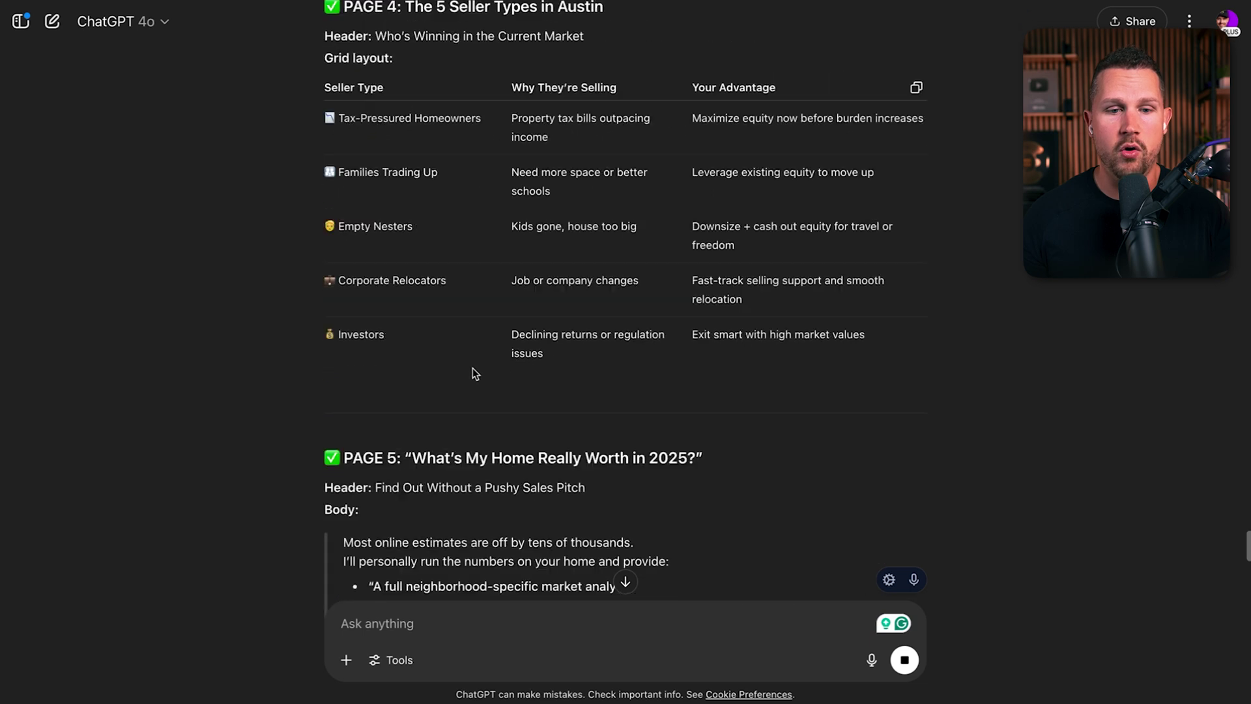
{"action": "scroll", "coordinate": [472, 368], "scroll_direction": "down", "scroll_amount": 1}
{"action": "scroll", "coordinate": [472, 367], "scroll_direction": "down", "scroll_amount": 2}
{"action": "scroll", "coordinate": [472, 368], "scroll_direction": "down", "scroll_amount": 1}
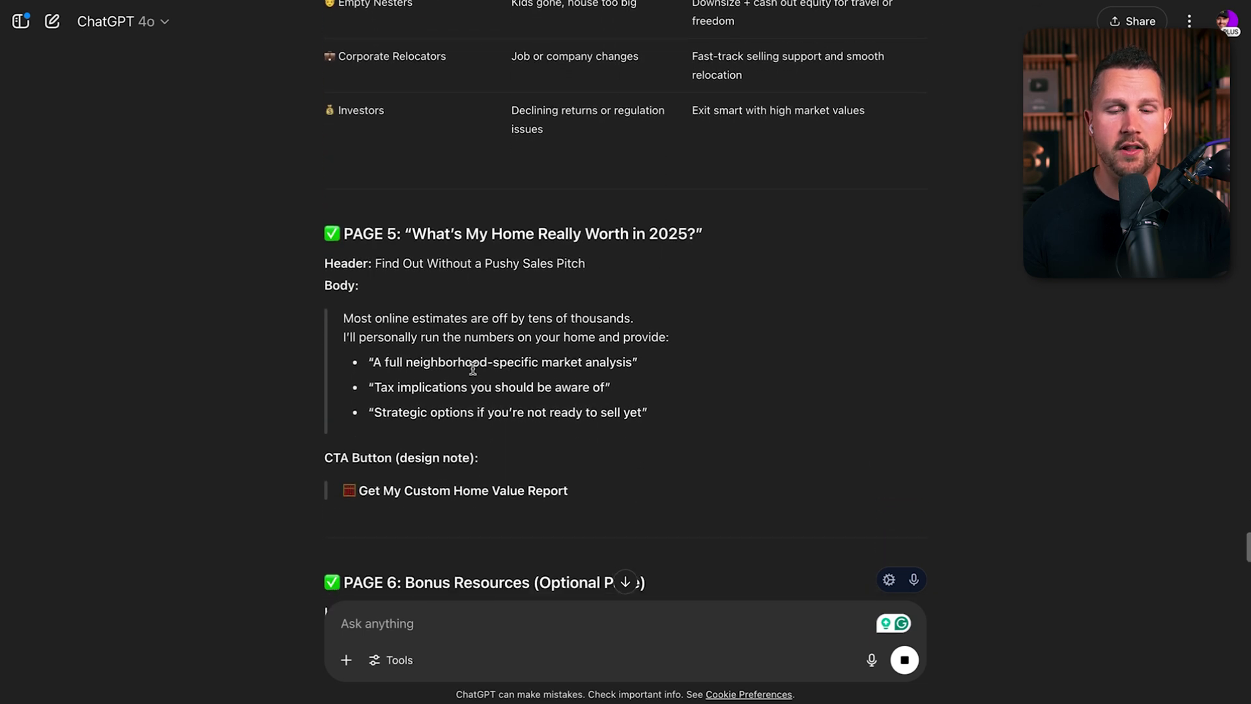
{"action": "scroll", "coordinate": [472, 368], "scroll_direction": "down", "scroll_amount": 3}
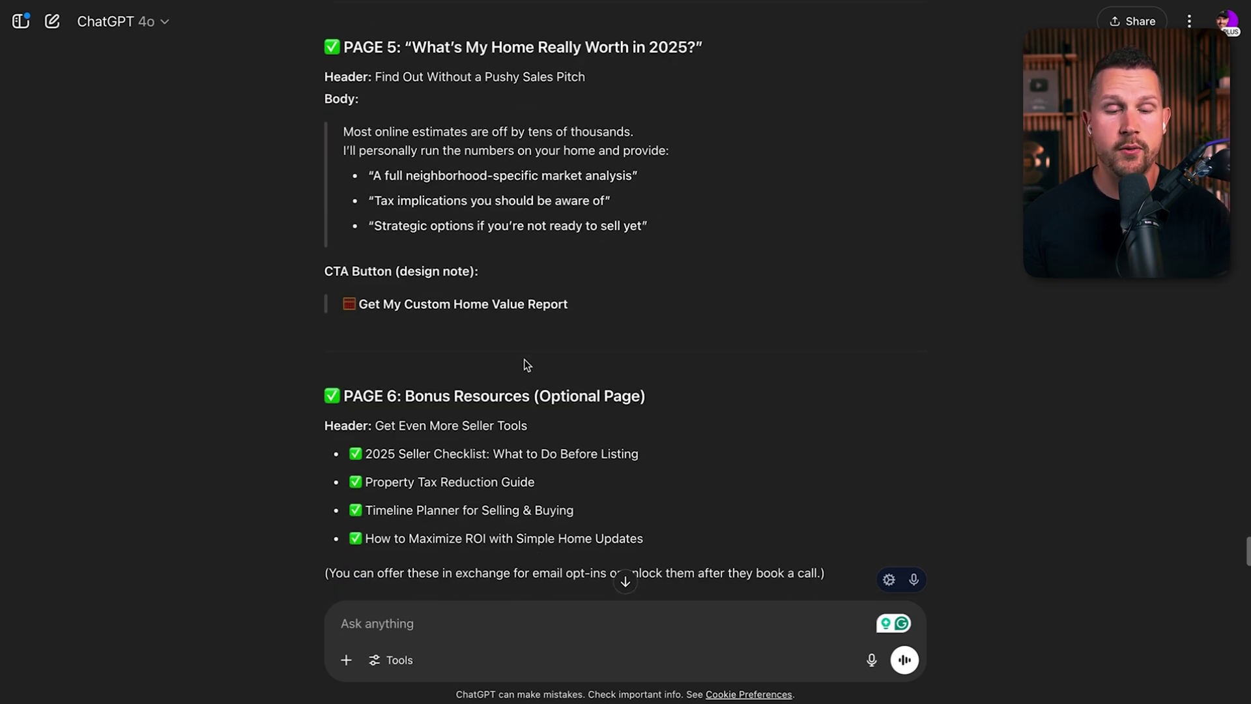
{"action": "scroll", "coordinate": [525, 363], "scroll_direction": "down", "scroll_amount": 3}
{"action": "scroll", "coordinate": [516, 363], "scroll_direction": "down", "scroll_amount": 2}
{"action": "scroll", "coordinate": [398, 306], "scroll_direction": "down", "scroll_amount": 2}
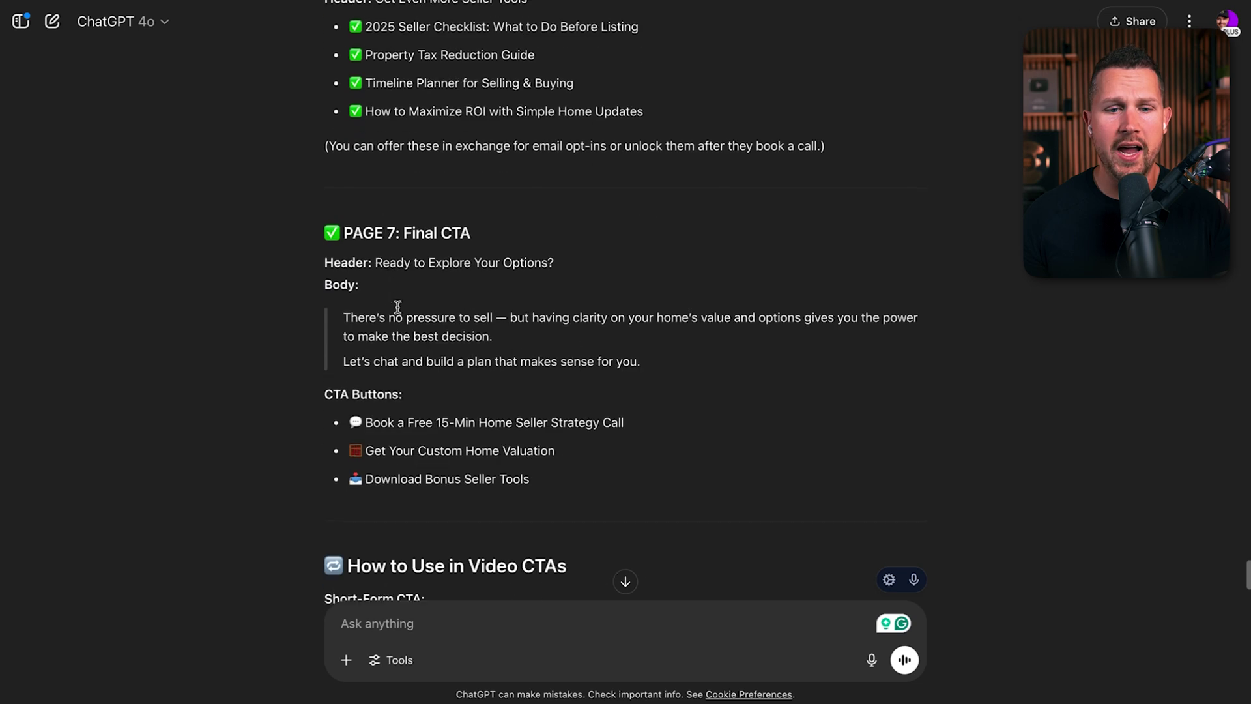
{"action": "scroll", "coordinate": [399, 311], "scroll_direction": "down", "scroll_amount": 3}
{"action": "scroll", "coordinate": [398, 308], "scroll_direction": "up", "scroll_amount": 10}
{"action": "scroll", "coordinate": [396, 306], "scroll_direction": "up", "scroll_amount": 10}
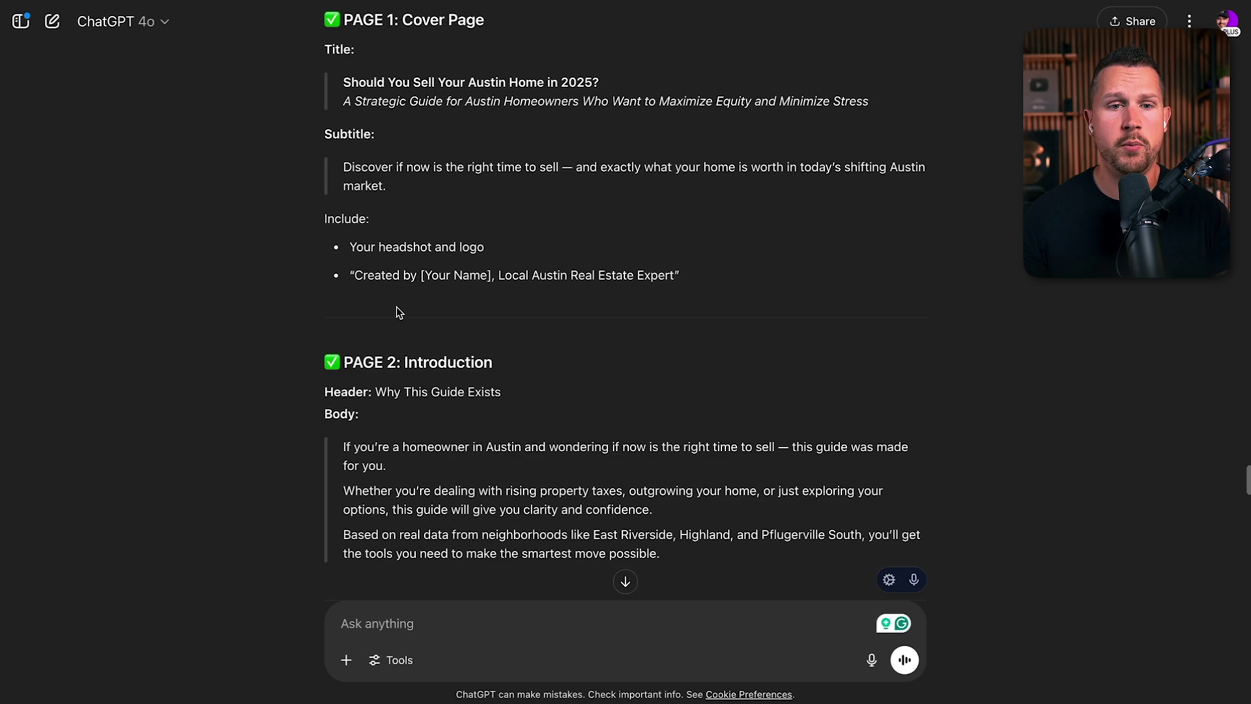
{"action": "scroll", "coordinate": [395, 306], "scroll_direction": "up", "scroll_amount": 5}
{"action": "scroll", "coordinate": [391, 307], "scroll_direction": "up", "scroll_amount": 4}
{"action": "scroll", "coordinate": [384, 313], "scroll_direction": "down", "scroll_amount": 1}
{"action": "scroll", "coordinate": [373, 316], "scroll_direction": "down", "scroll_amount": 1}
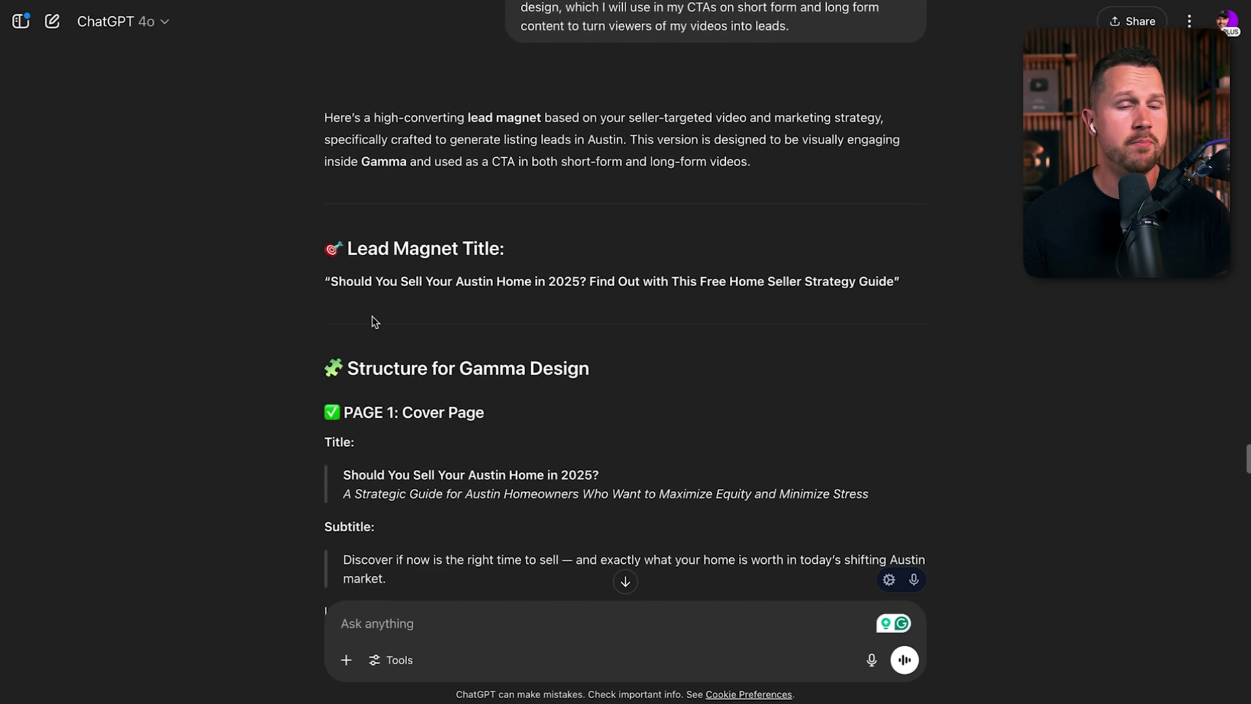
{"action": "scroll", "coordinate": [373, 315], "scroll_direction": "down", "scroll_amount": 2}
{"action": "scroll", "coordinate": [372, 316], "scroll_direction": "down", "scroll_amount": 1}
{"action": "mouse_move", "coordinate": [329, 269]}
{"action": "left_mouse_down"}
{"action": "mouse_move", "coordinate": [520, 458]}
{"action": "mouse_move", "coordinate": [627, 455]}
{"action": "mouse_move", "coordinate": [623, 478]}
{"action": "mouse_move", "coordinate": [647, 403]}
{"action": "mouse_move", "coordinate": [648, 449]}
{"action": "left_mouse_up"}
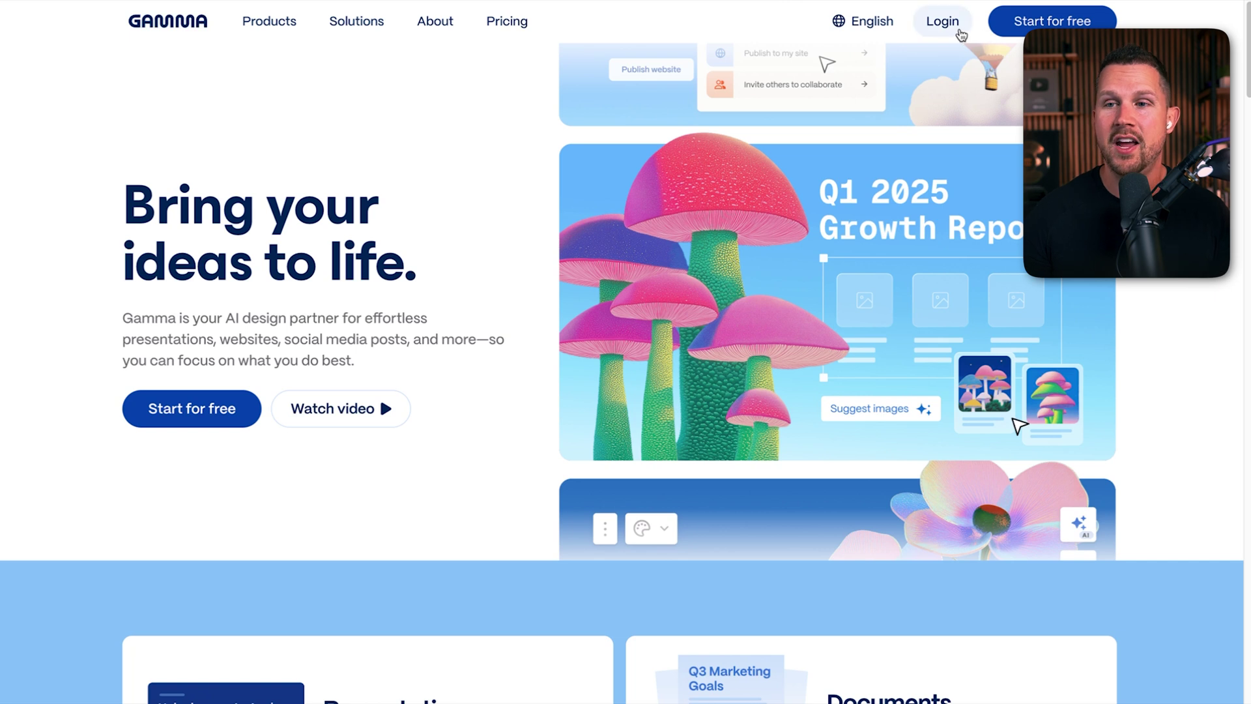
Log in to Gamma and continue into the workspace's Gammas dashboard
{"action": "left_click", "coordinate": [952, 28]}
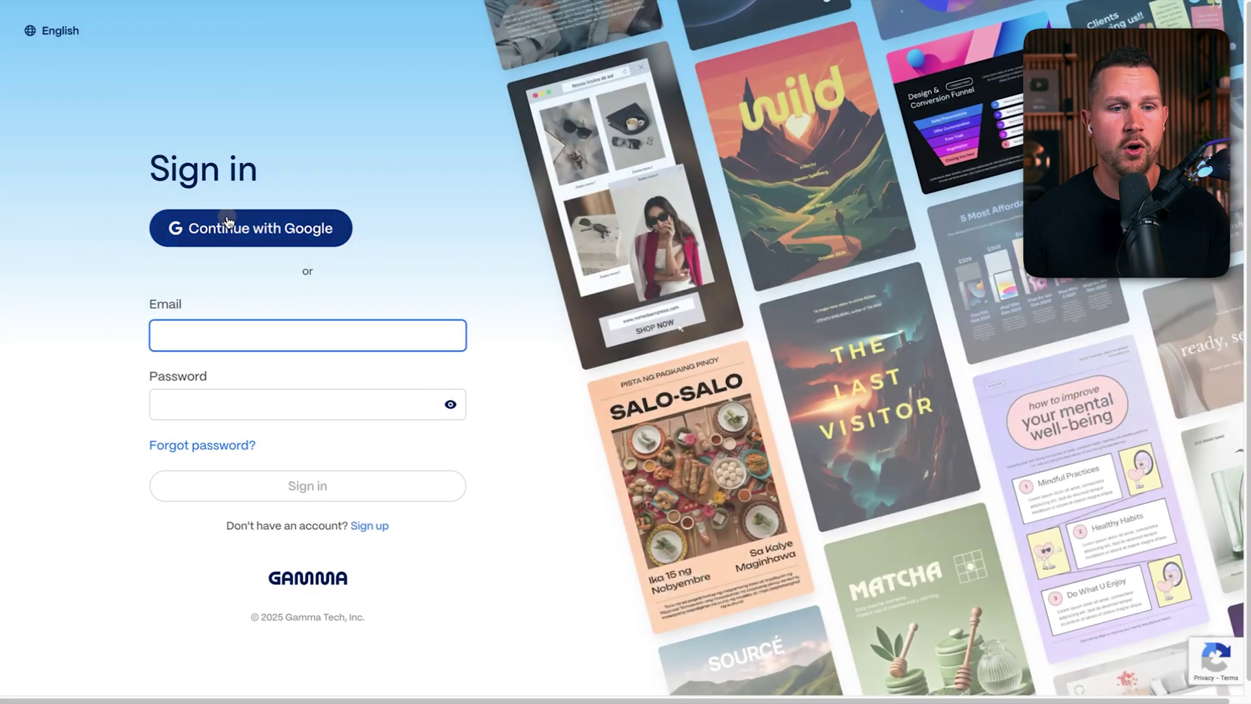
{"action": "left_click", "coordinate": [230, 225]}
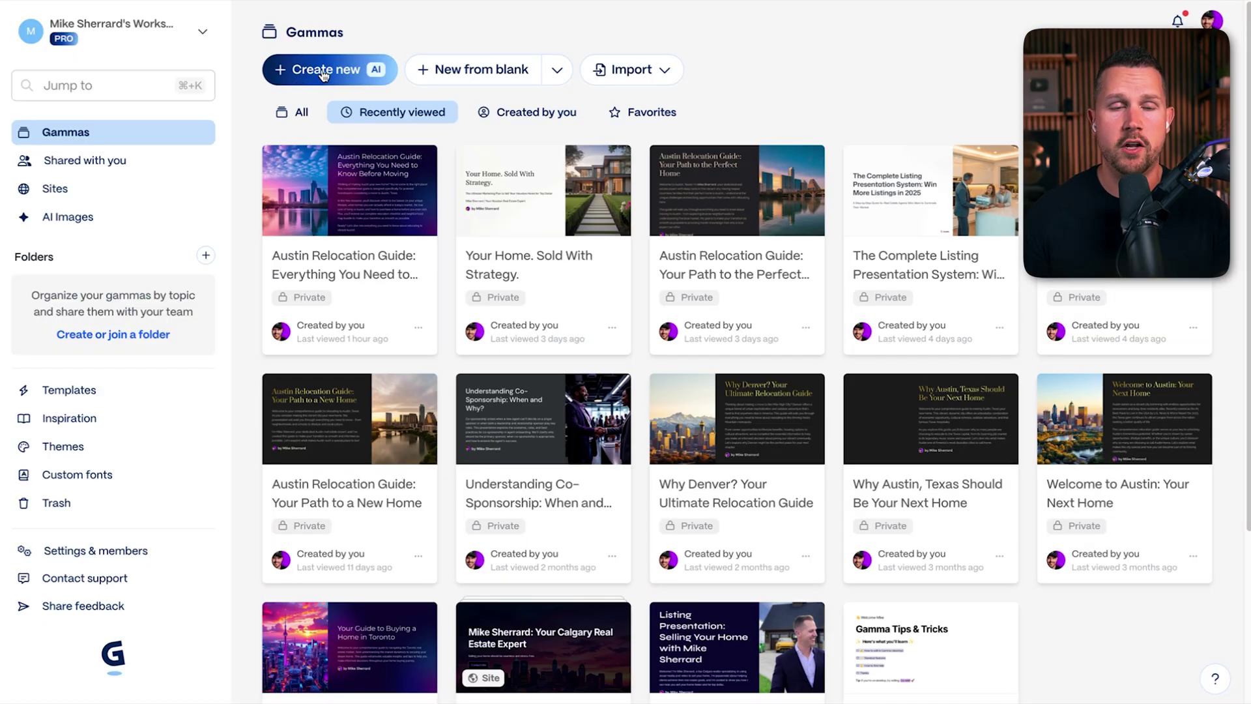
Create an AI presentation from the pasted Austin home seller guide outline
{"action": "left_click", "coordinate": [323, 73]}
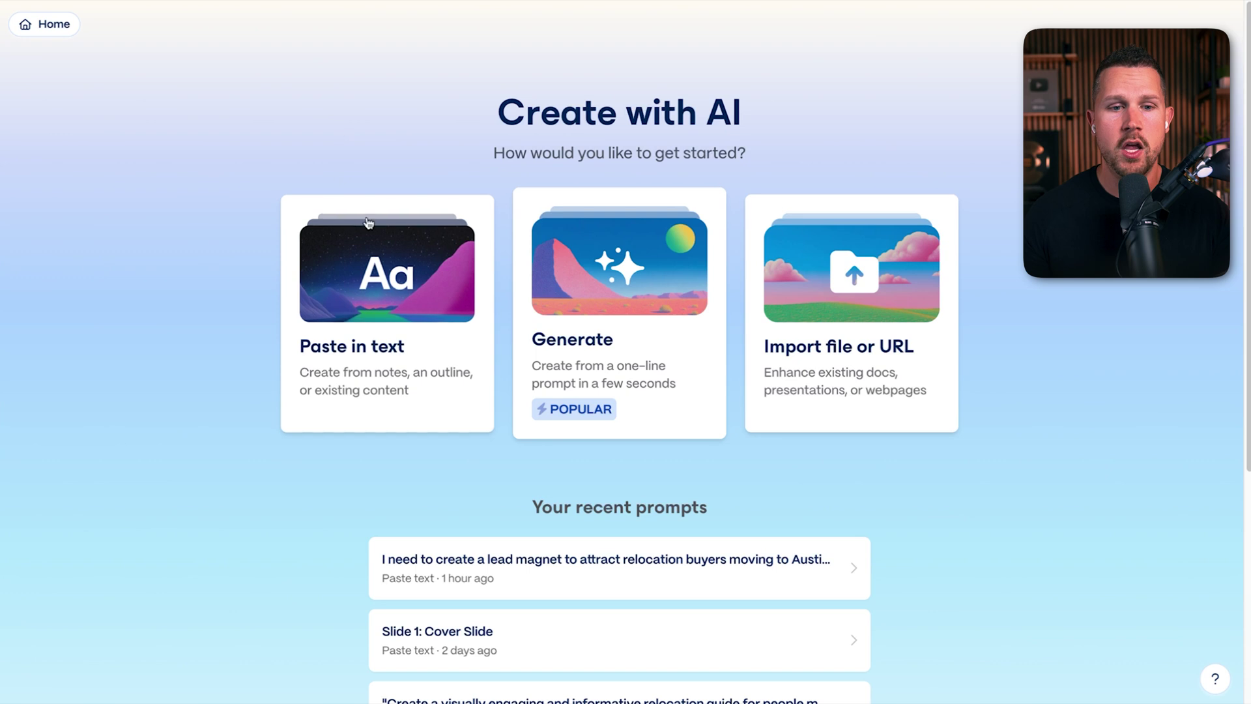
{"action": "left_click", "coordinate": [374, 298]}
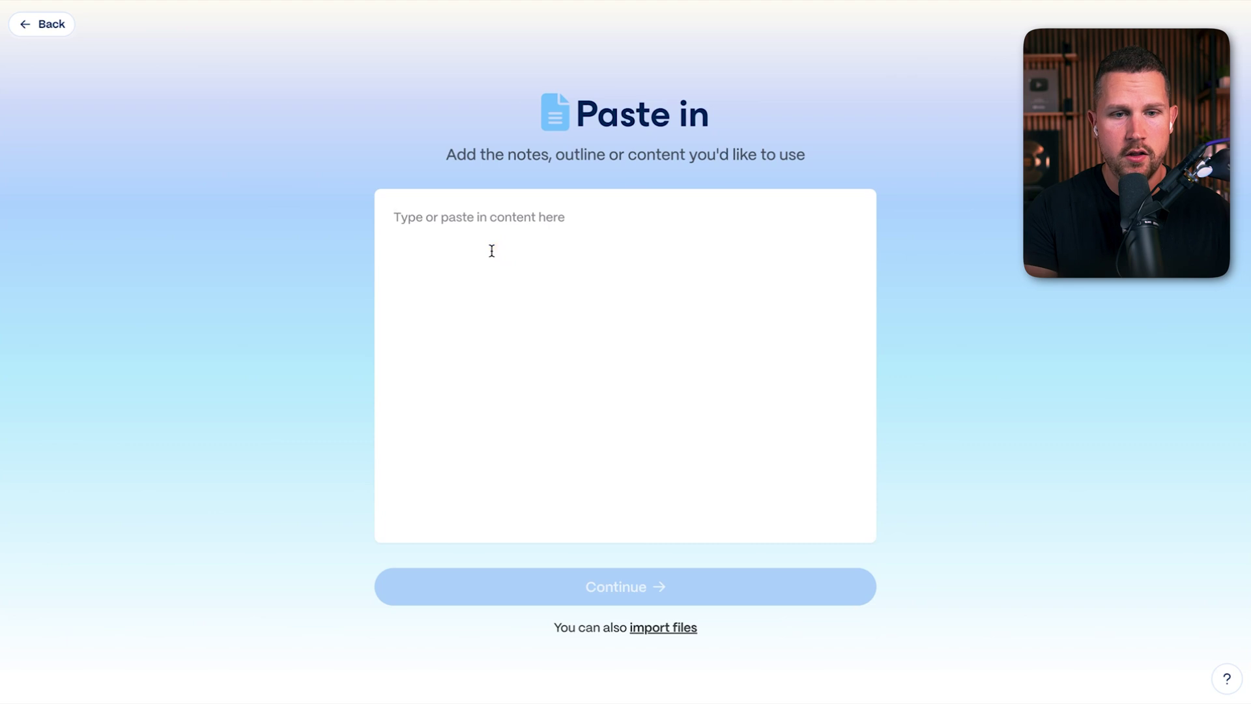
{"action": "type", "text": "T"}
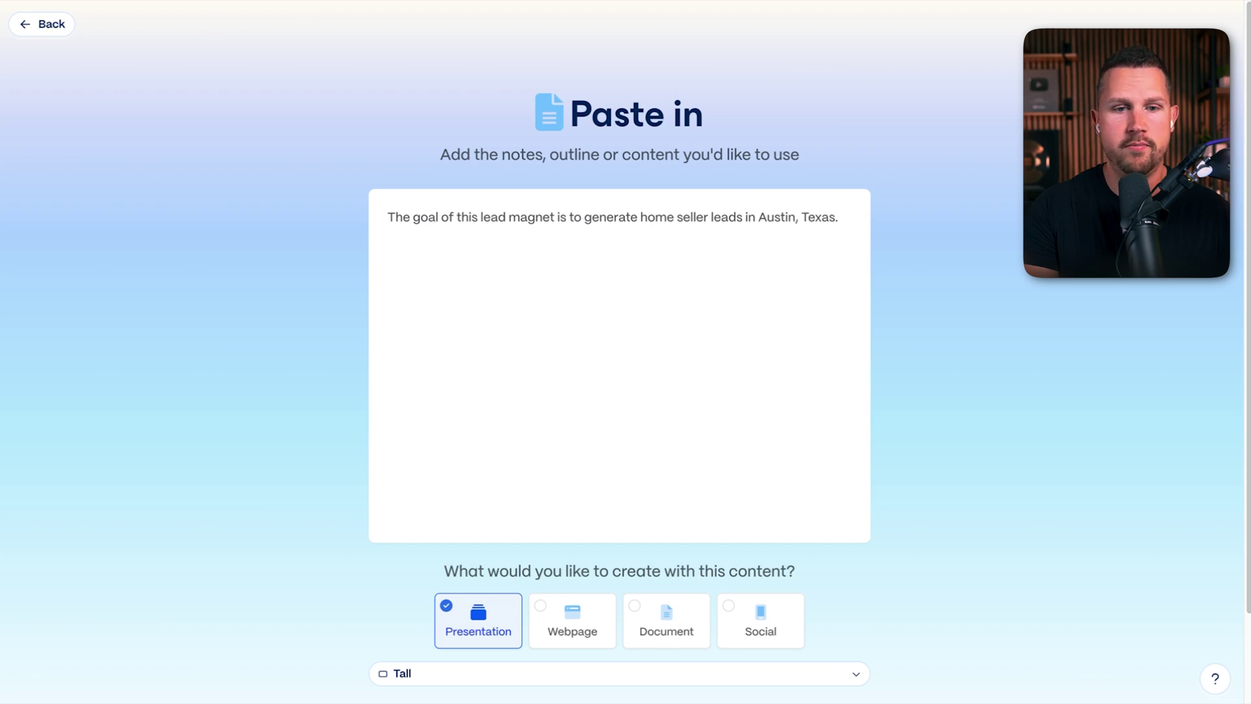
{"action": "key", "text": "ctrl+v"}
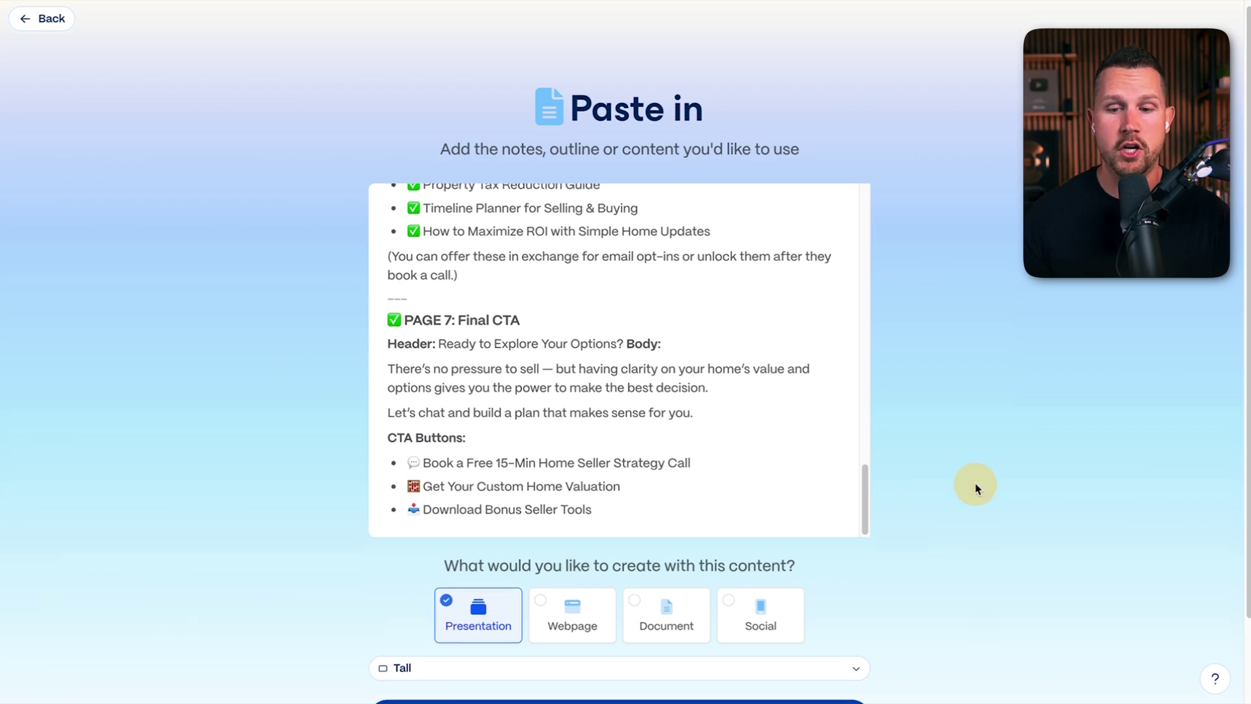
{"action": "scroll", "coordinate": [818, 471], "scroll_direction": "down", "scroll_amount": 2}
{"action": "left_click", "coordinate": [622, 618]}
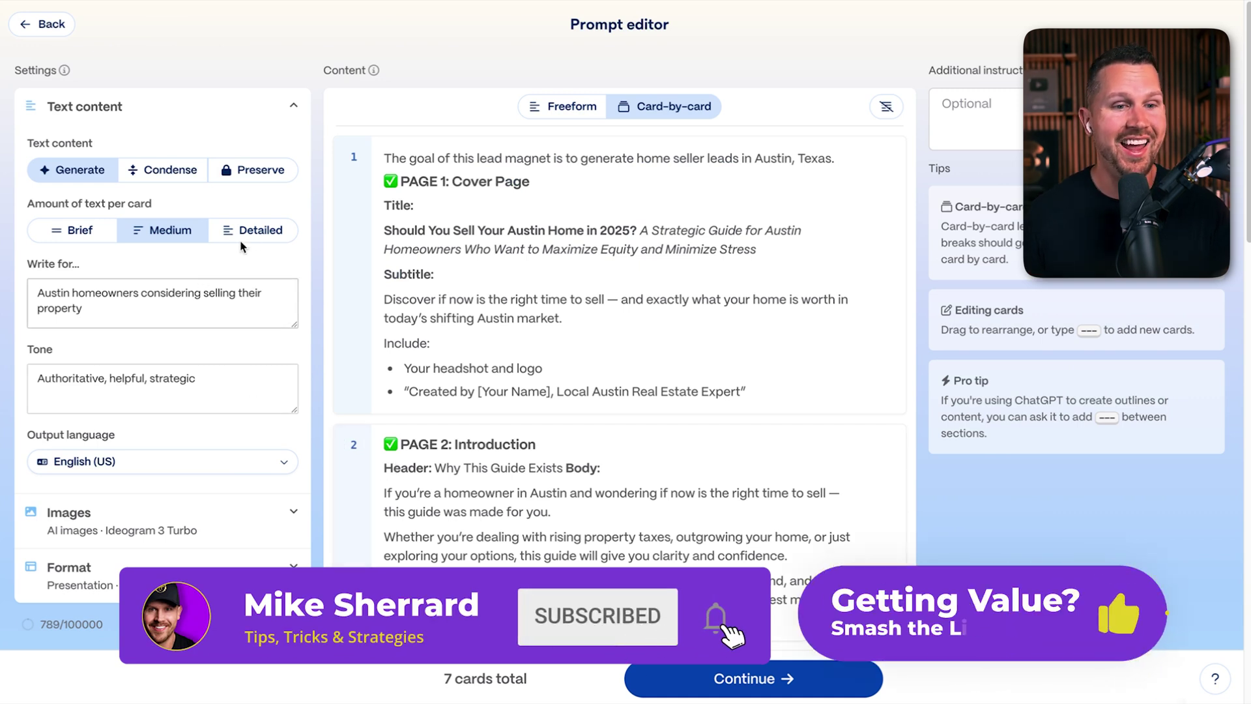
Set the amount of text per card to Detailed and go on to theme selection
{"action": "left_click", "coordinate": [261, 232]}
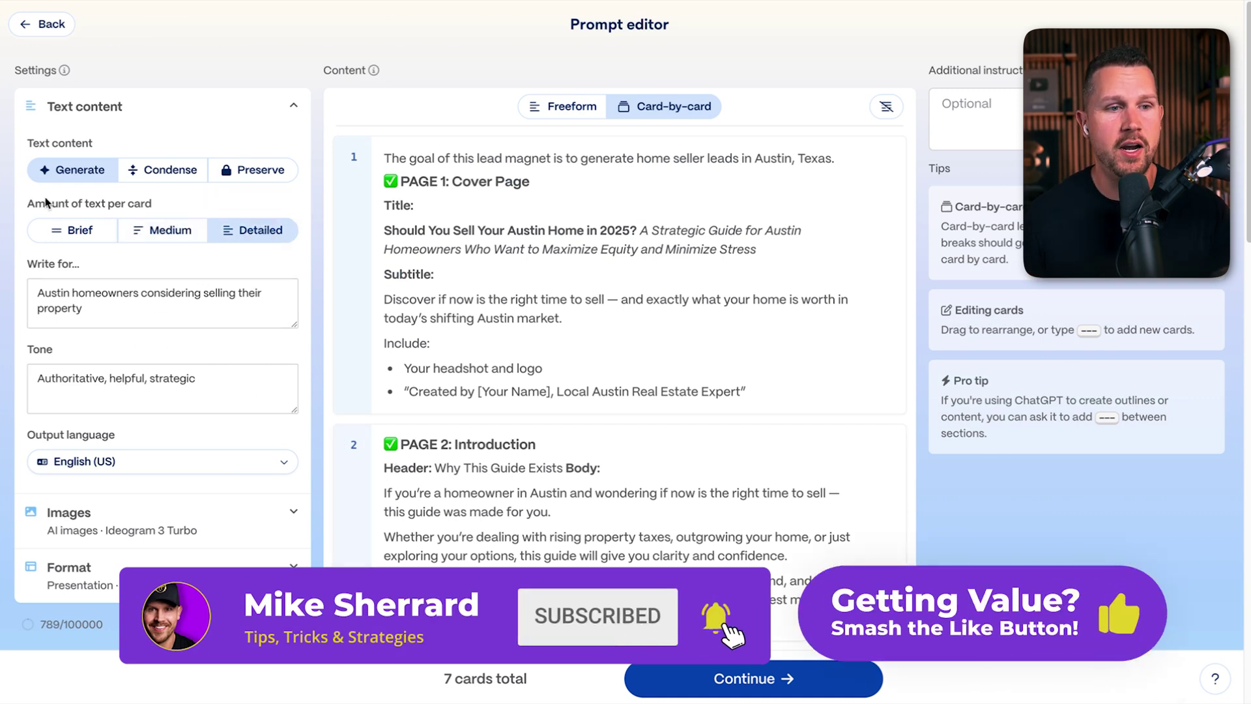
{"action": "left_click_drag", "start_coordinate": [32, 207], "coordinate": [190, 211]}
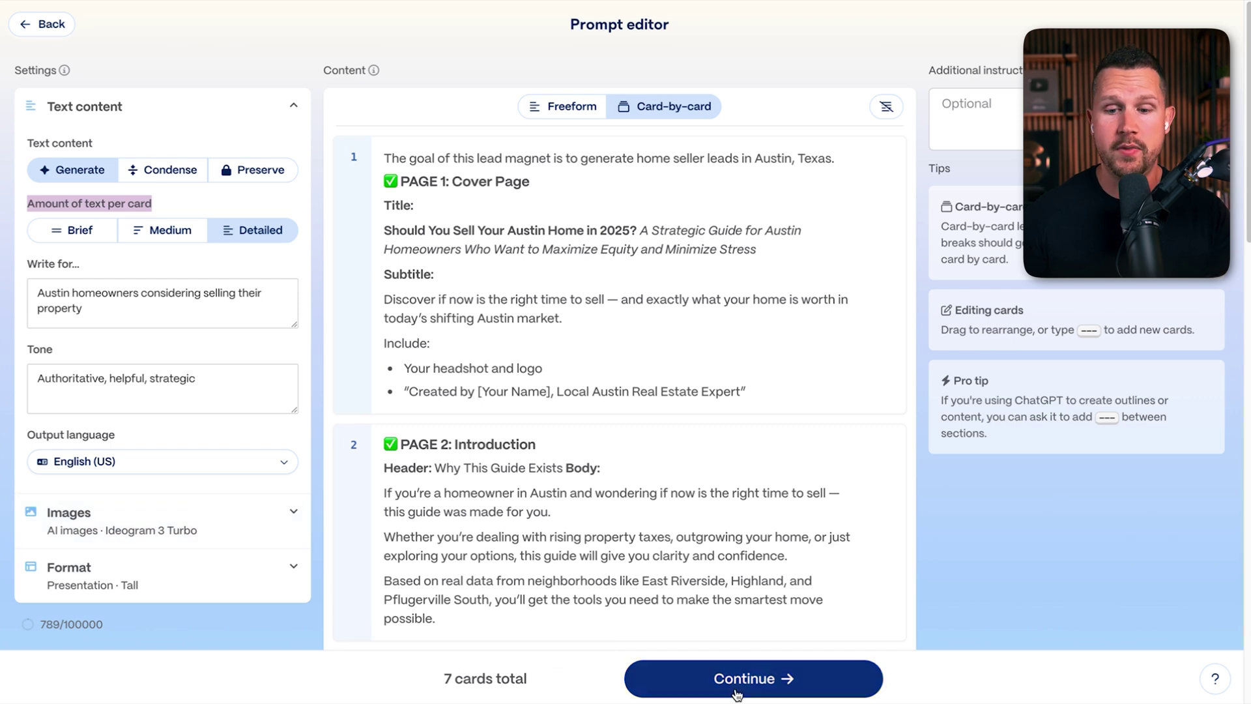
{"action": "left_click", "coordinate": [755, 682]}
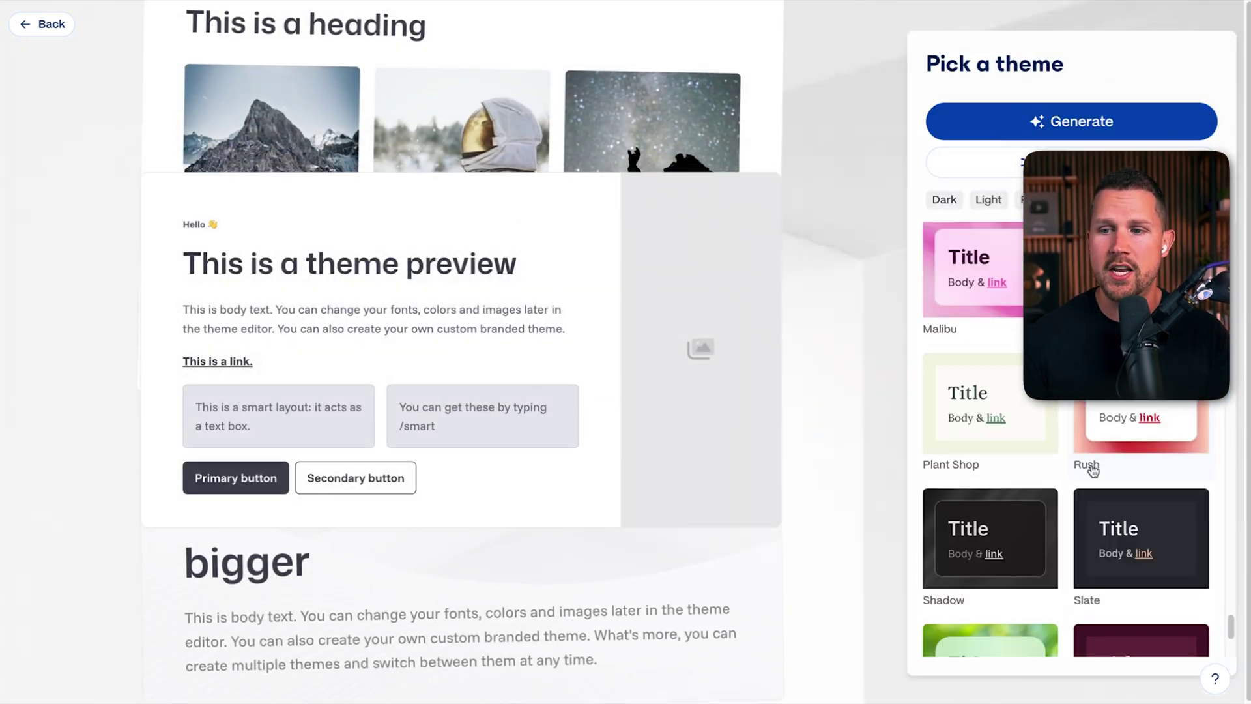
Preview Dark and Light theme filters, clear both, and generate the presentation
{"action": "left_click", "coordinate": [932, 201]}
{"action": "left_click", "coordinate": [989, 199]}
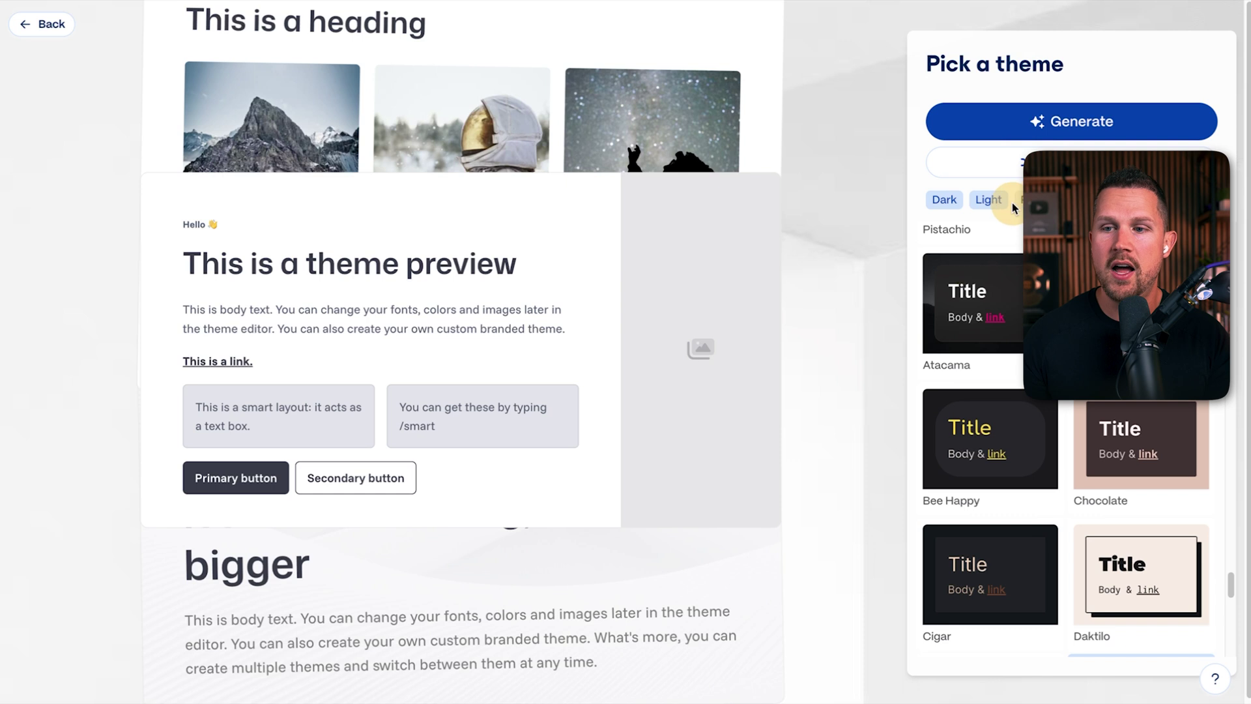
{"action": "left_click", "coordinate": [989, 200]}
{"action": "left_click", "coordinate": [946, 200]}
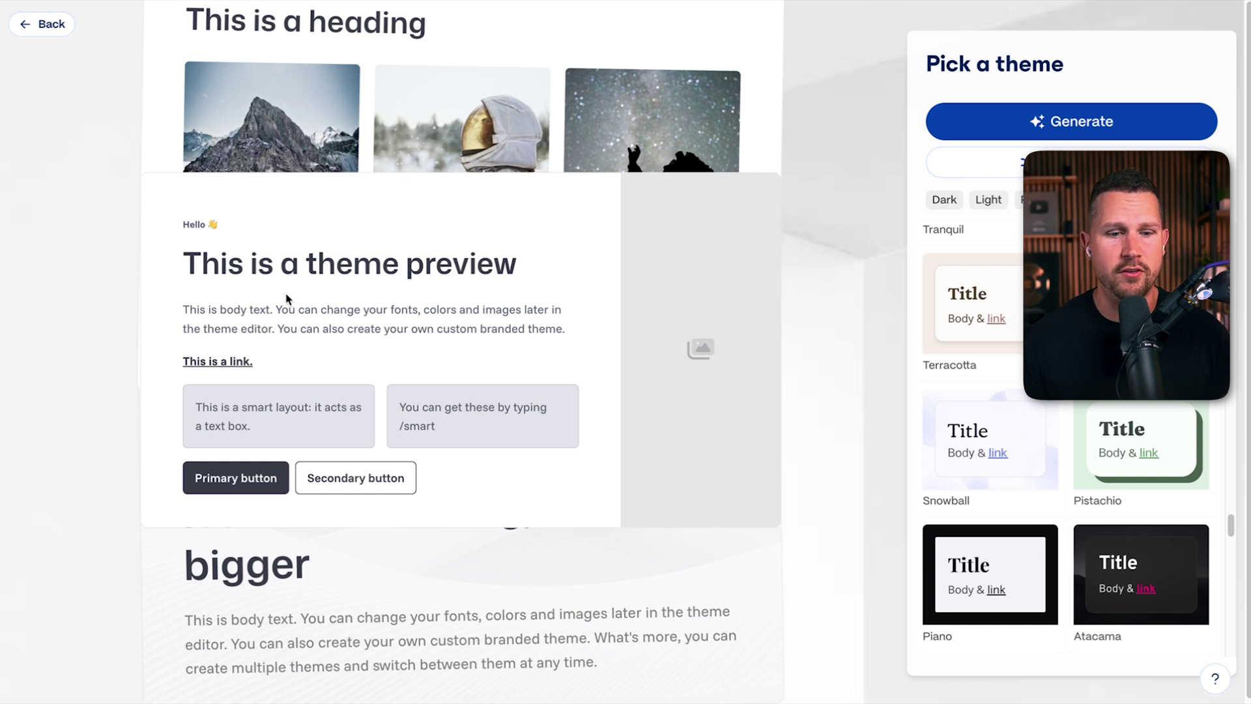
{"action": "left_click", "coordinate": [1042, 122]}
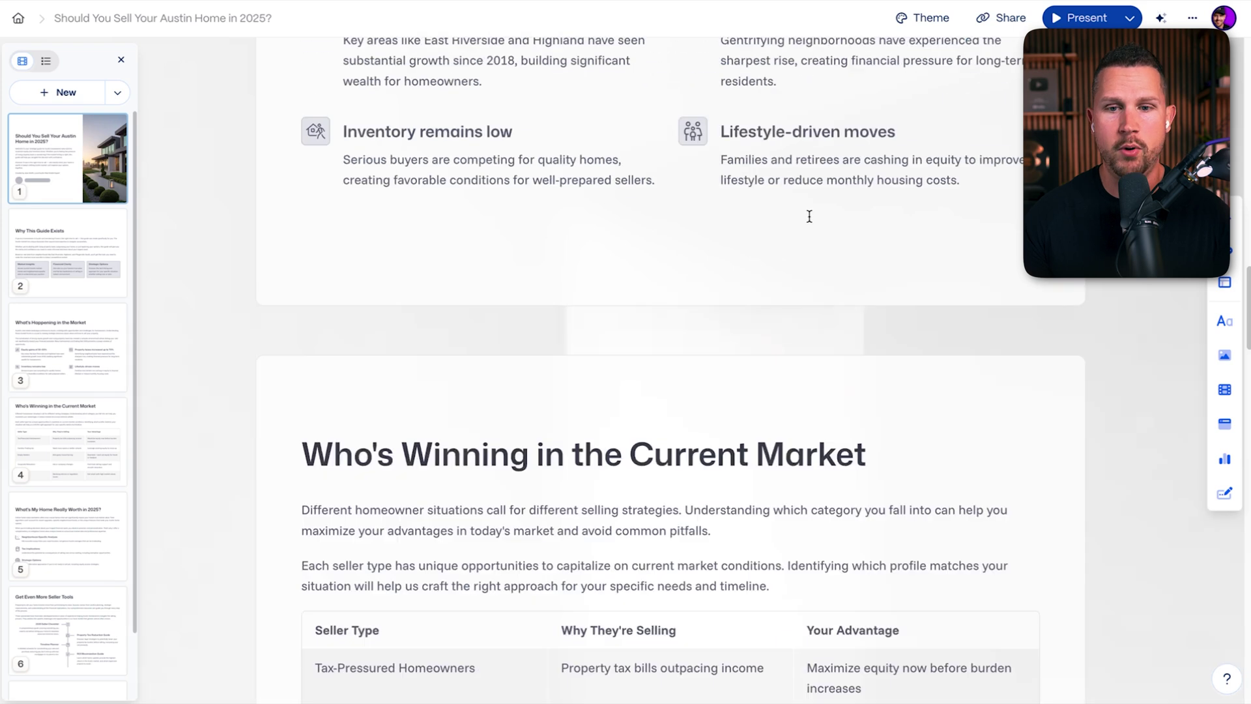
Scroll from the title slide through 'Why This Guide Exists' to 'Who's Winning in the Current Market'
{"action": "scroll", "coordinate": [808, 218], "scroll_direction": "up", "scroll_amount": 20}
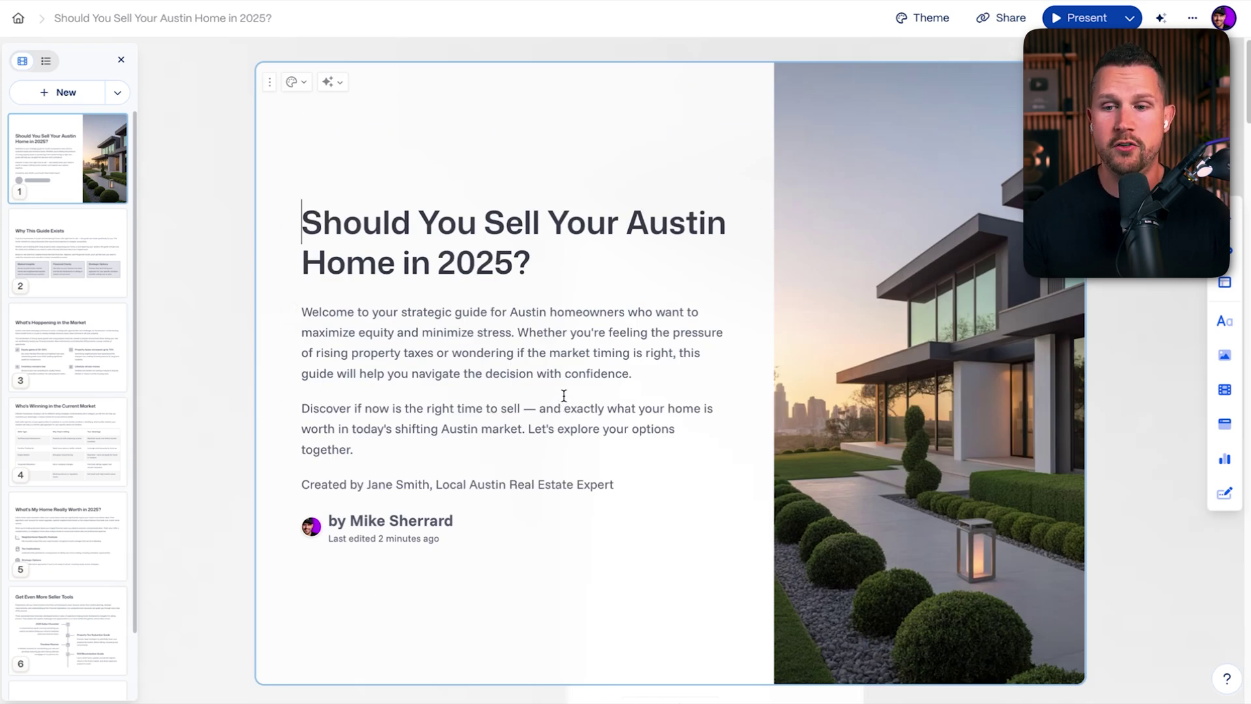
{"action": "scroll", "coordinate": [564, 396], "scroll_direction": "down", "scroll_amount": 7}
{"action": "scroll", "coordinate": [564, 394], "scroll_direction": "down", "scroll_amount": 3}
{"action": "scroll", "coordinate": [564, 392], "scroll_direction": "down", "scroll_amount": 4}
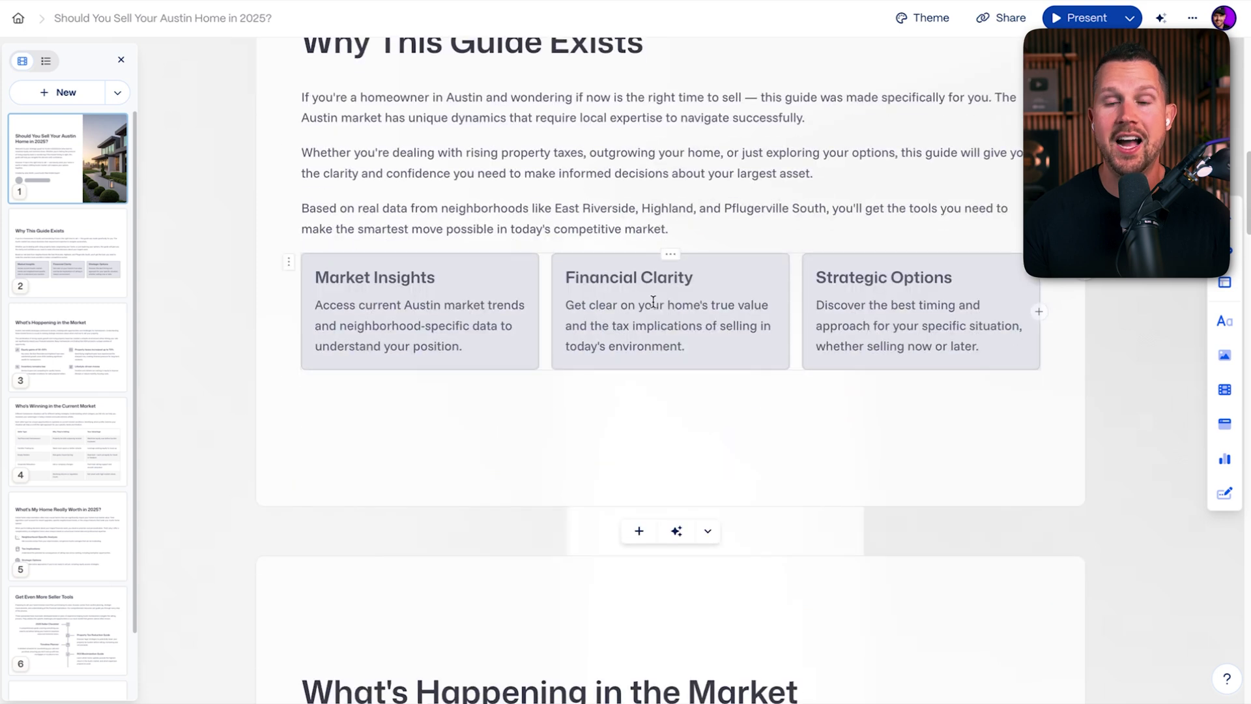
{"action": "scroll", "coordinate": [654, 303], "scroll_direction": "down", "scroll_amount": 2}
{"action": "scroll", "coordinate": [654, 303], "scroll_direction": "down", "scroll_amount": 4}
{"action": "scroll", "coordinate": [654, 303], "scroll_direction": "down", "scroll_amount": 4}
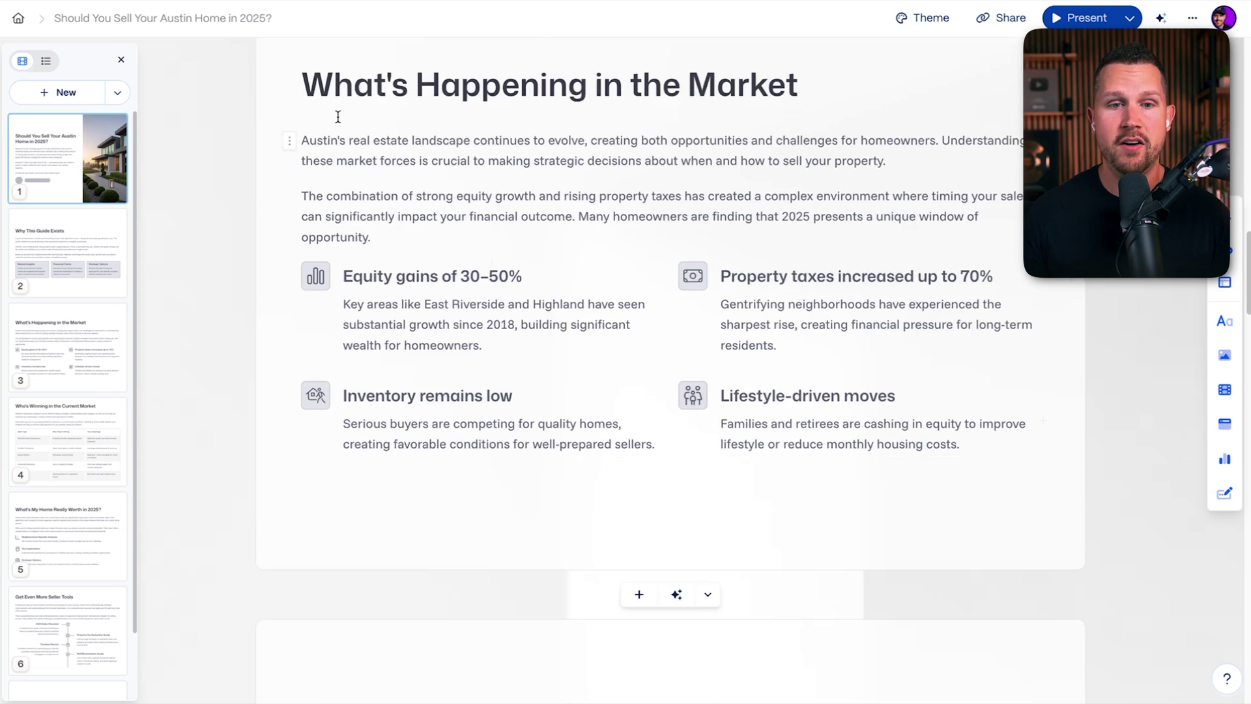
{"action": "scroll", "coordinate": [399, 104], "scroll_direction": "down", "scroll_amount": 1}
{"action": "scroll", "coordinate": [546, 187], "scroll_direction": "down", "scroll_amount": 2}
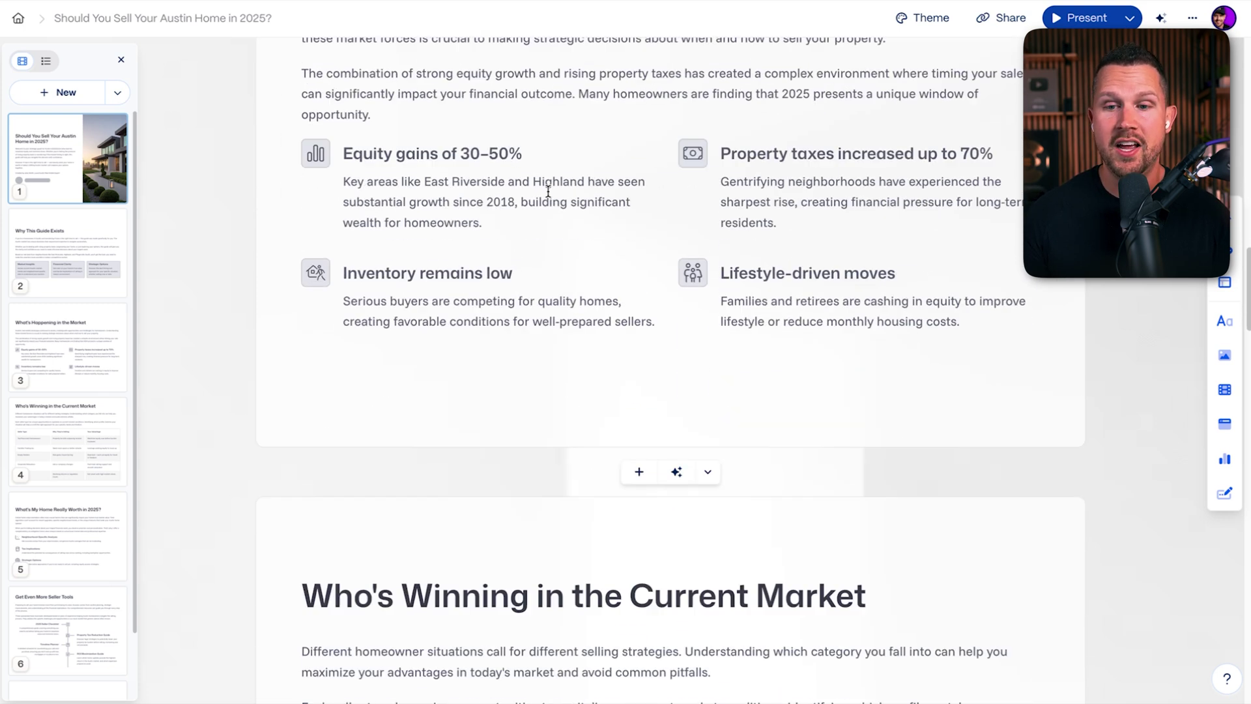
{"action": "scroll", "coordinate": [541, 186], "scroll_direction": "down", "scroll_amount": 3}
{"action": "scroll", "coordinate": [539, 187], "scroll_direction": "down", "scroll_amount": 4}
{"action": "scroll", "coordinate": [540, 187], "scroll_direction": "down", "scroll_amount": 1}
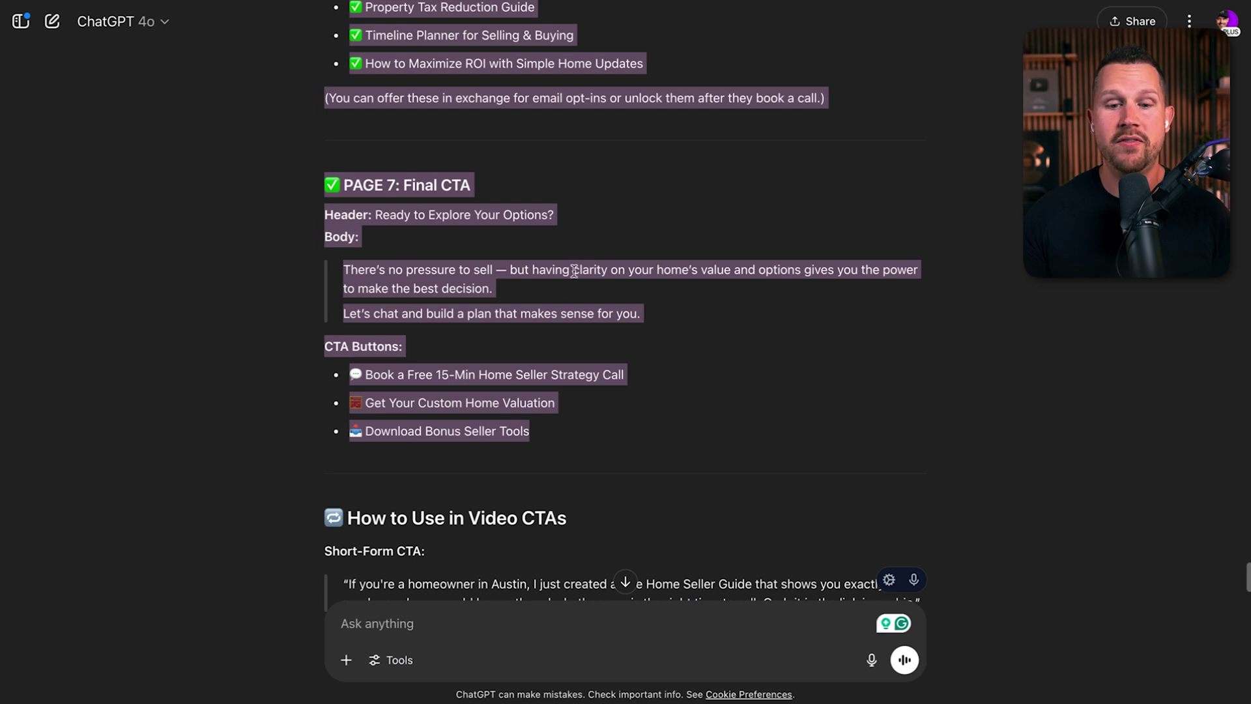
Scroll the Manus result and highlight the lead generation plan's title and subtitle
{"action": "left_click", "coordinate": [631, 299]}
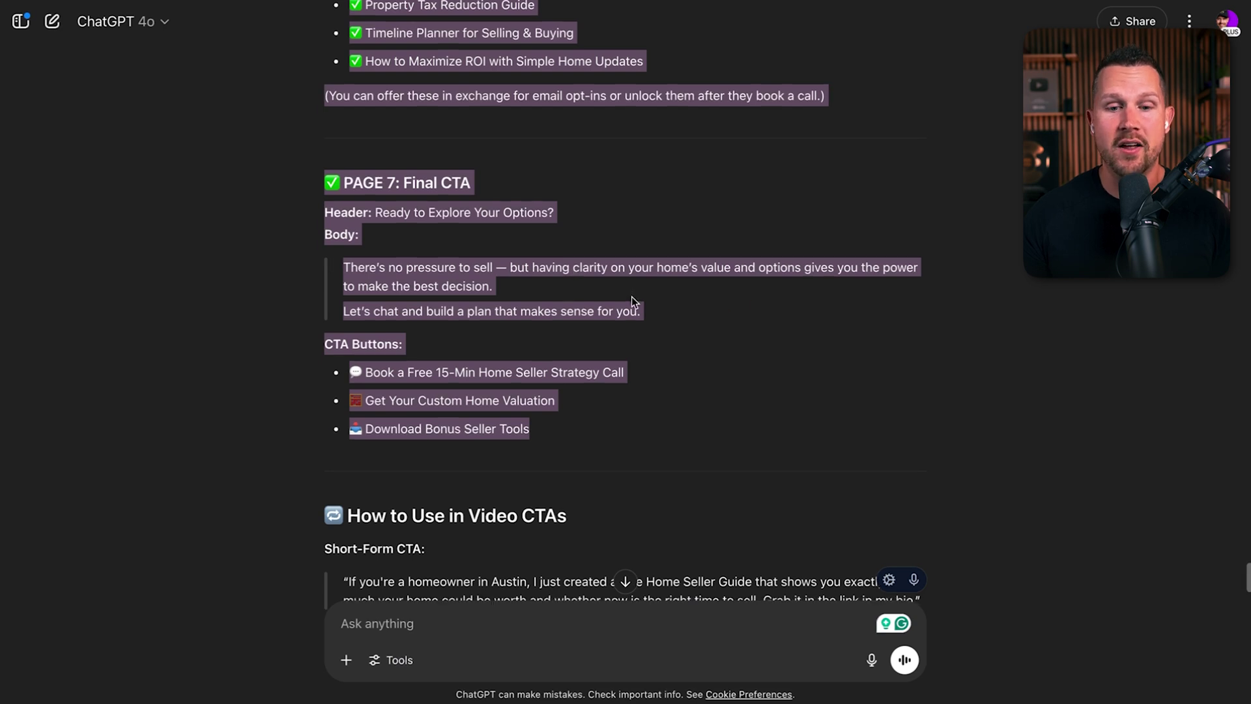
{"action": "scroll", "coordinate": [631, 296], "scroll_direction": "down", "scroll_amount": 5}
{"action": "scroll", "coordinate": [631, 299], "scroll_direction": "up", "scroll_amount": 15}
{"action": "scroll", "coordinate": [632, 303], "scroll_direction": "up", "scroll_amount": 10}
{"action": "scroll", "coordinate": [632, 302], "scroll_direction": "up", "scroll_amount": 10}
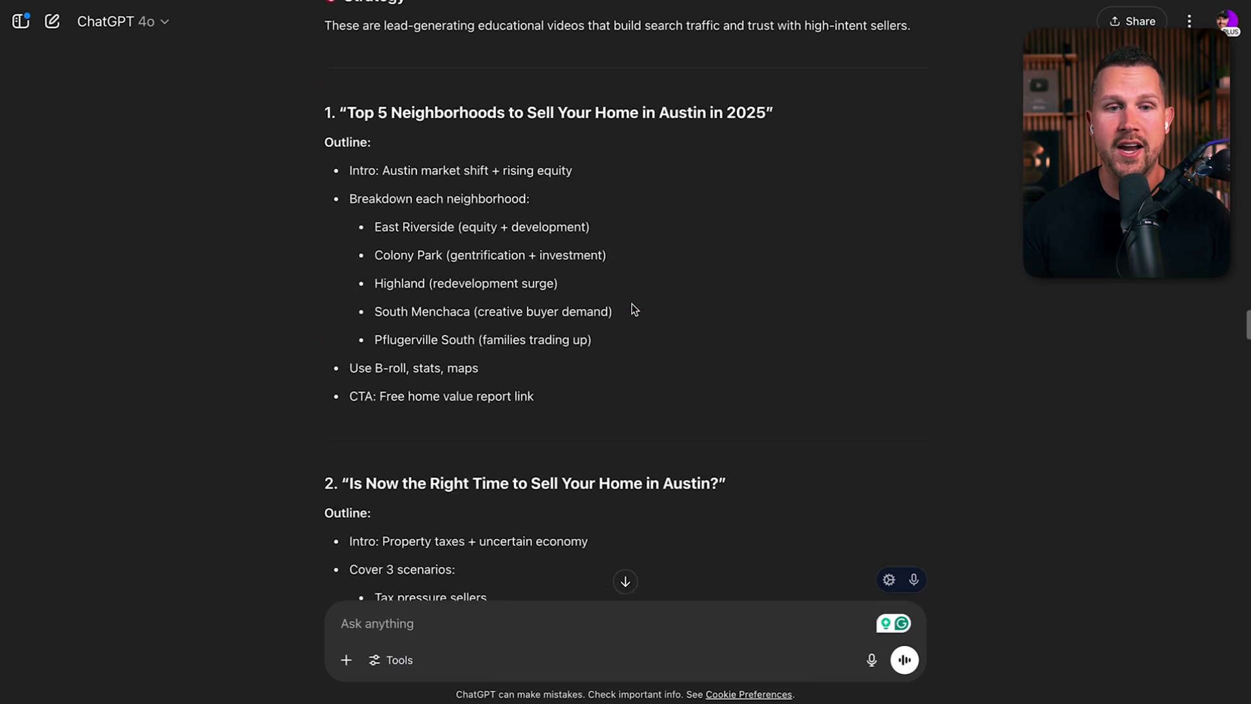
{"action": "scroll", "coordinate": [632, 303], "scroll_direction": "down", "scroll_amount": 20}
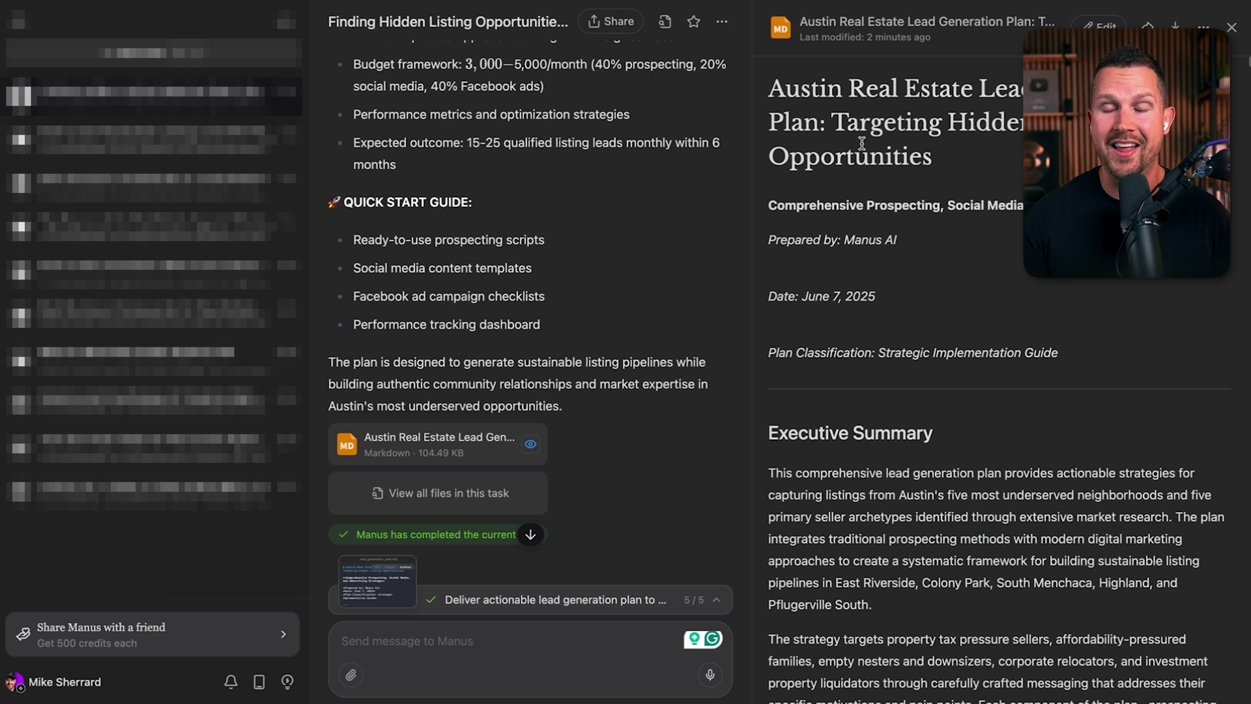
{"action": "scroll", "coordinate": [829, 251], "scroll_direction": "down", "scroll_amount": 1}
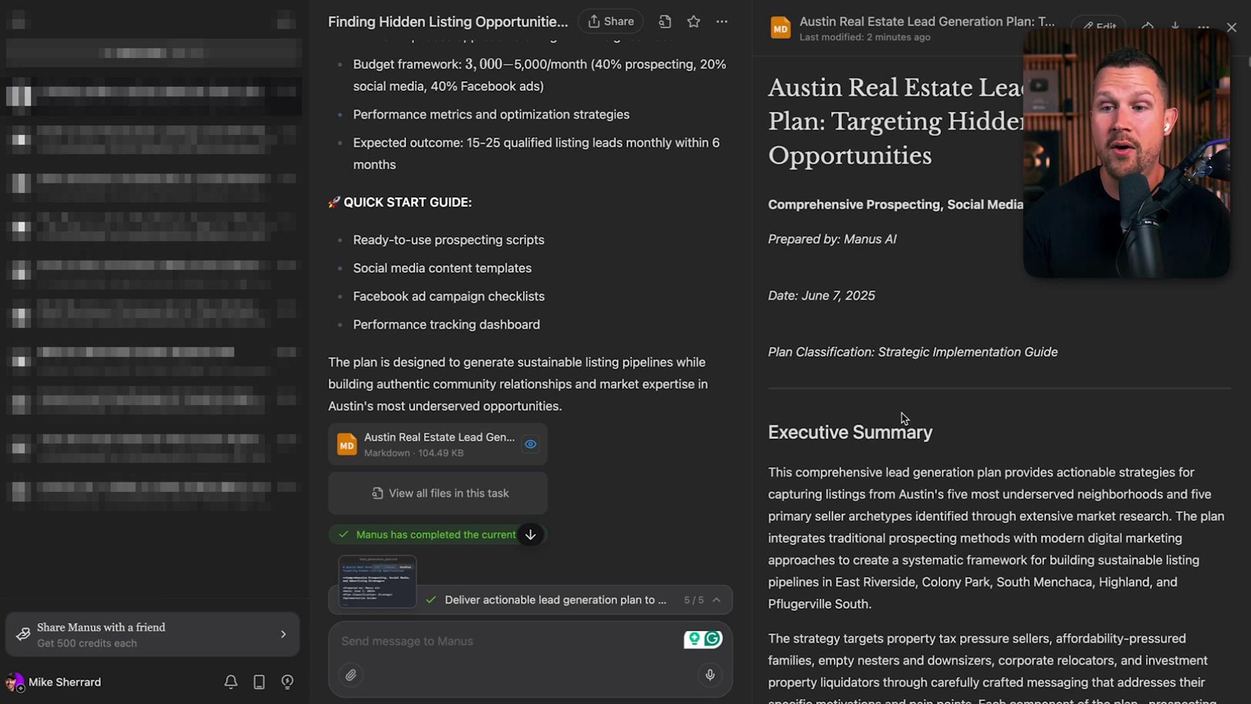
{"action": "left_click_drag", "start_coordinate": [784, 93], "coordinate": [1014, 195]}
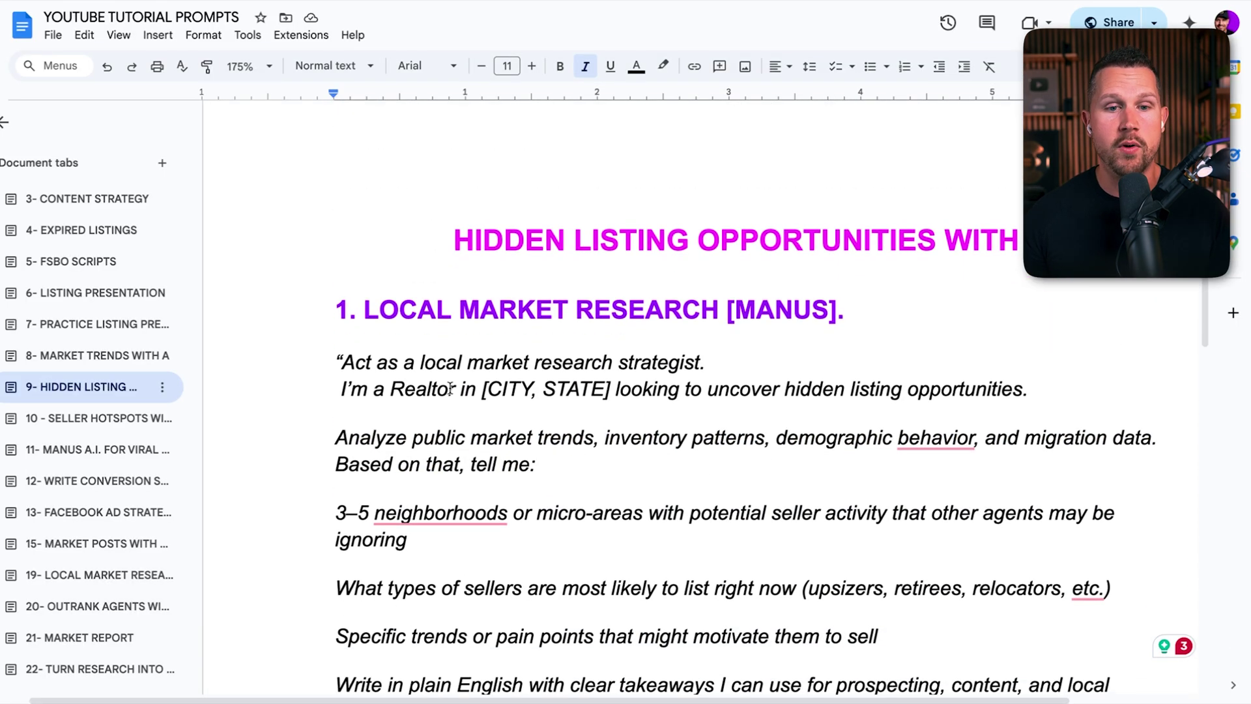
In the Google Docs research prompt, highlight the 3–5 neighborhoods line
{"action": "left_click_drag", "start_coordinate": [365, 315], "coordinate": [874, 338]}
{"action": "left_click", "coordinate": [860, 341]}
{"action": "scroll", "coordinate": [475, 455], "scroll_direction": "down", "scroll_amount": 1}
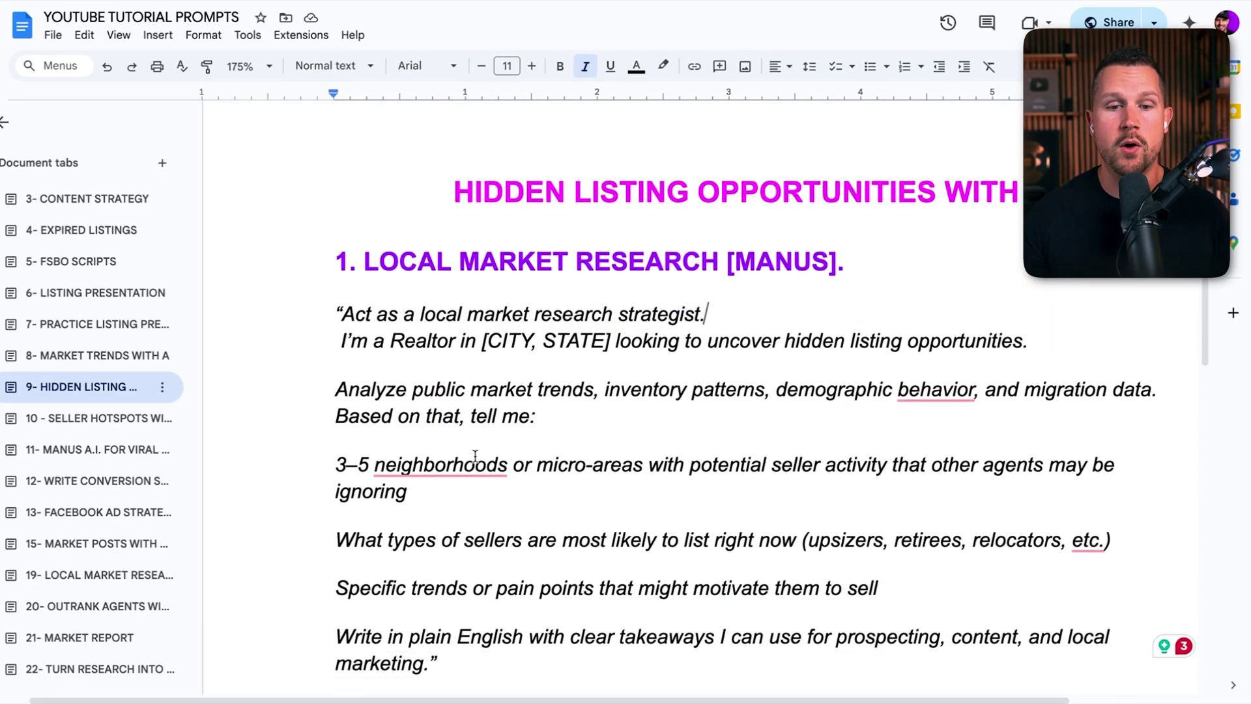
{"action": "left_click_drag", "start_coordinate": [334, 464], "coordinate": [469, 520]}
{"action": "scroll", "coordinate": [469, 521], "scroll_direction": "down", "scroll_amount": 4}
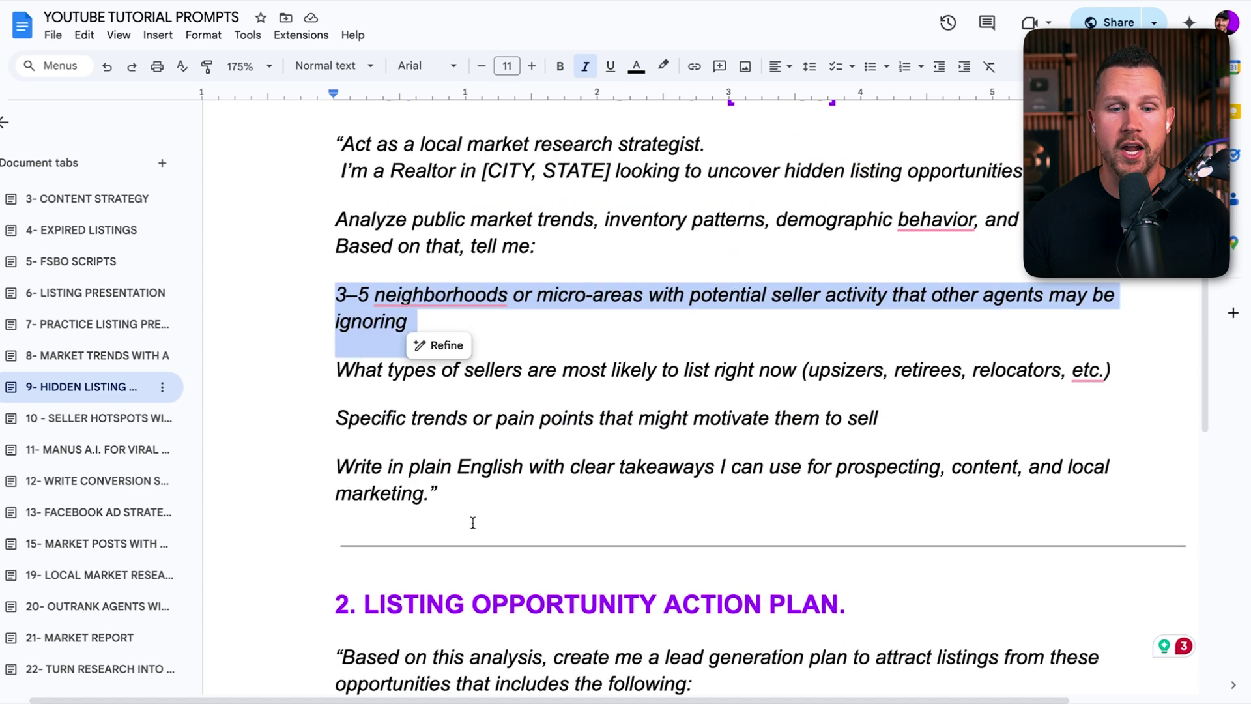
Scroll Manus's chat up to the Prospecting Strategy section of the Austin lead generation reply
{"action": "scroll", "coordinate": [469, 508], "scroll_direction": "down", "scroll_amount": 1}
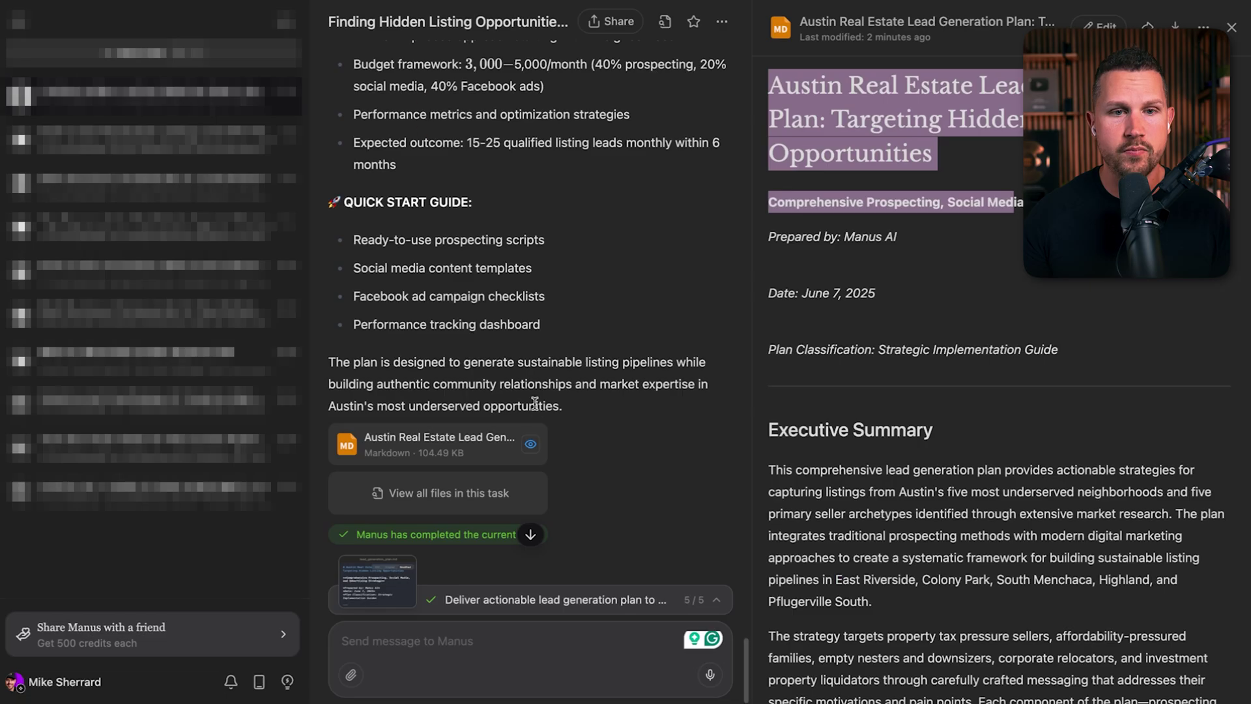
{"action": "scroll", "coordinate": [530, 398], "scroll_direction": "up", "scroll_amount": 5}
{"action": "scroll", "coordinate": [530, 398], "scroll_direction": "up", "scroll_amount": 5}
{"action": "scroll", "coordinate": [531, 397], "scroll_direction": "up", "scroll_amount": 3}
{"action": "scroll", "coordinate": [531, 397], "scroll_direction": "up", "scroll_amount": 1}
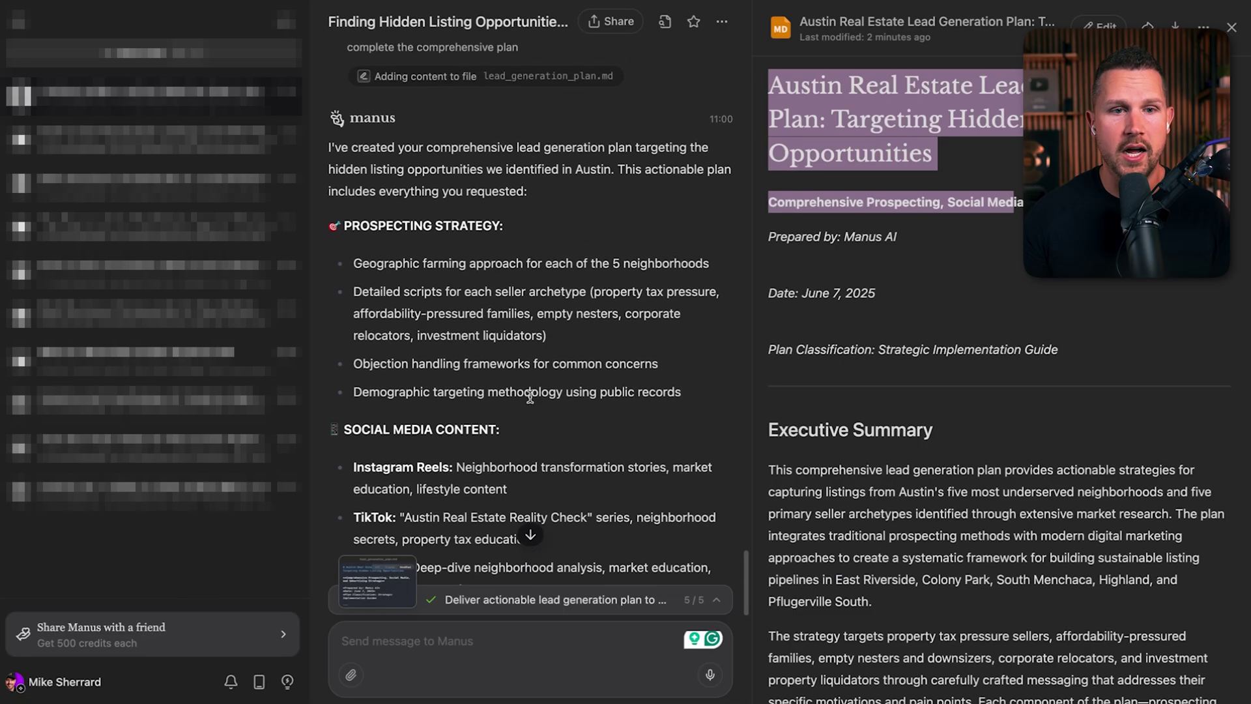